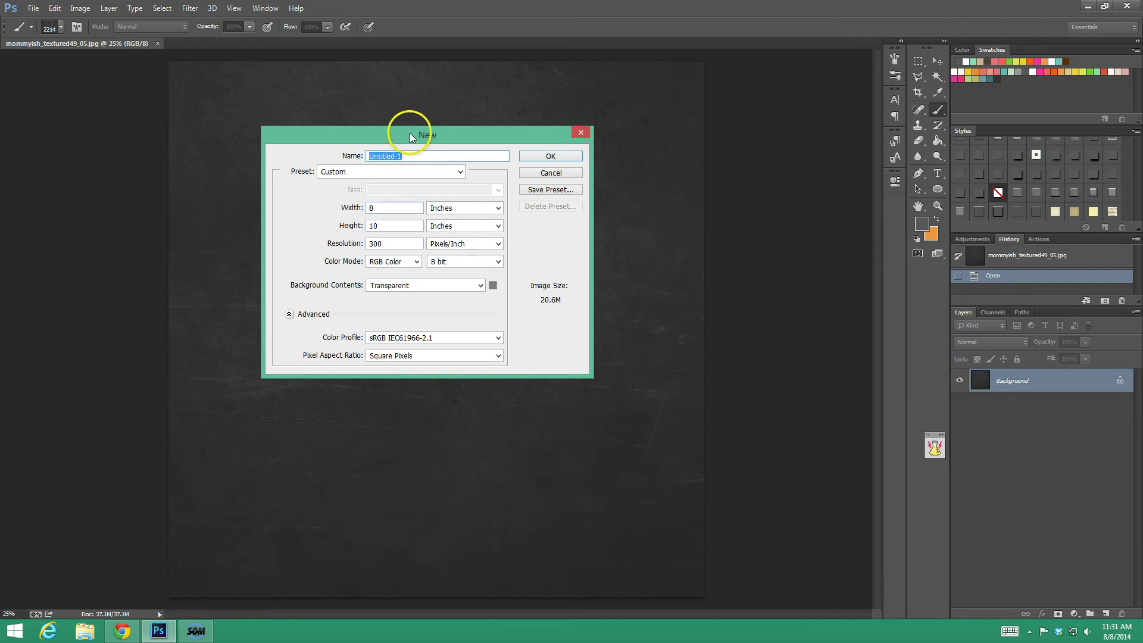
# - Create an 8 × 10 inch RGB document at 300 pixels/inch with transparent contents and fill it with the dark gray foreground color
pyautogui.moveTo(410, 134); pyautogui.dragTo(384, 130)
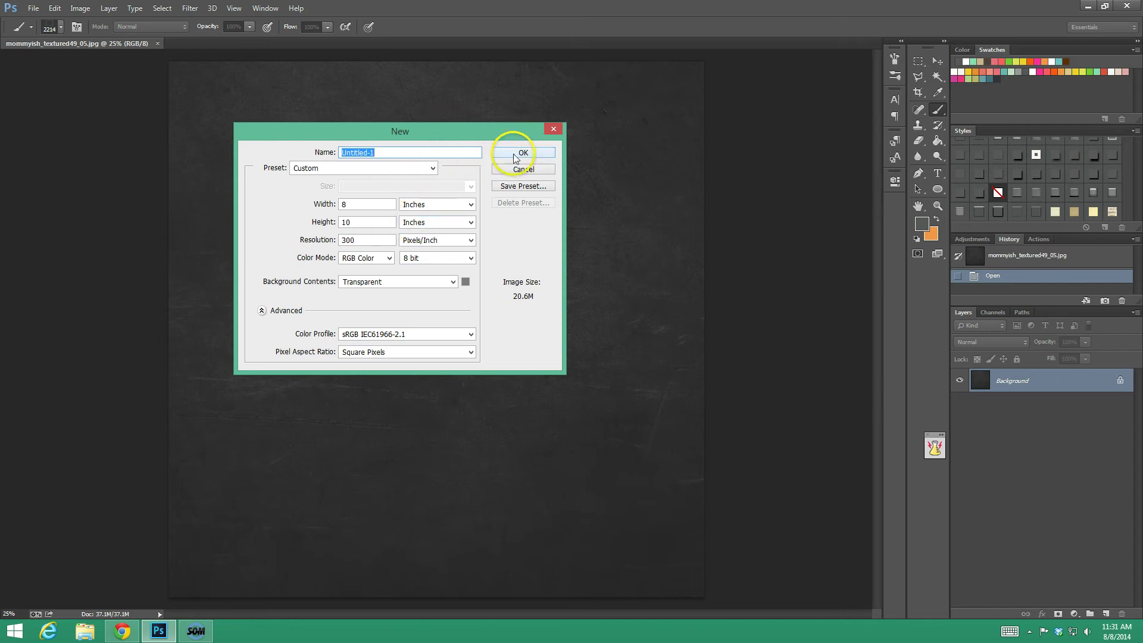
pyautogui.click(366, 240)
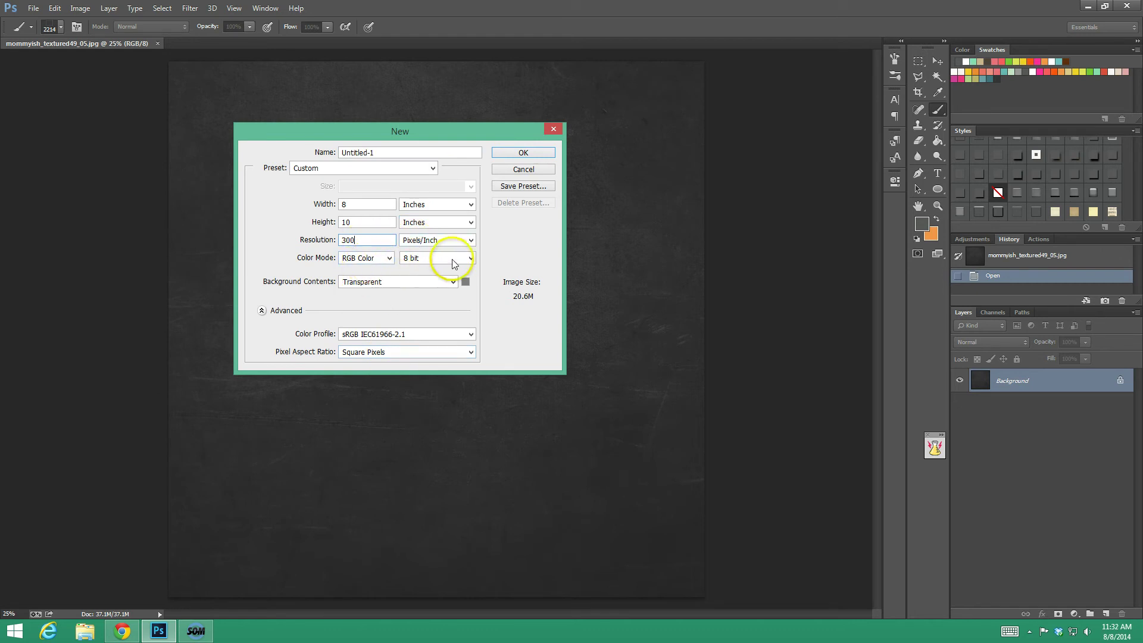
pyautogui.click(513, 154)
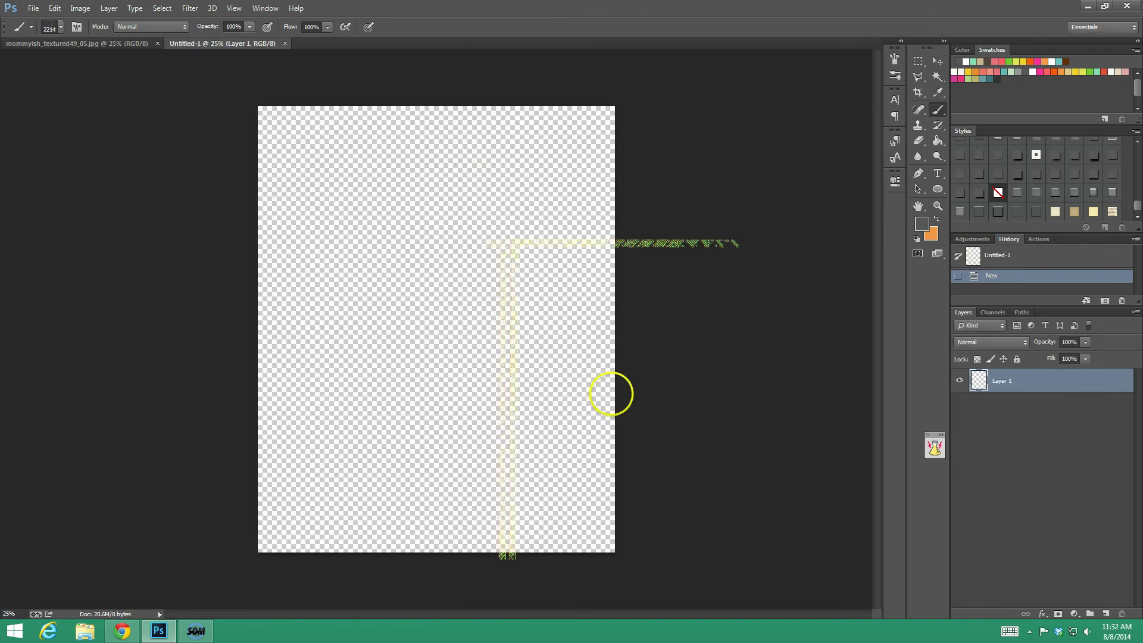
pyautogui.click(938, 141)
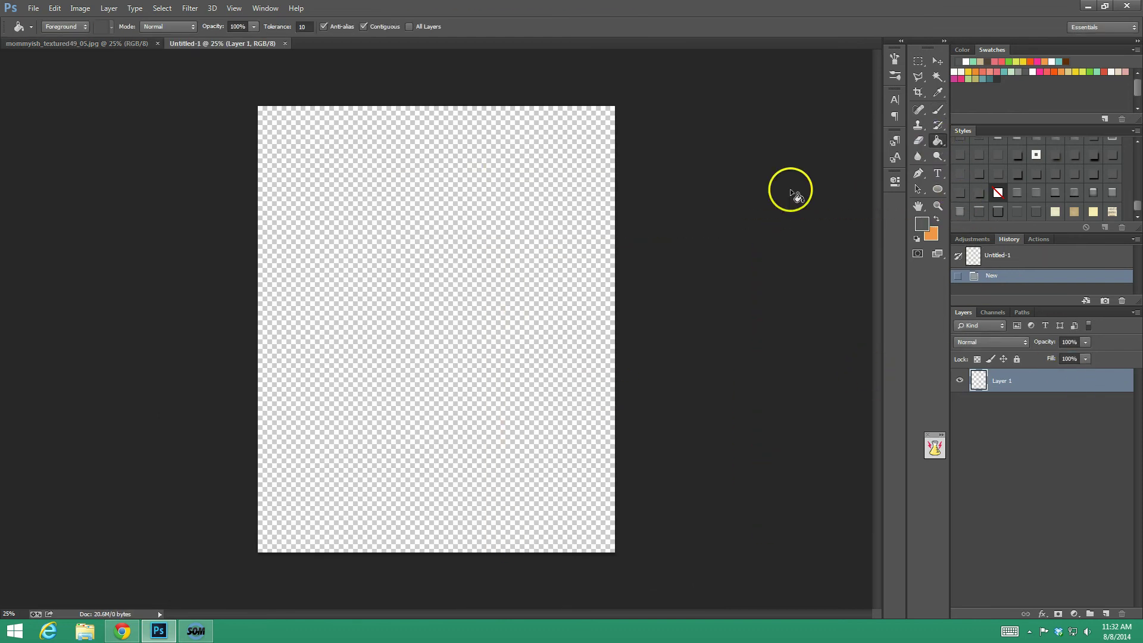
pyautogui.click(537, 257)
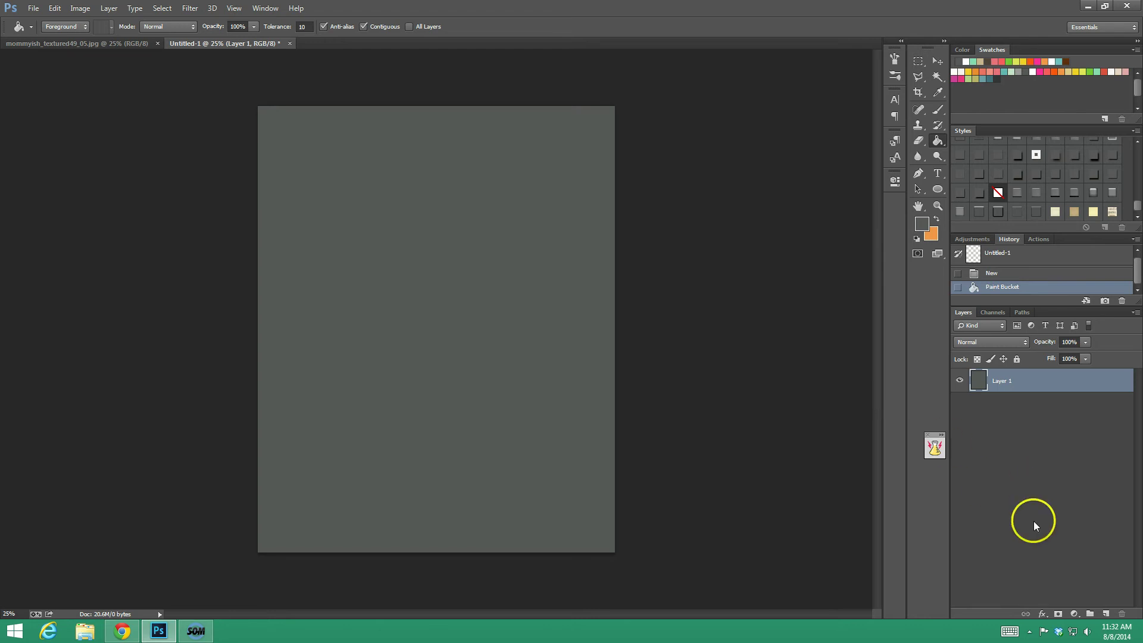
# - Duplicate the gray layer and set the copy's fill to 0%
pyautogui.rightClick(1027, 384)
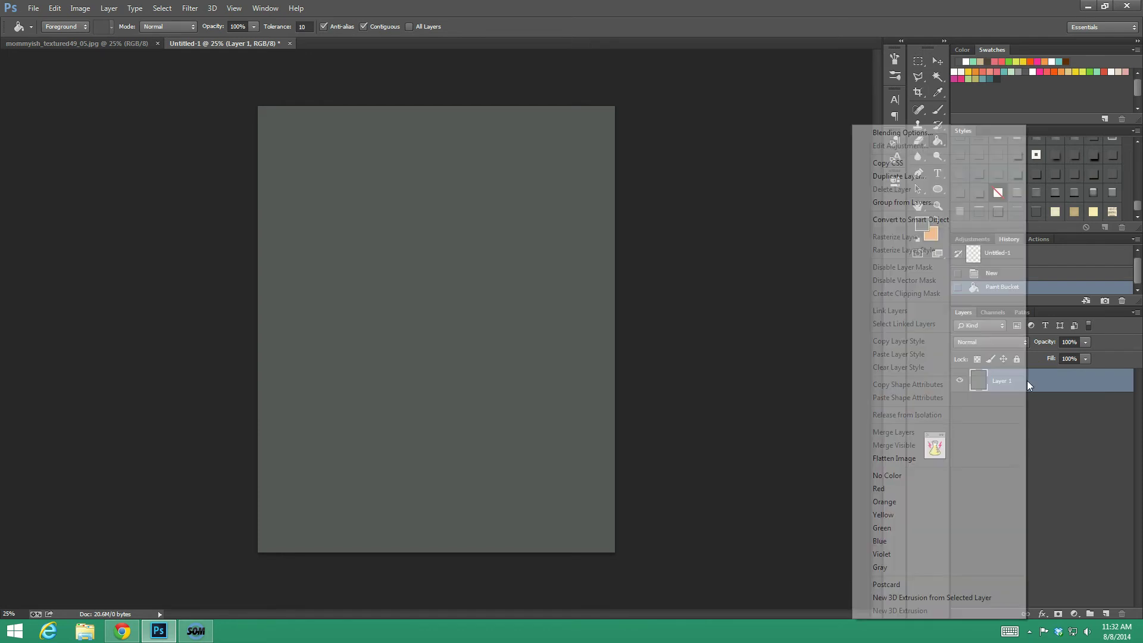
pyautogui.click(918, 173)
pyautogui.click(676, 194)
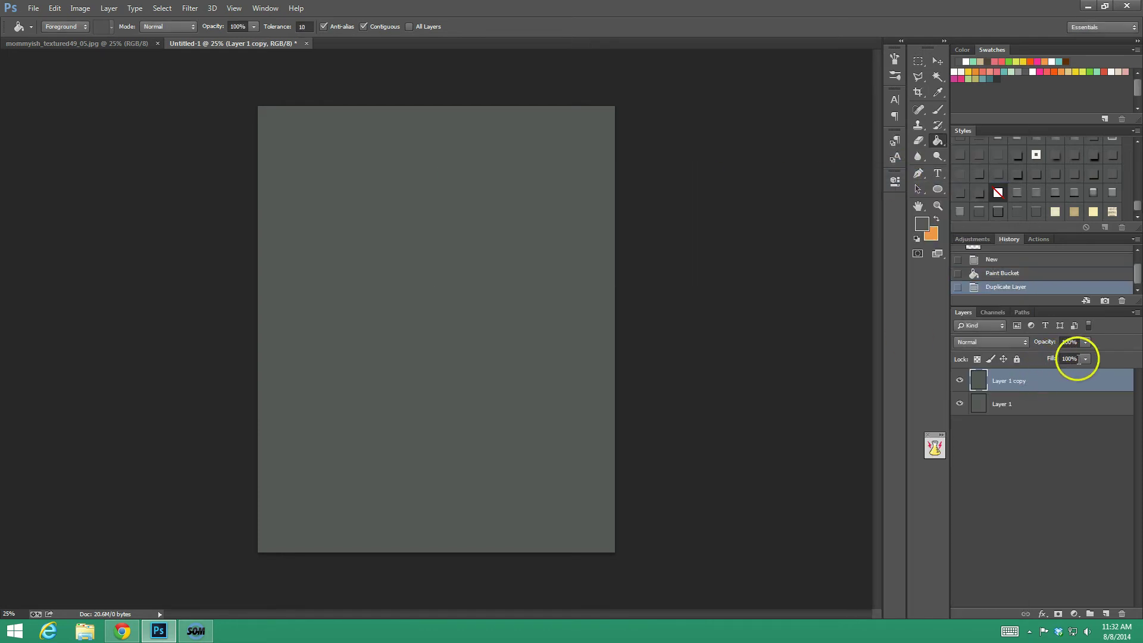
pyautogui.click(1085, 358)
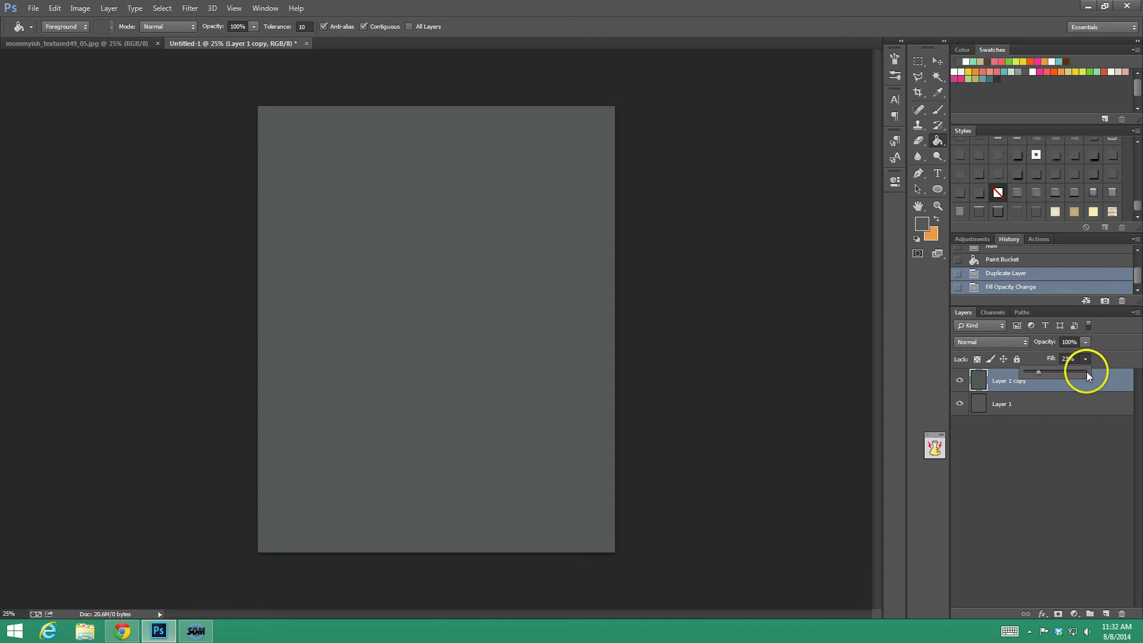
pyautogui.moveTo(1087, 372); pyautogui.dragTo(994, 375)
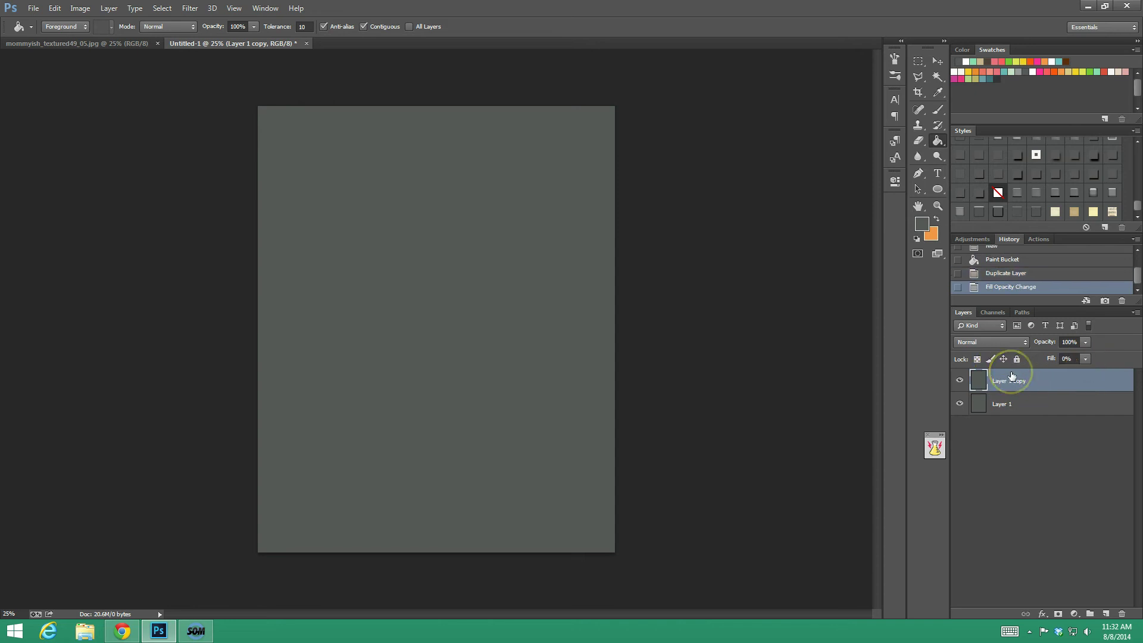
# - Add a red stroke layer style to the layer copy, positioned inside with a size of 235 px
pyautogui.doubleClick(1012, 376)
pyautogui.moveTo(836, 234); pyautogui.dragTo(786, 213)
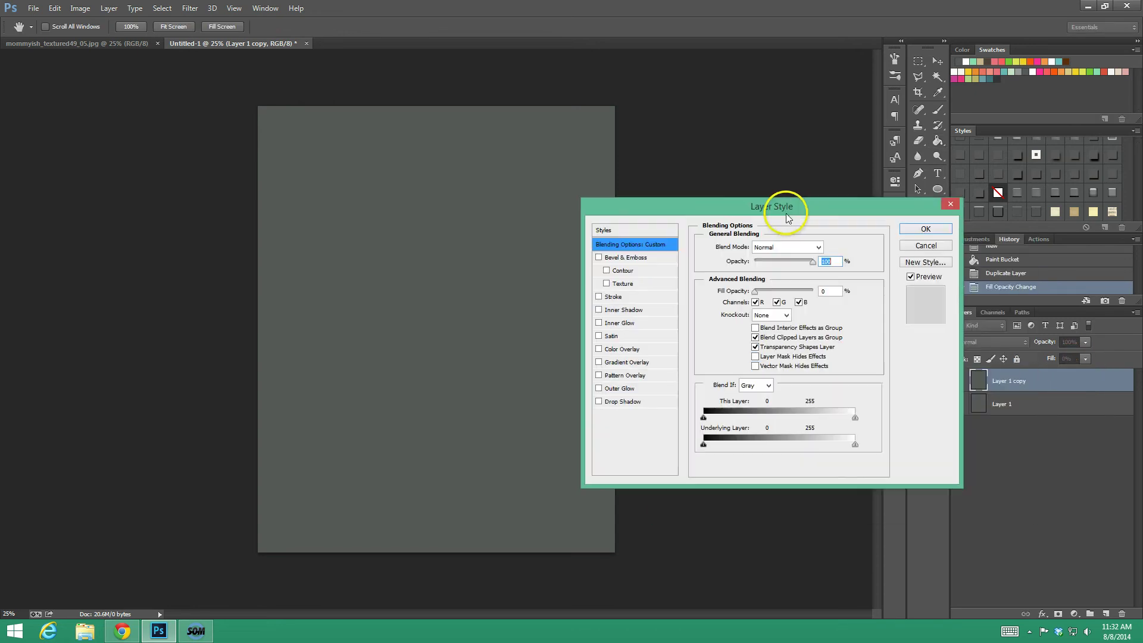
pyautogui.click(599, 296)
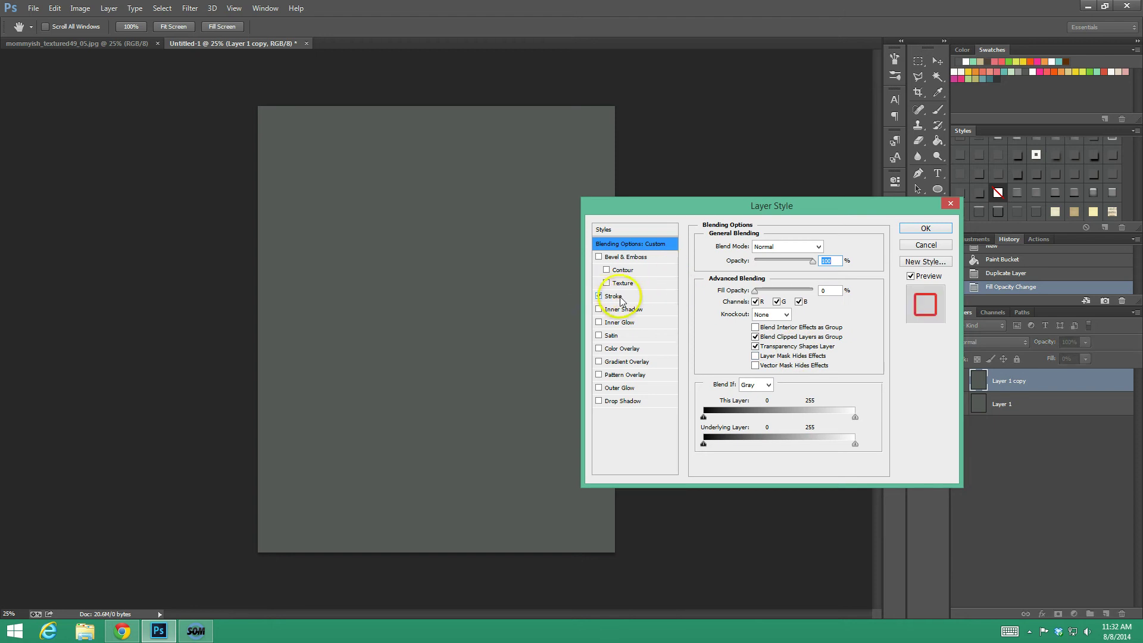
pyautogui.click(613, 296)
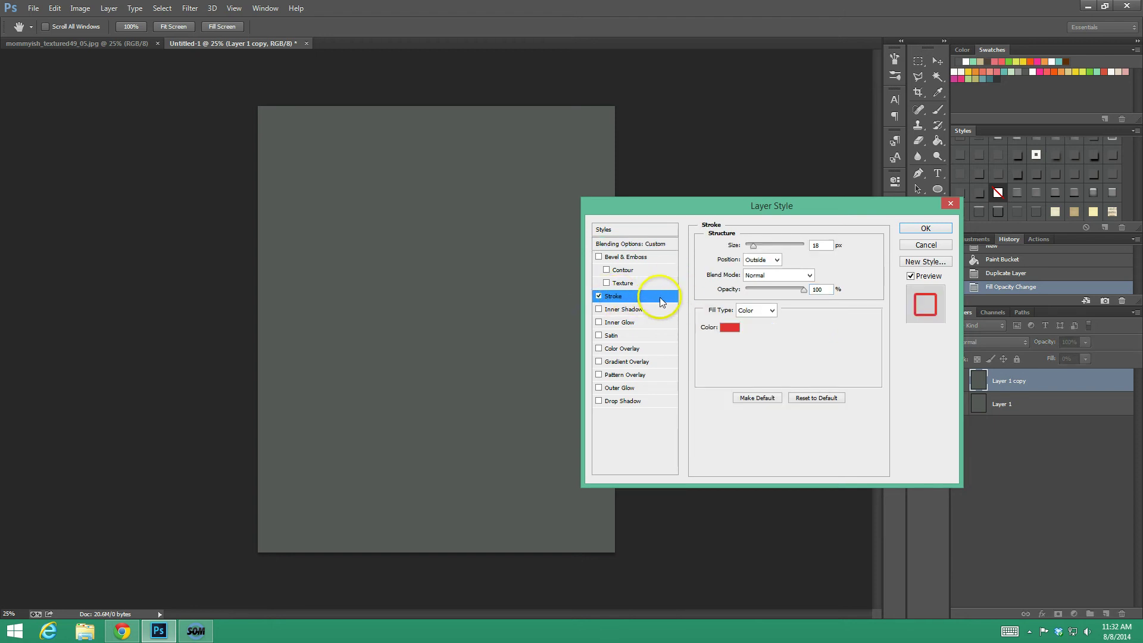
pyautogui.click(757, 260)
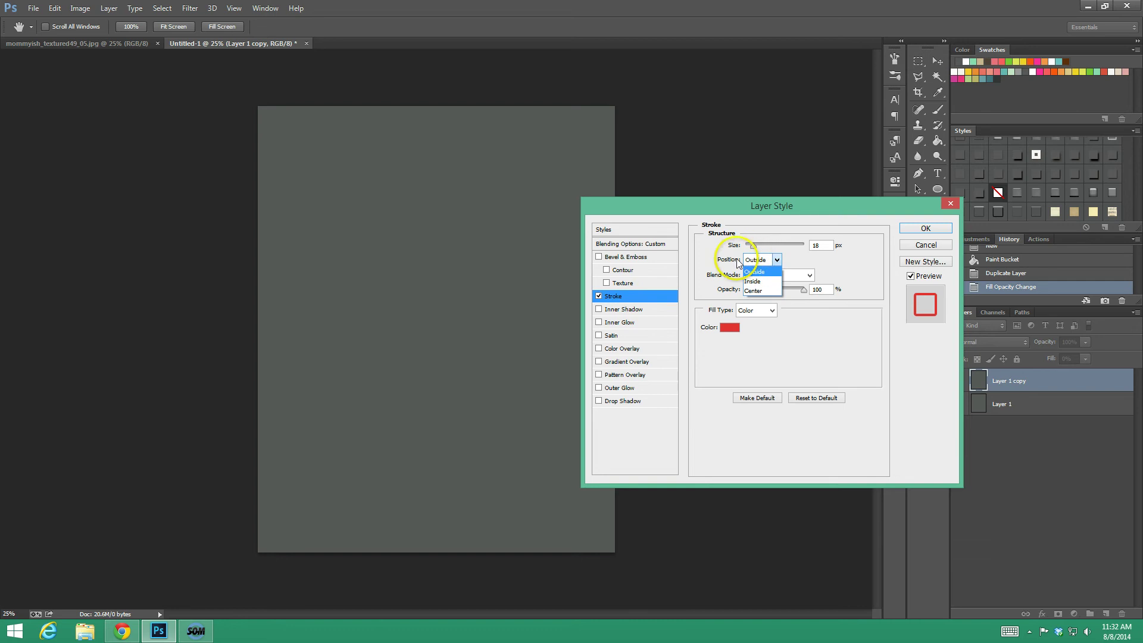
pyautogui.click(758, 284)
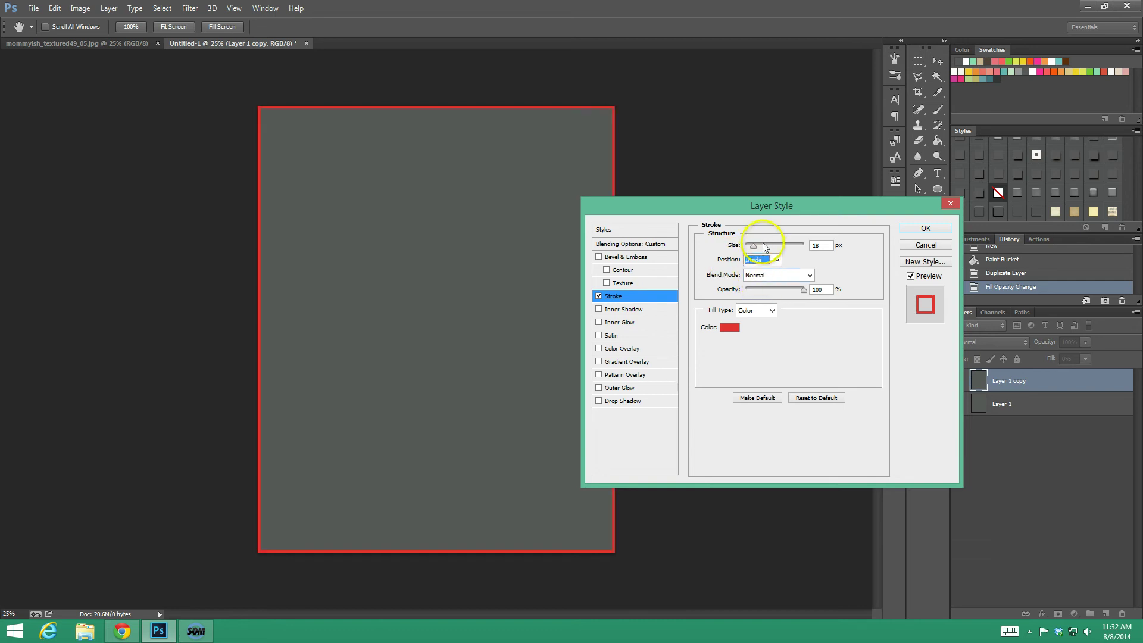
pyautogui.moveTo(751, 244); pyautogui.dragTo(802, 244)
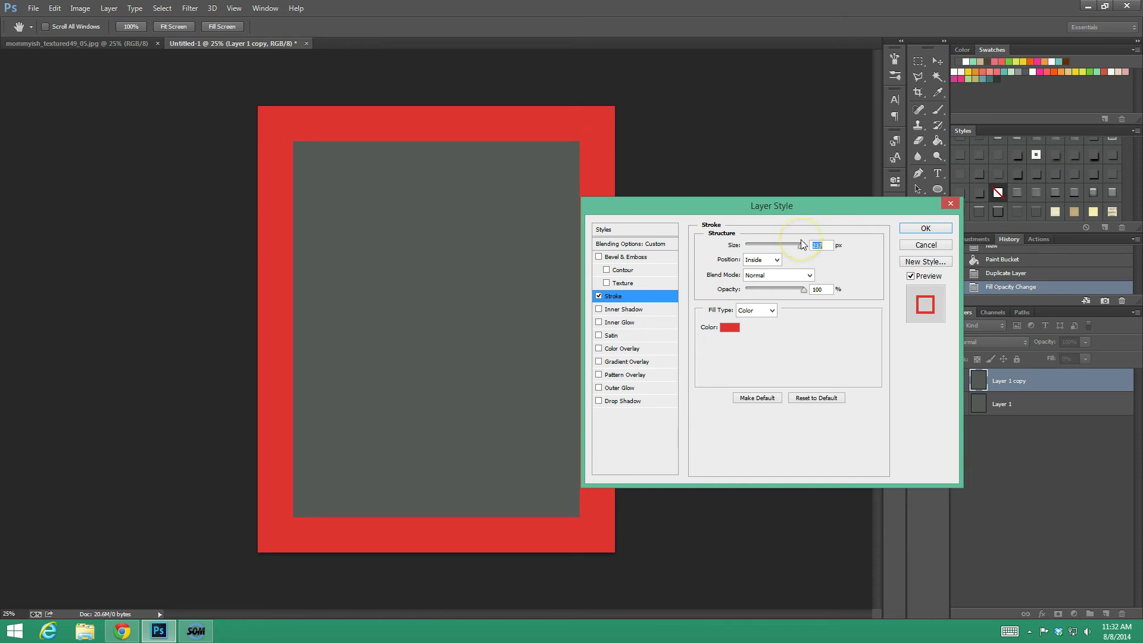
pyautogui.doubleClick(828, 247)
pyautogui.write('235')
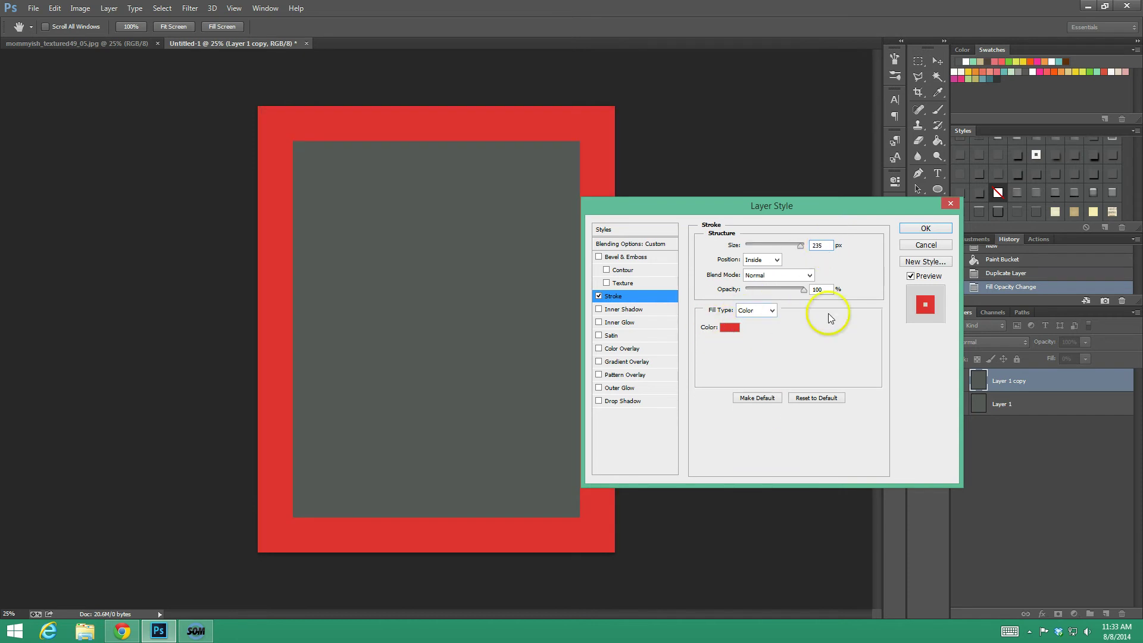
pyautogui.click(925, 228)
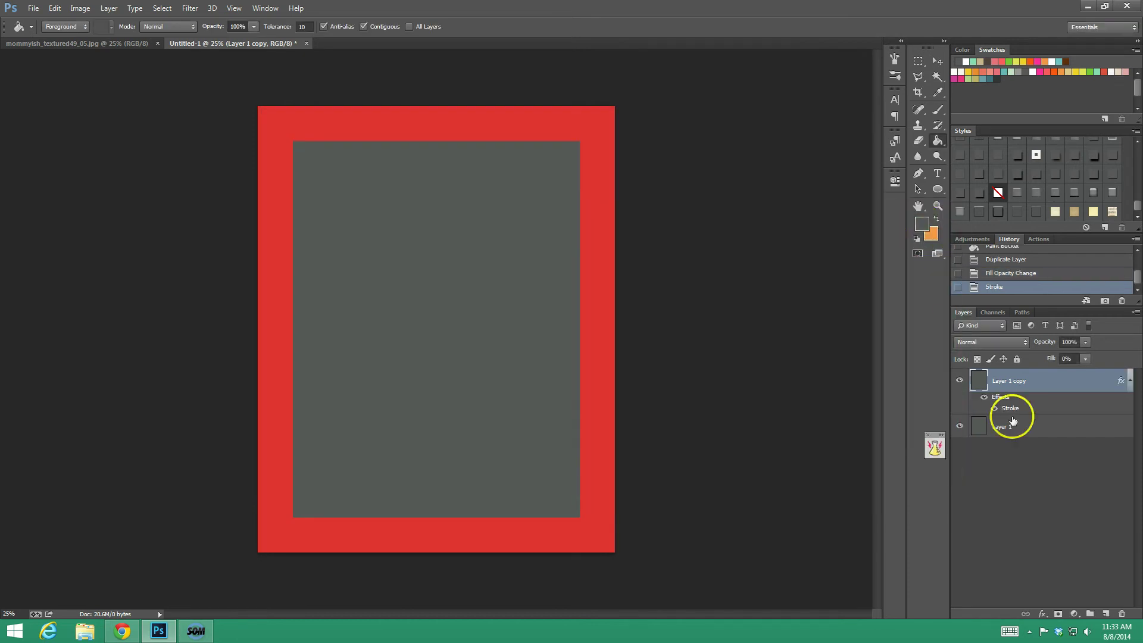
# - Rasterize the layer copy's stroke style, and toggle the visibility of both layers to check the frame
pyautogui.rightClick(1056, 386)
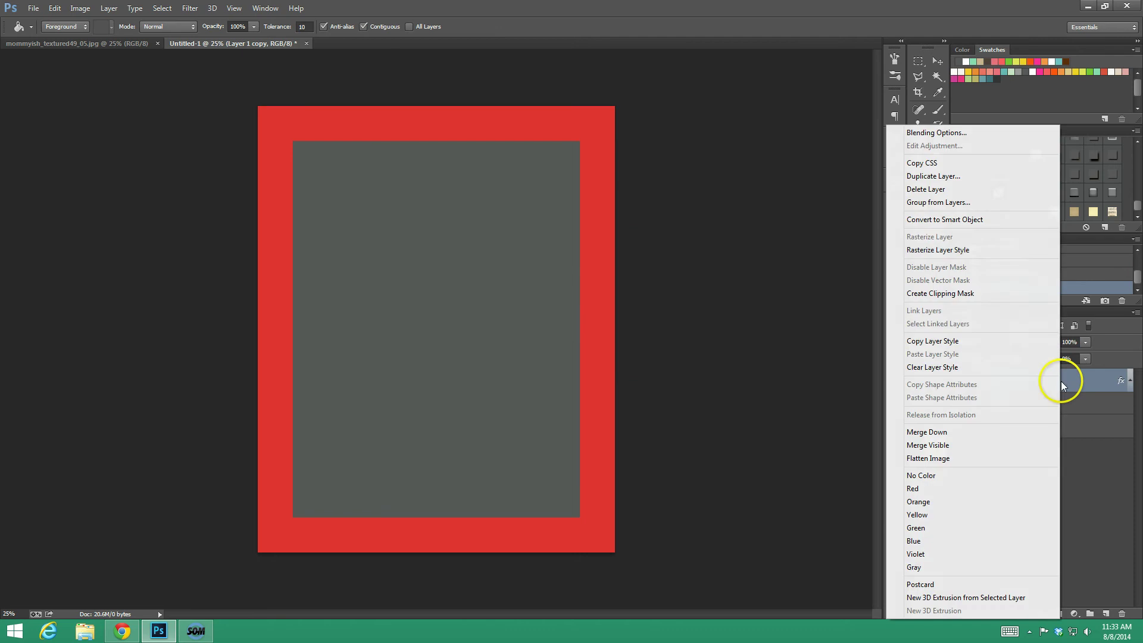
pyautogui.click(987, 252)
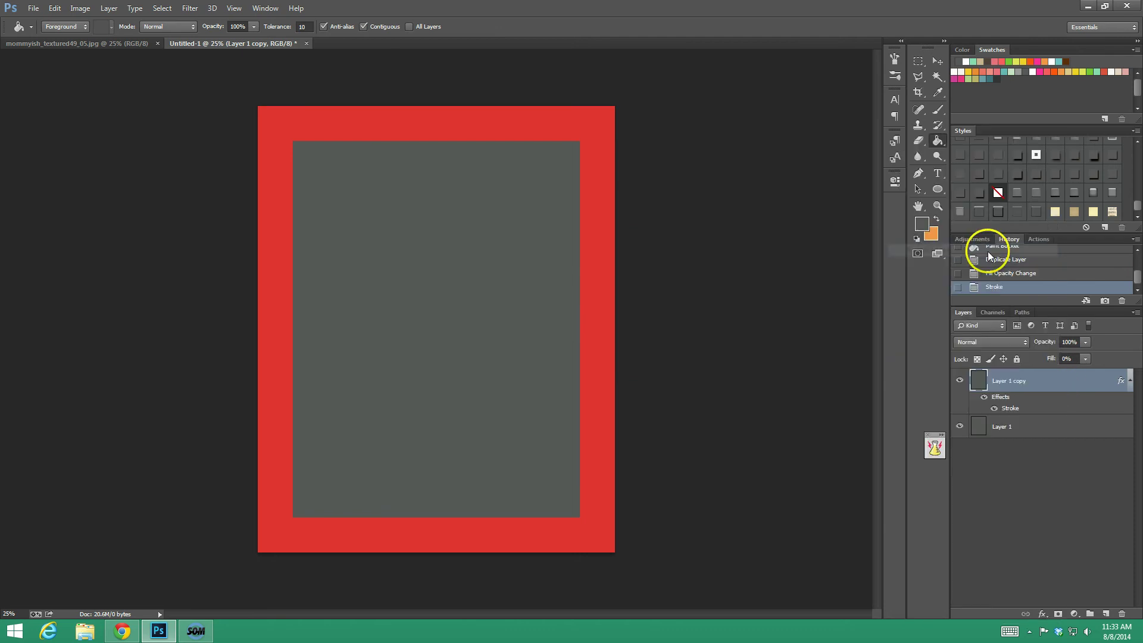
pyautogui.click(960, 381)
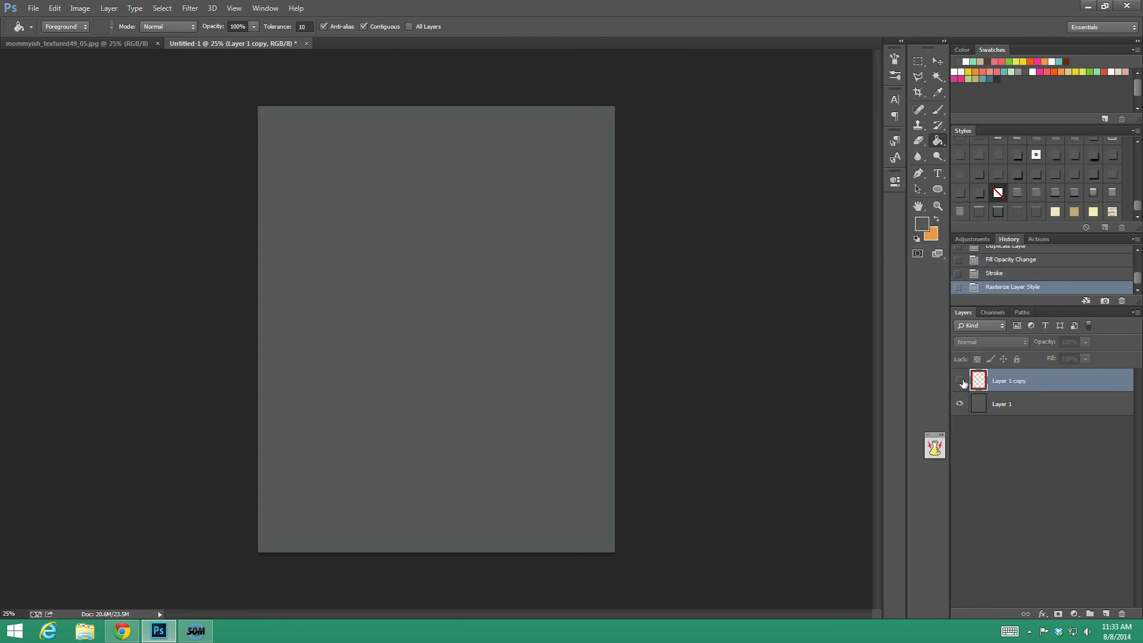
pyautogui.click(960, 381)
pyautogui.click(960, 404)
pyautogui.click(960, 404)
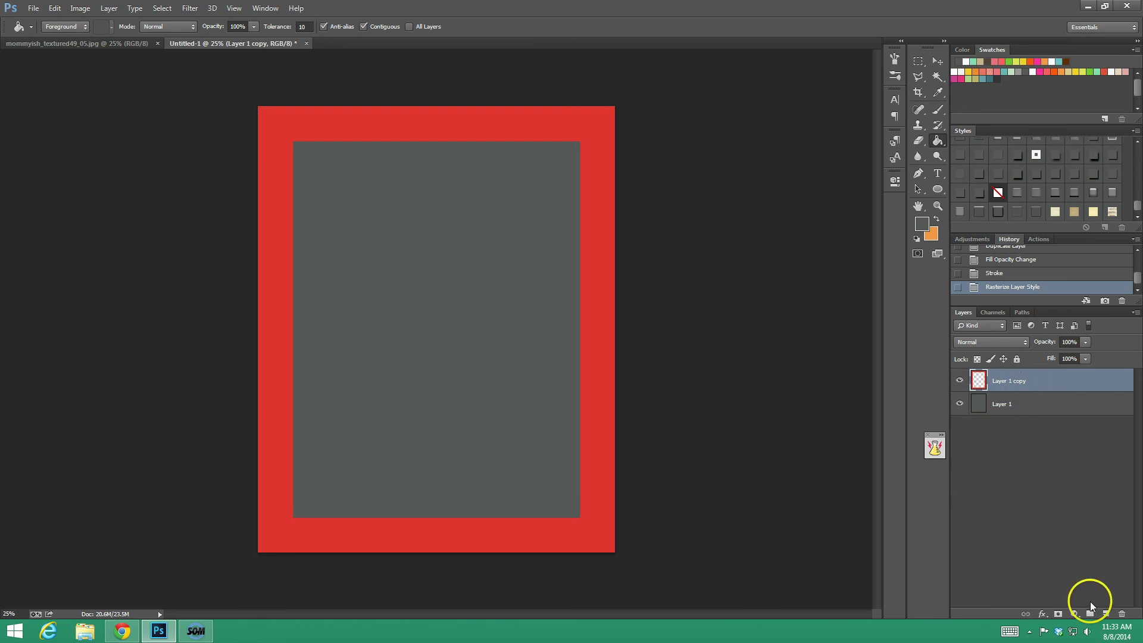
# - Add a new layer above the red frame and set the foreground color to white (ffffff)
pyautogui.click(1105, 614)
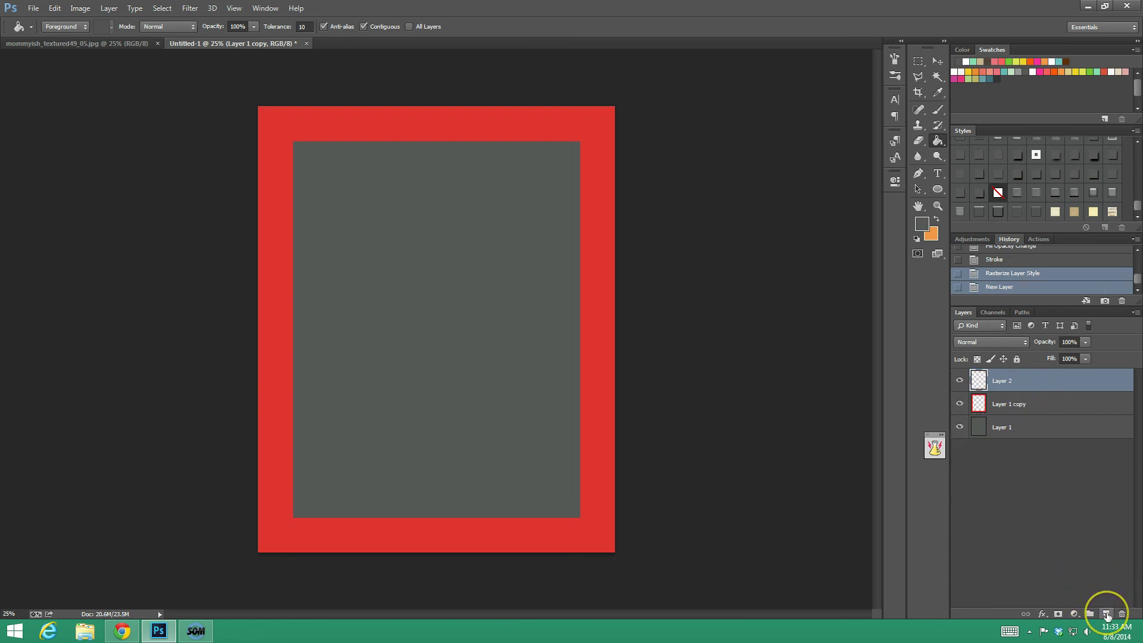
pyautogui.click(918, 230)
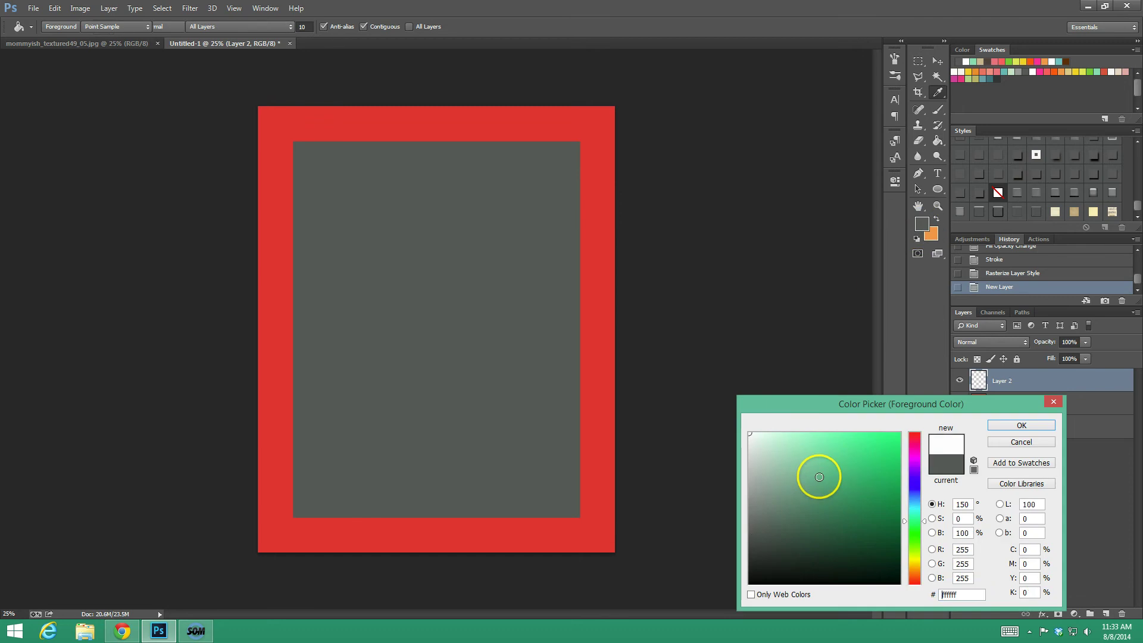
pyautogui.moveTo(816, 472); pyautogui.dragTo(696, 372)
pyautogui.click(1002, 426)
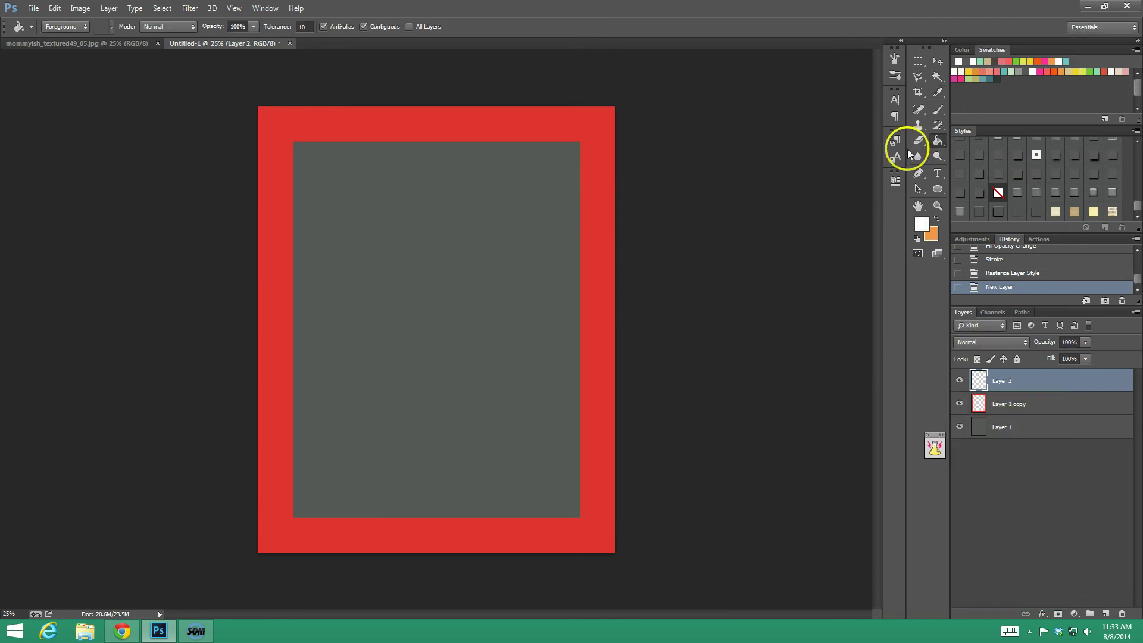
# - Stamp the 1743 px "First day of 6th grade" brush once in white at the center of the canvas
pyautogui.click(936, 109)
pyautogui.click(894, 100)
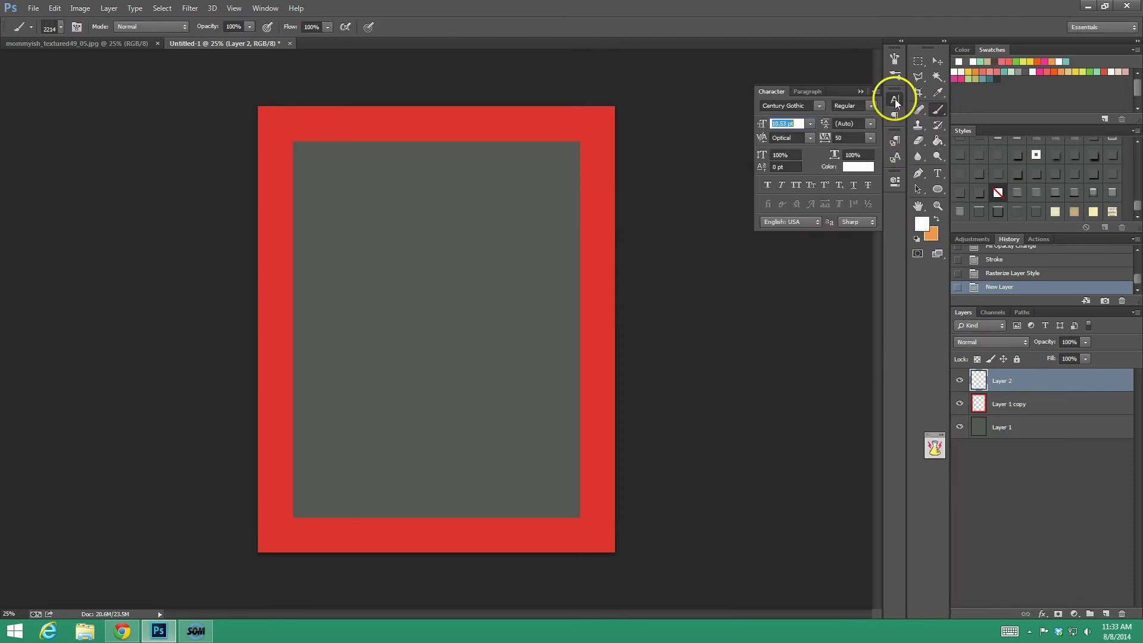
pyautogui.click(894, 75)
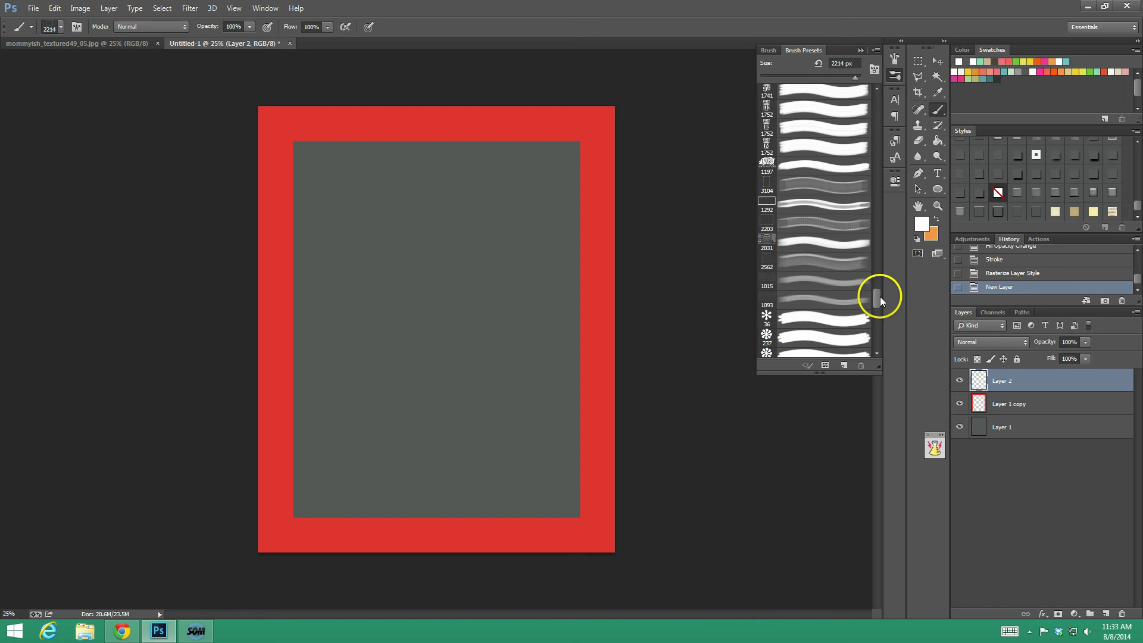
pyautogui.moveTo(880, 296); pyautogui.dragTo(879, 279)
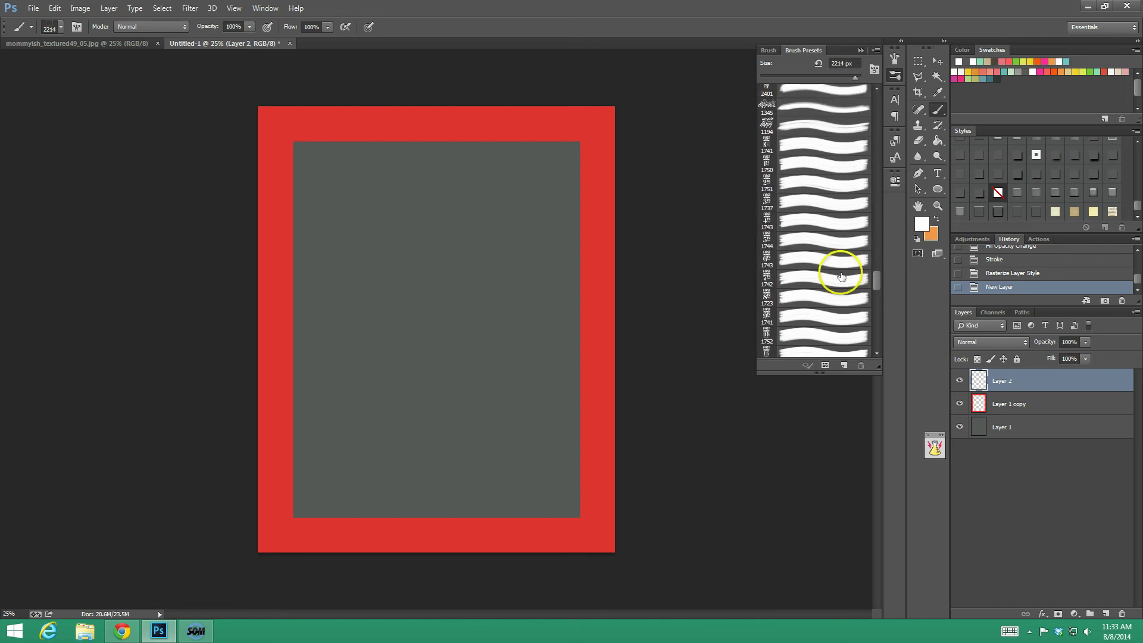
pyautogui.click(820, 262)
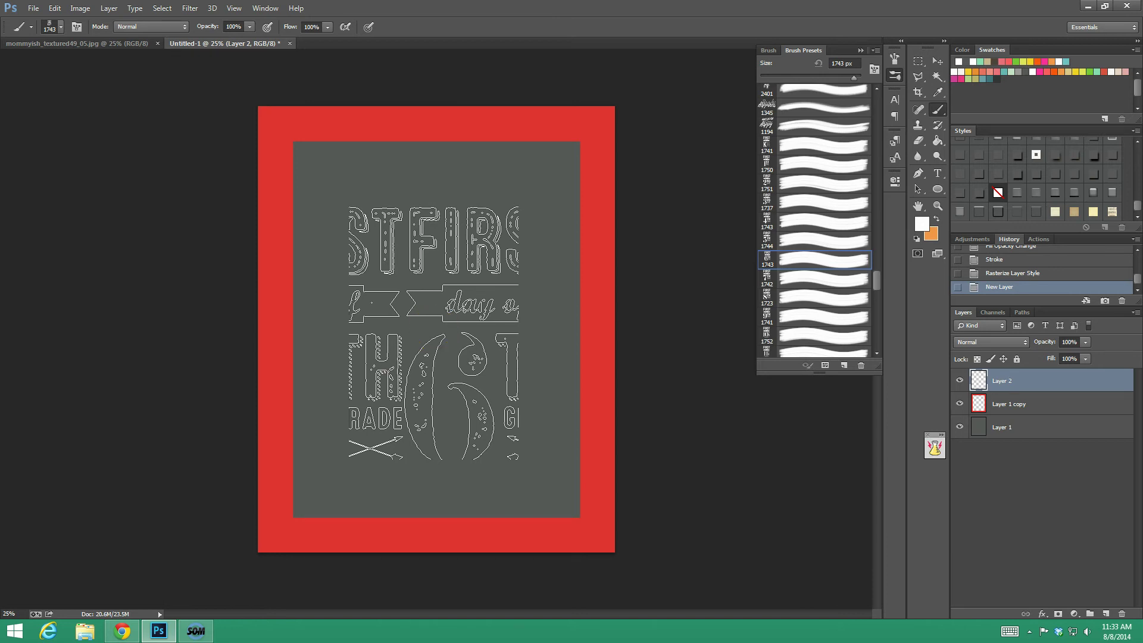
pyautogui.click(434, 330)
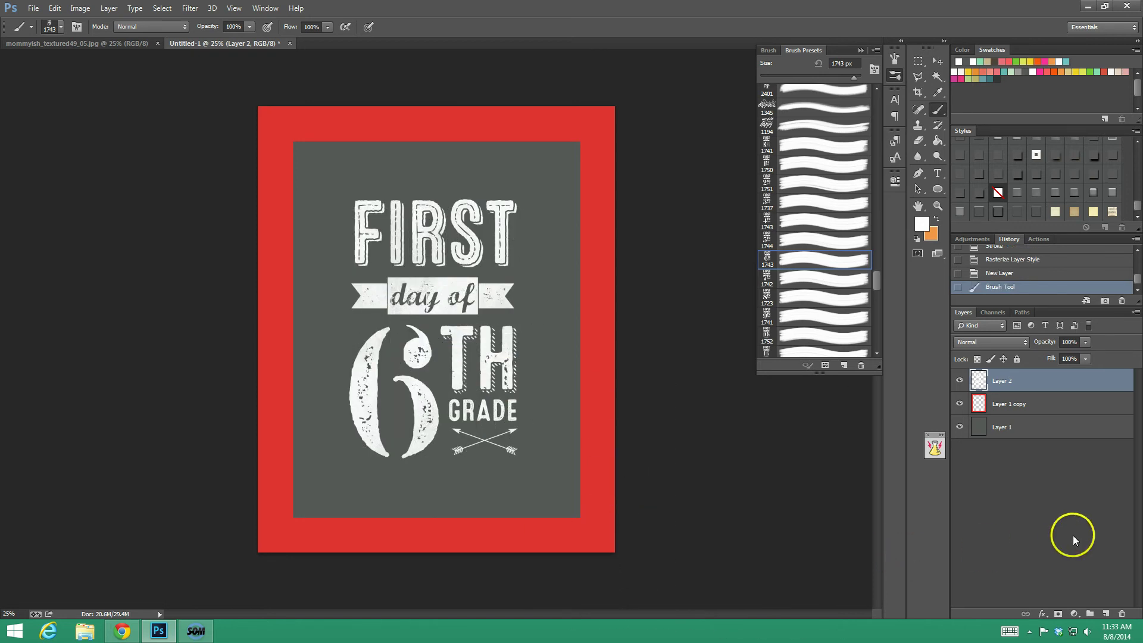
# - On another new layer, stamp the 2203 px border brush at an angle of -90° centered around the wording
pyautogui.click(1105, 614)
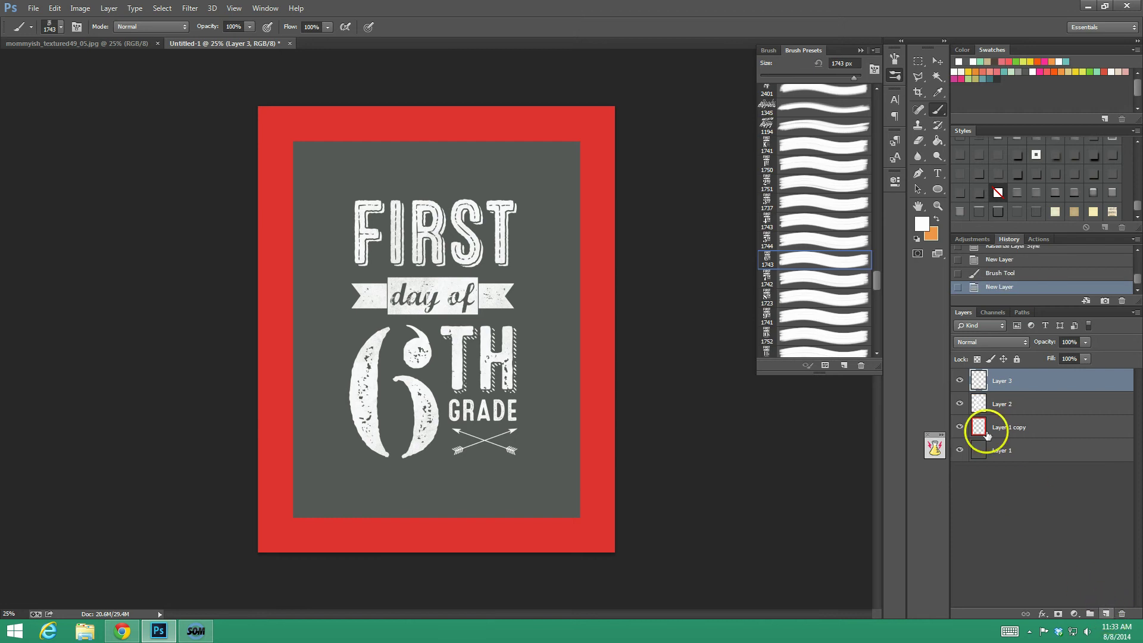
pyautogui.moveTo(876, 280); pyautogui.dragTo(874, 295)
pyautogui.click(811, 269)
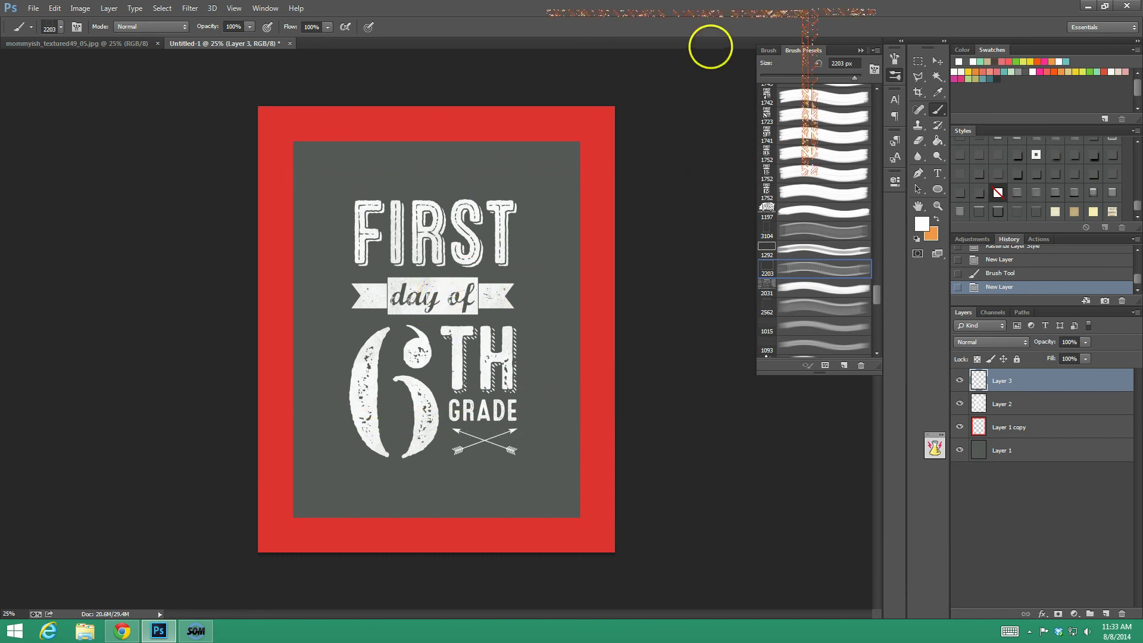
pyautogui.click(768, 50)
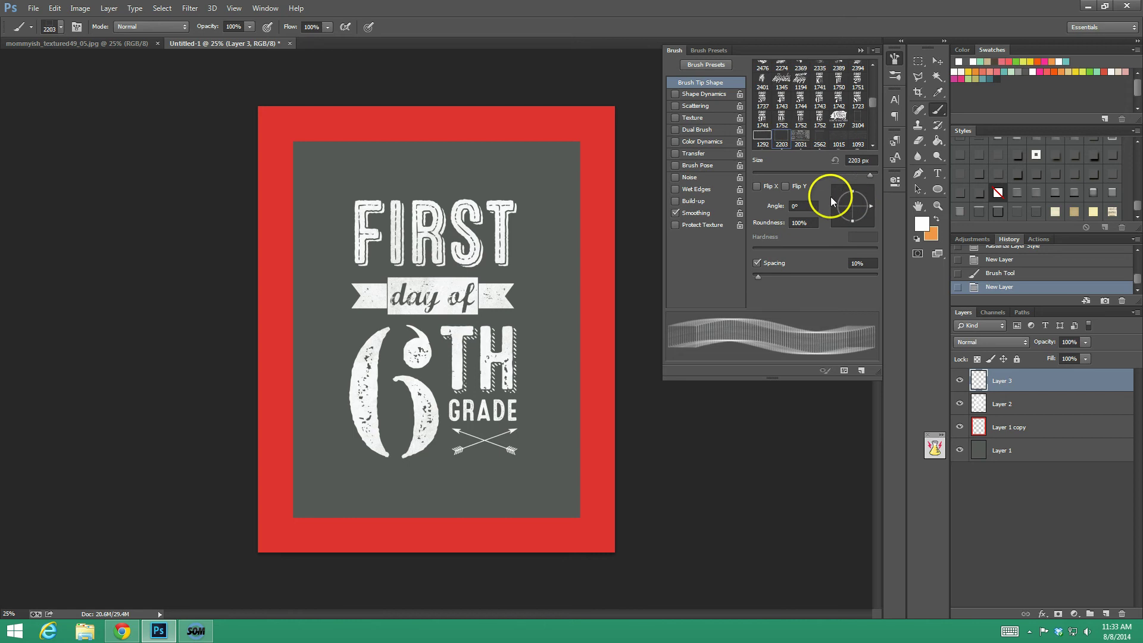
pyautogui.click(804, 205)
pyautogui.write('-')
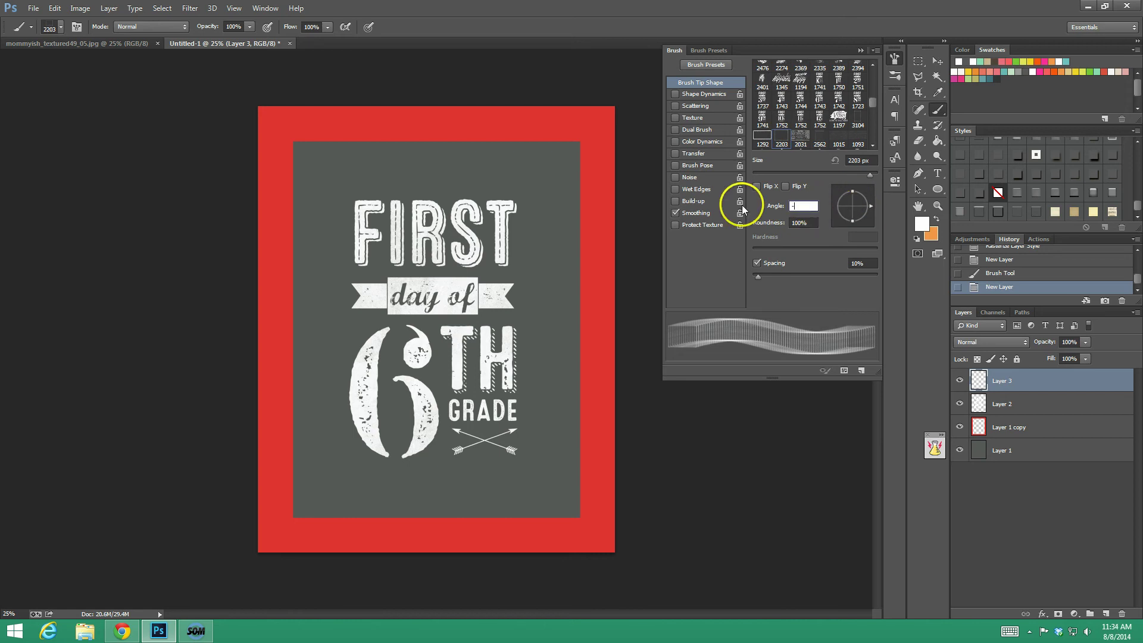
pyautogui.write('90')
pyautogui.press('Return')
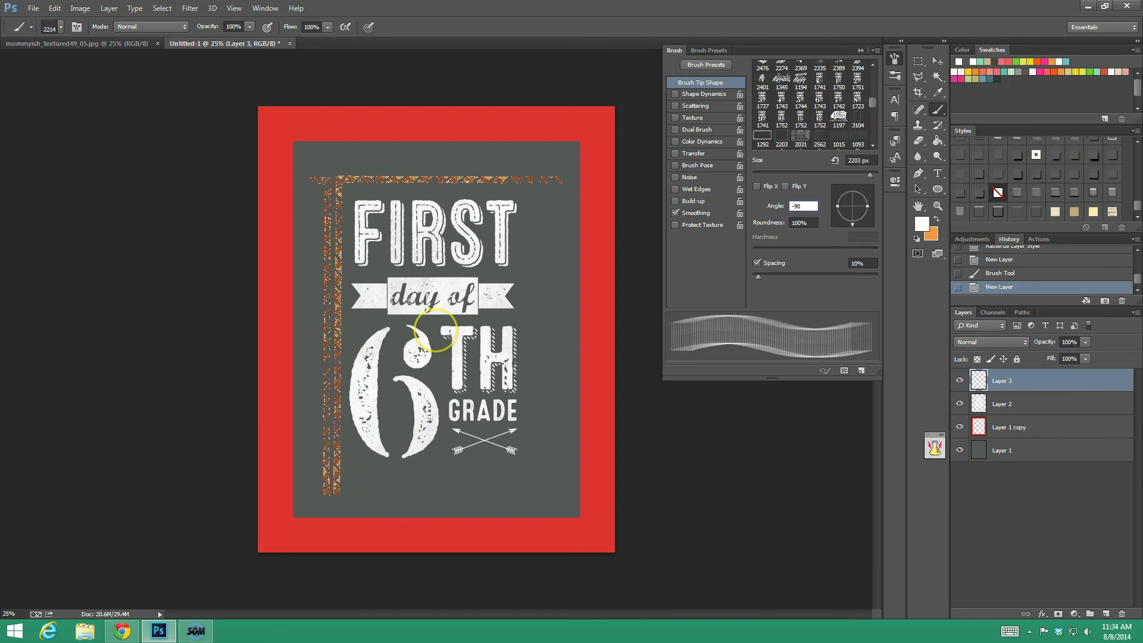
pyautogui.click(436, 330)
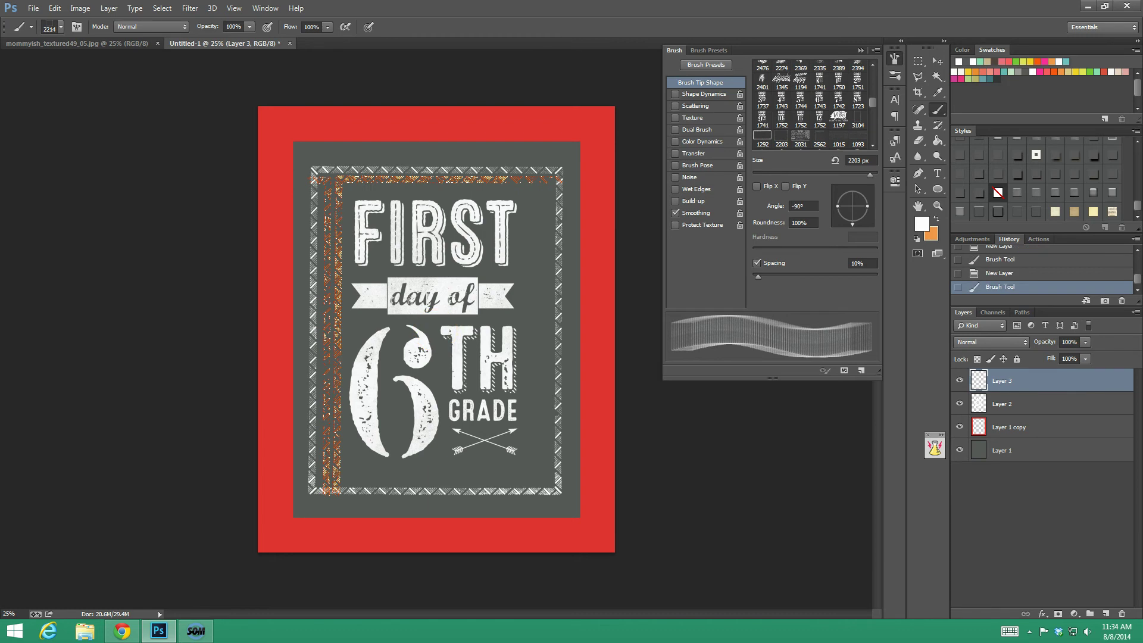
# - Stamp the 2214 px border brush once more around the wording, and toggle the border and wording layers' visibility to check them
pyautogui.click(436, 330)
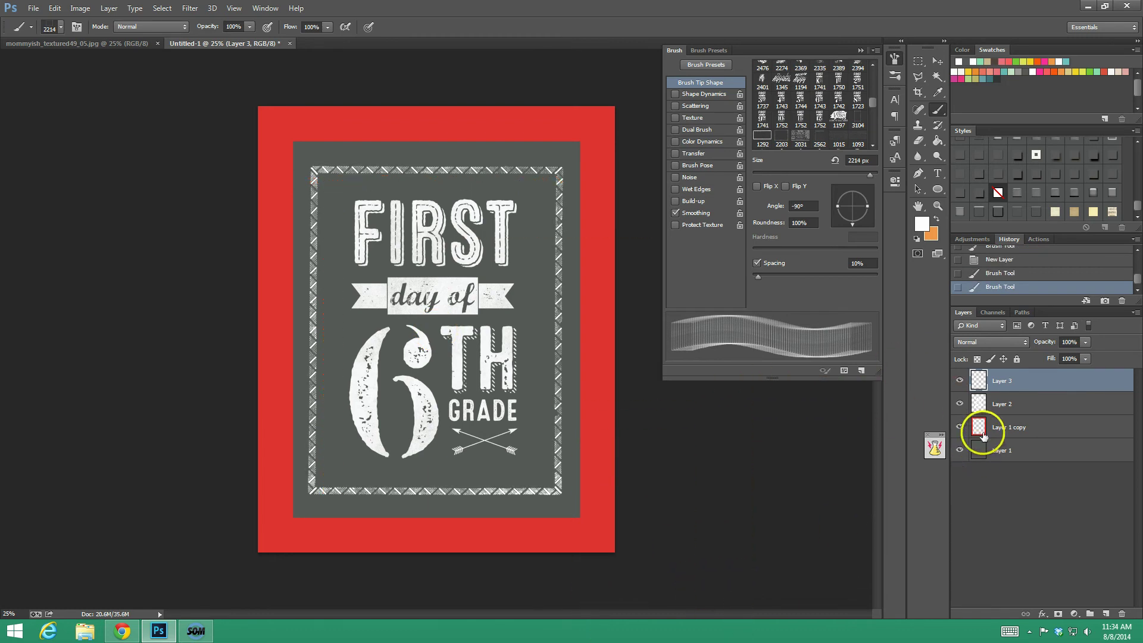
pyautogui.click(959, 380)
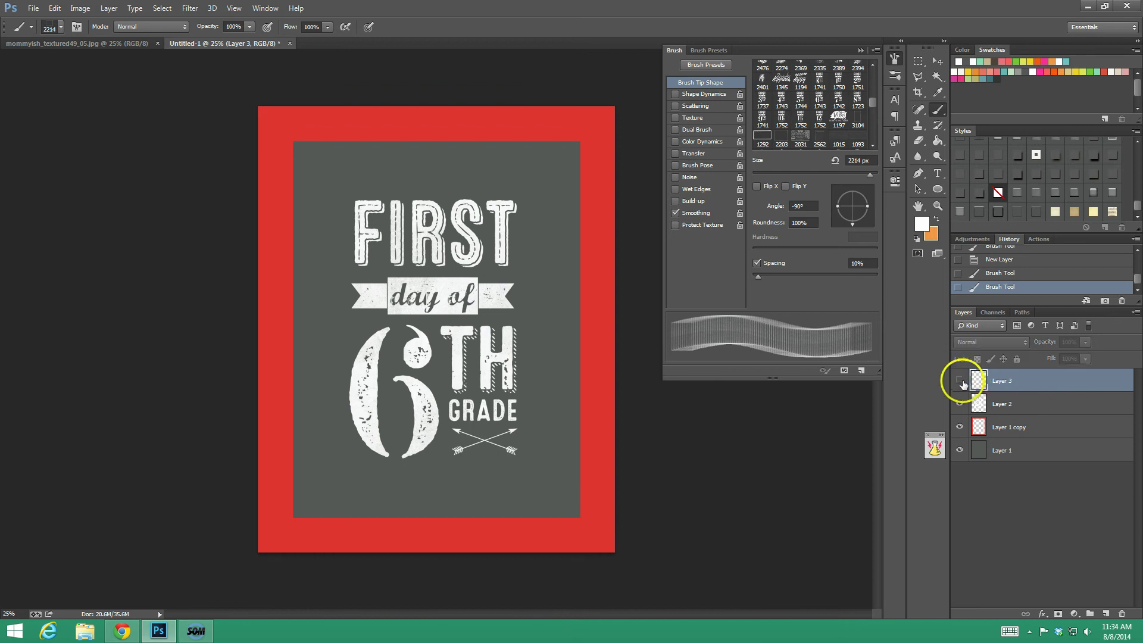
pyautogui.click(958, 381)
pyautogui.click(959, 404)
pyautogui.click(959, 404)
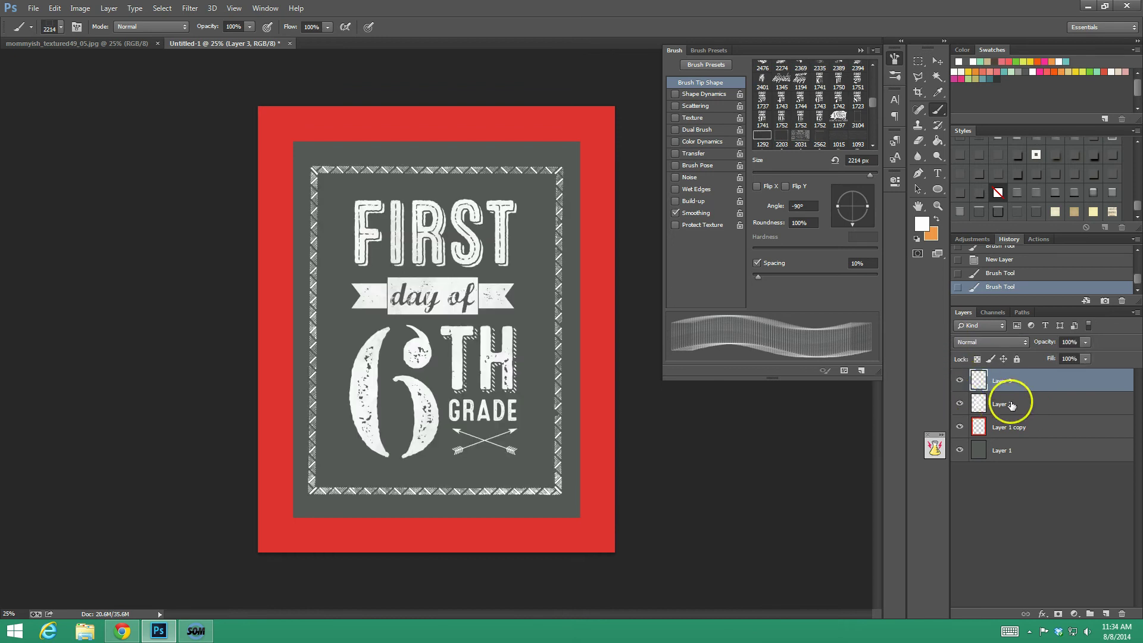
pyautogui.click(1025, 404)
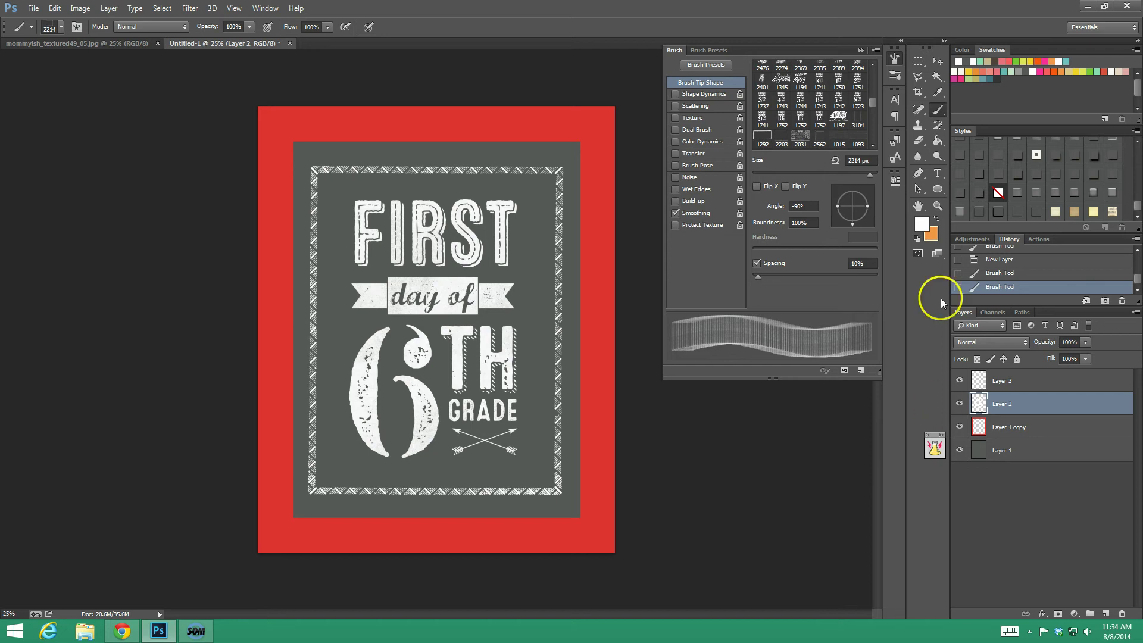
pyautogui.click(895, 57)
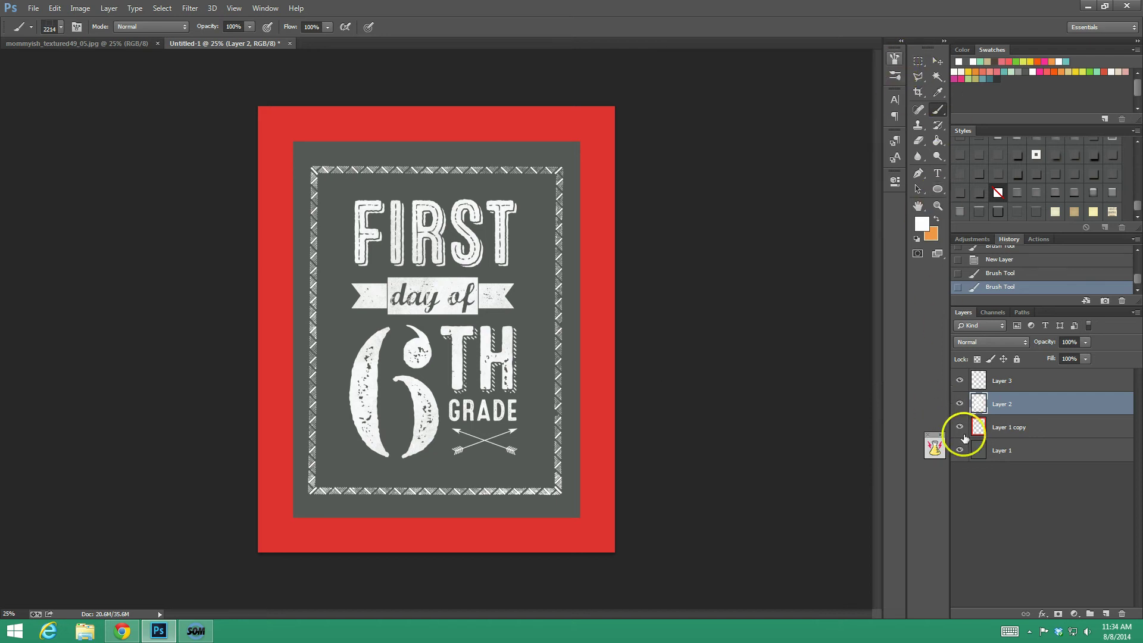
# - Copy the entire chalkboard texture from mommyish_textured49_05.jpg and paste it into the sign directly above Layer 1
pyautogui.click(1008, 449)
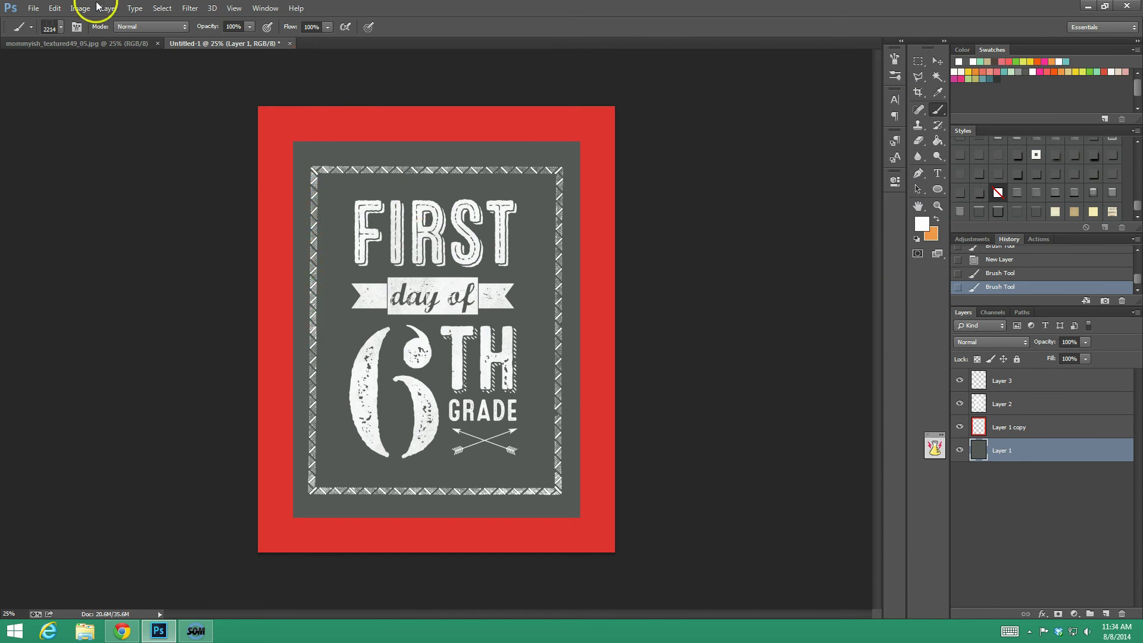
pyautogui.click(128, 45)
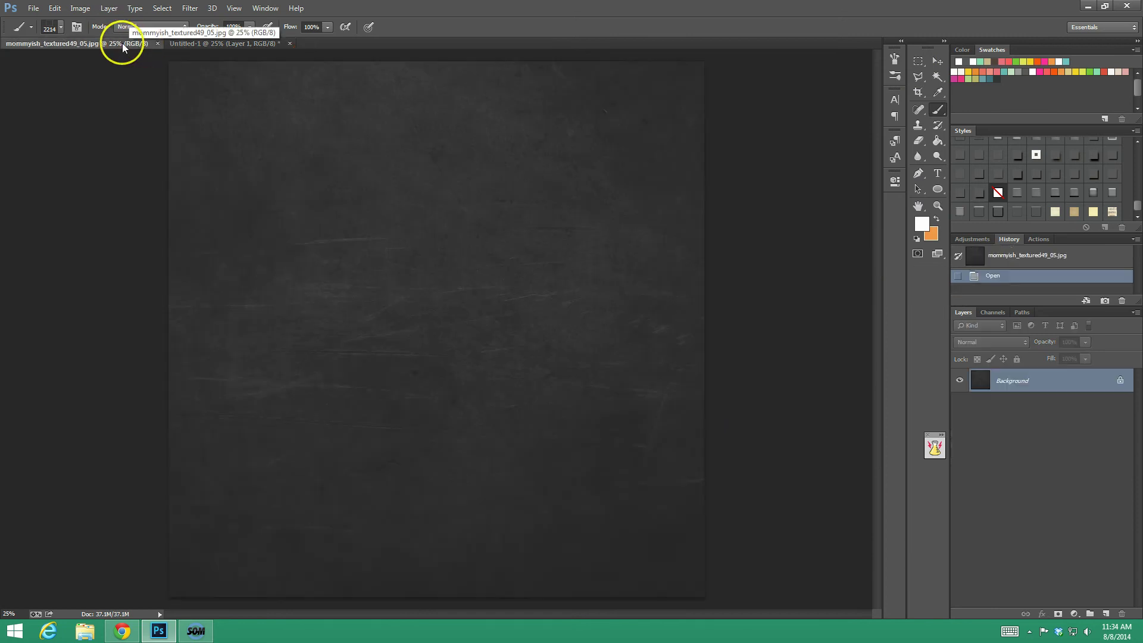
pyautogui.hotkey('ctrl', 'a')
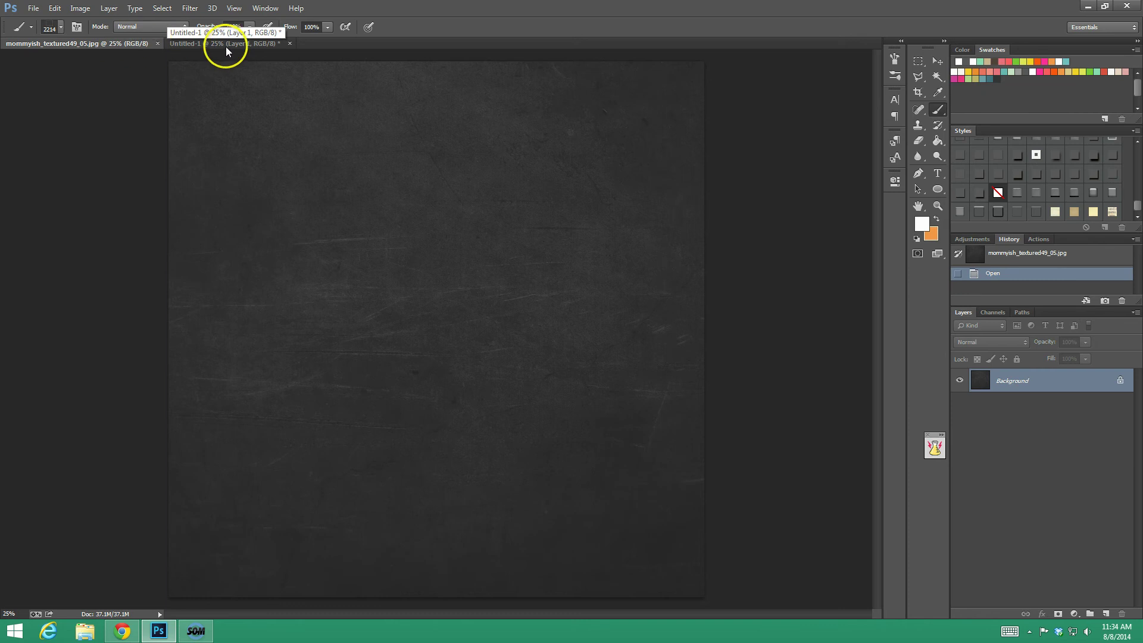
pyautogui.click(208, 45)
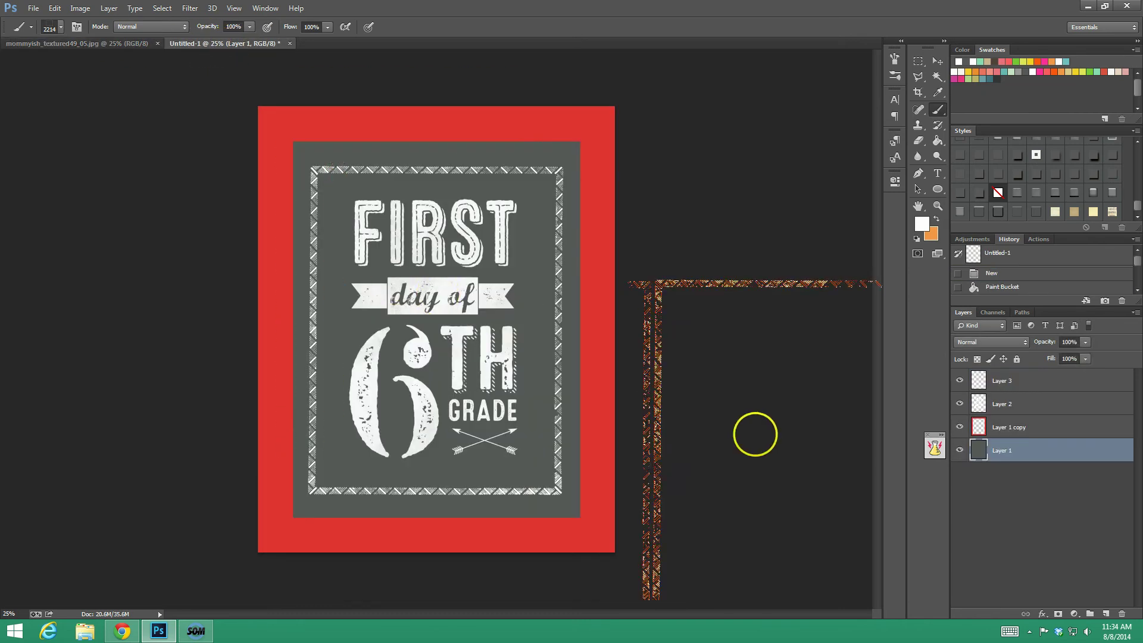
pyautogui.hotkey('ctrl', 'v')
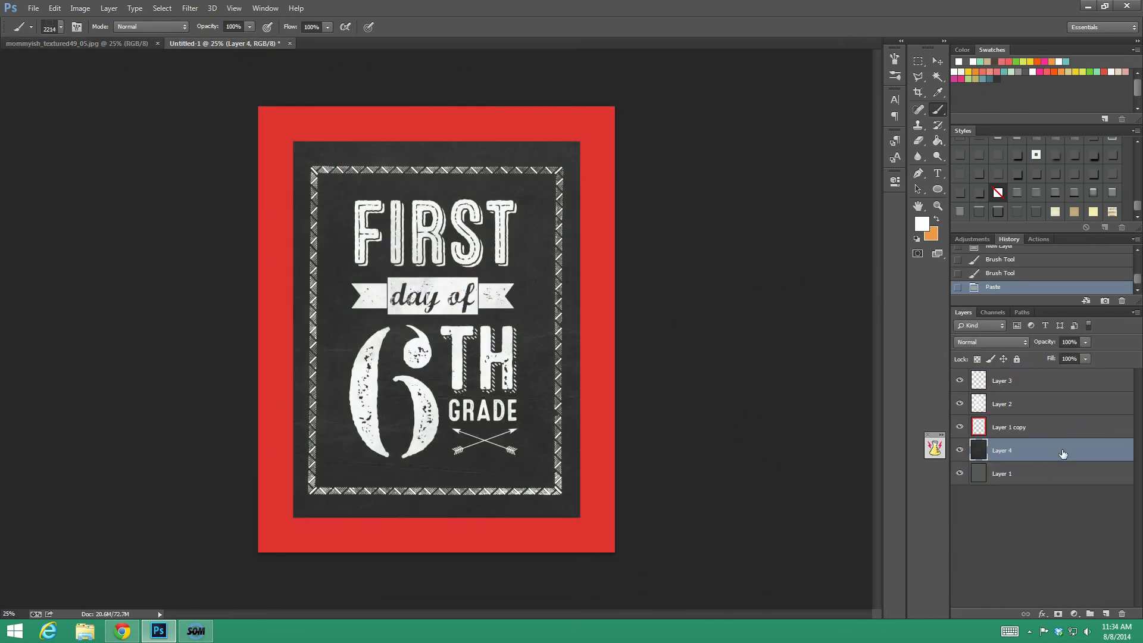
# - Free-transform the pasted chalkboard texture so it covers the whole canvas, and apply the transformation
pyautogui.hotkey('ctrl', 't')
pyautogui.moveTo(803, 454); pyautogui.dragTo(726, 458)
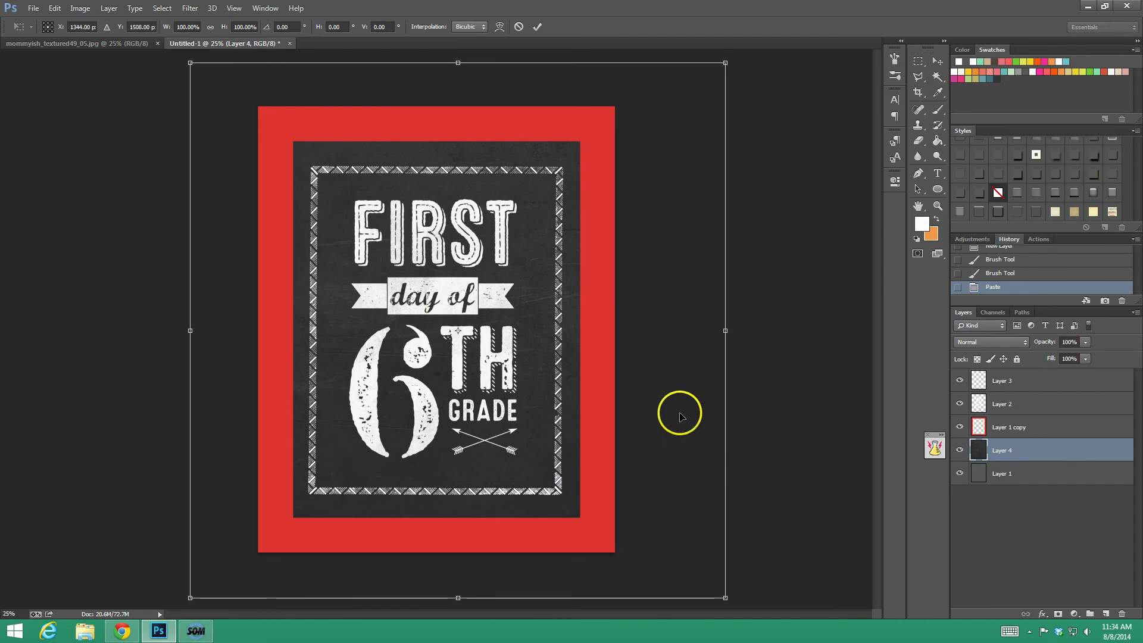
pyautogui.click(937, 61)
pyautogui.click(511, 237)
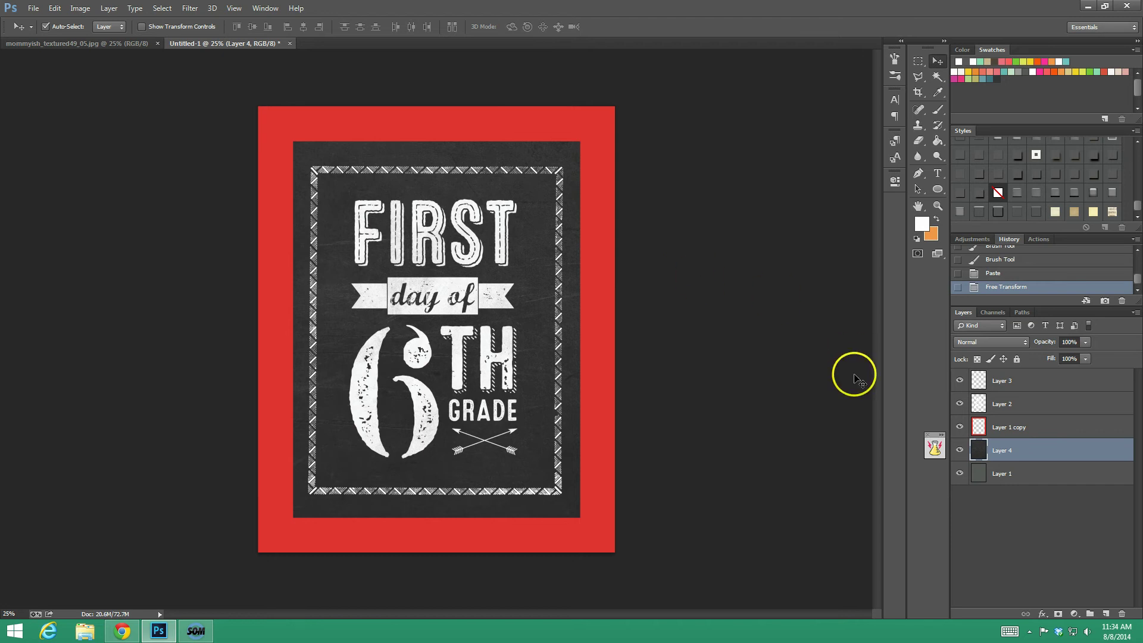
# - Add a white (ffffff) Color Overlay with the Soft Light blend mode to the chalkboard texture layer
pyautogui.doubleClick(1051, 450)
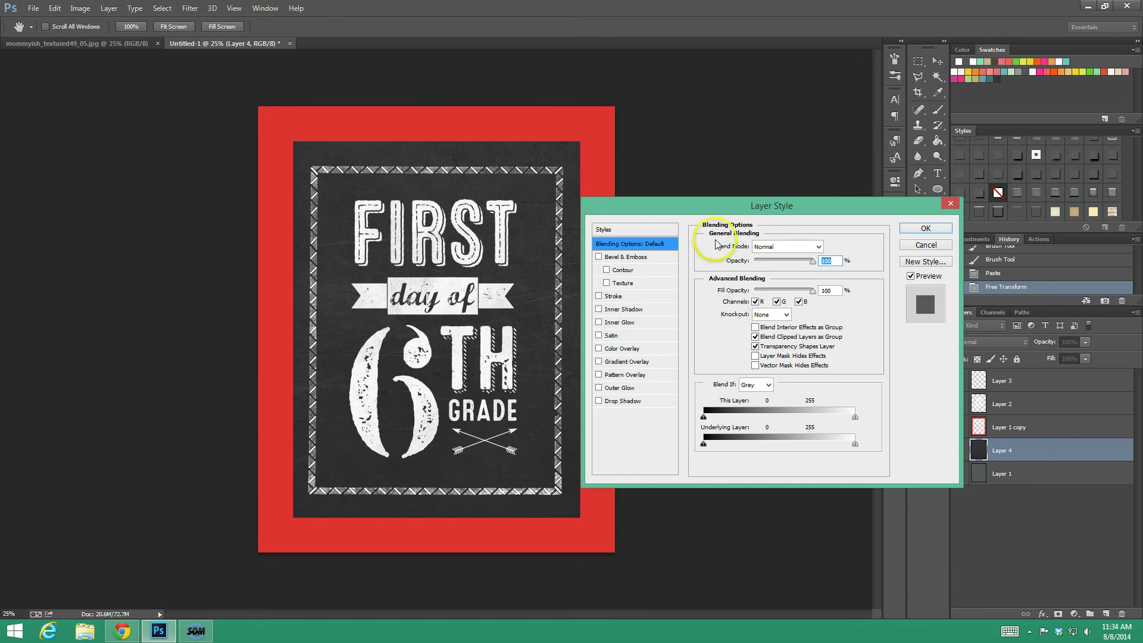
pyautogui.moveTo(711, 203); pyautogui.dragTo(656, 220)
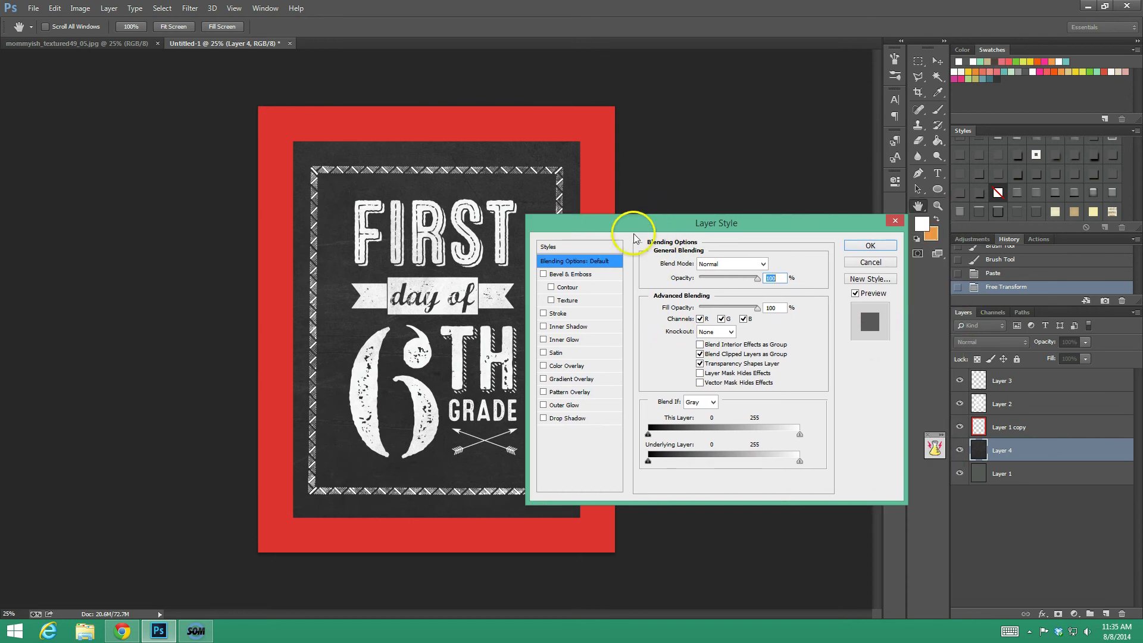
pyautogui.click(544, 365)
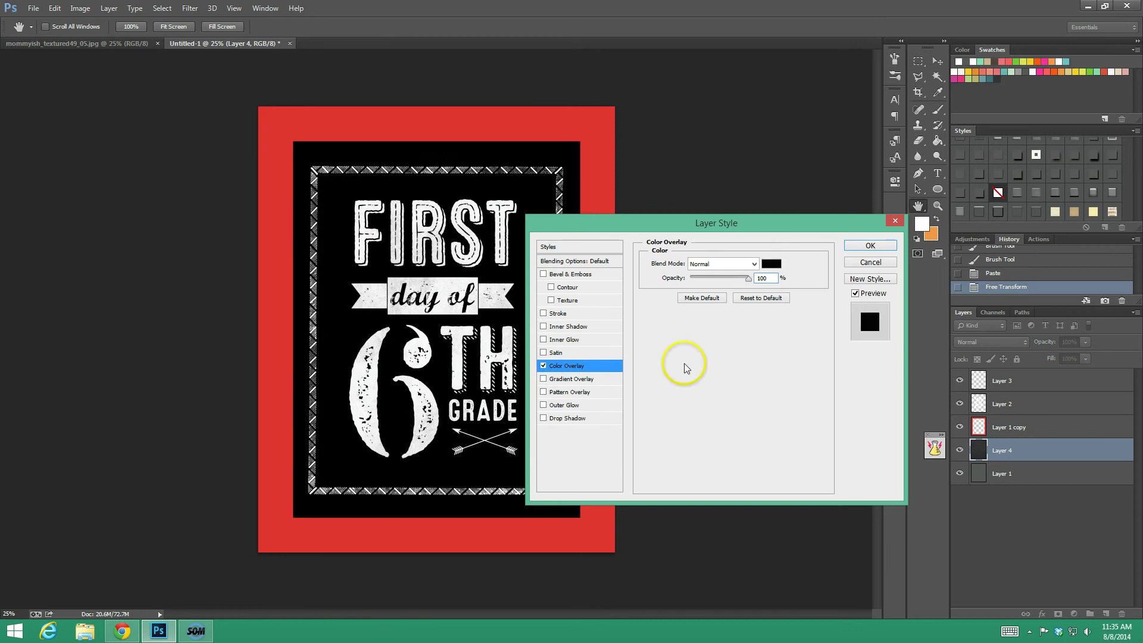
pyautogui.click(771, 264)
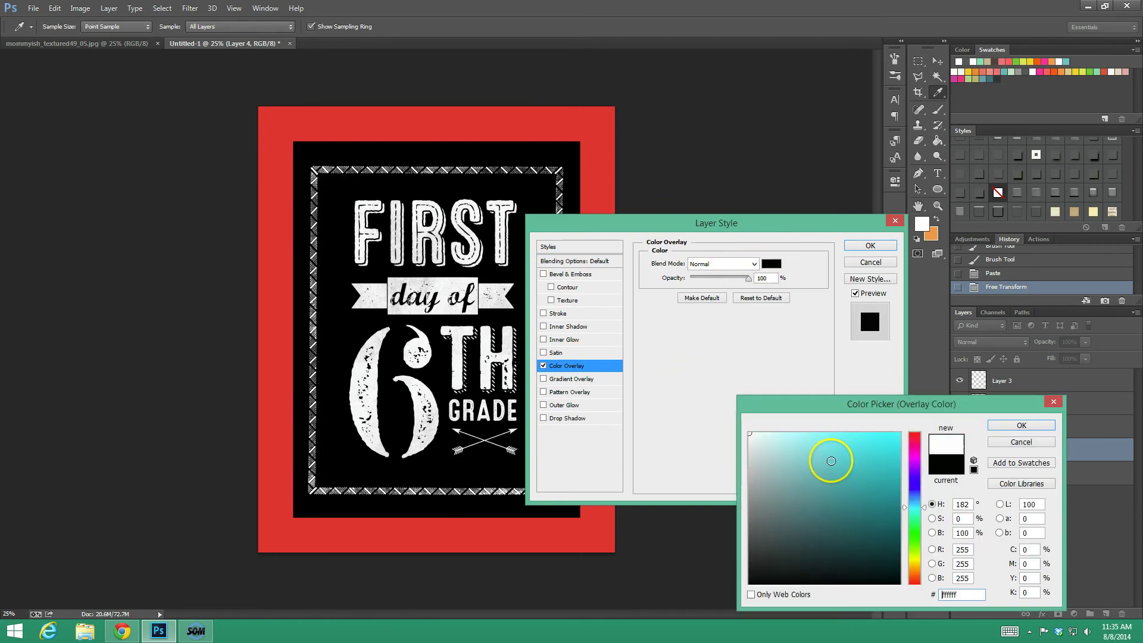
pyautogui.click(1021, 425)
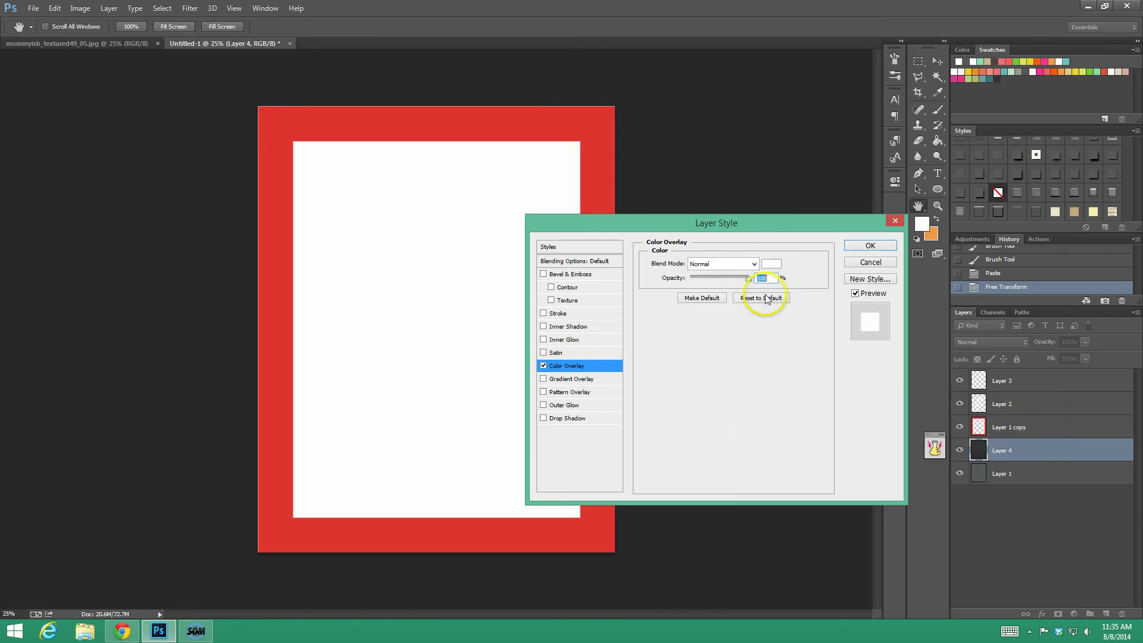
pyautogui.click(720, 267)
pyautogui.click(727, 389)
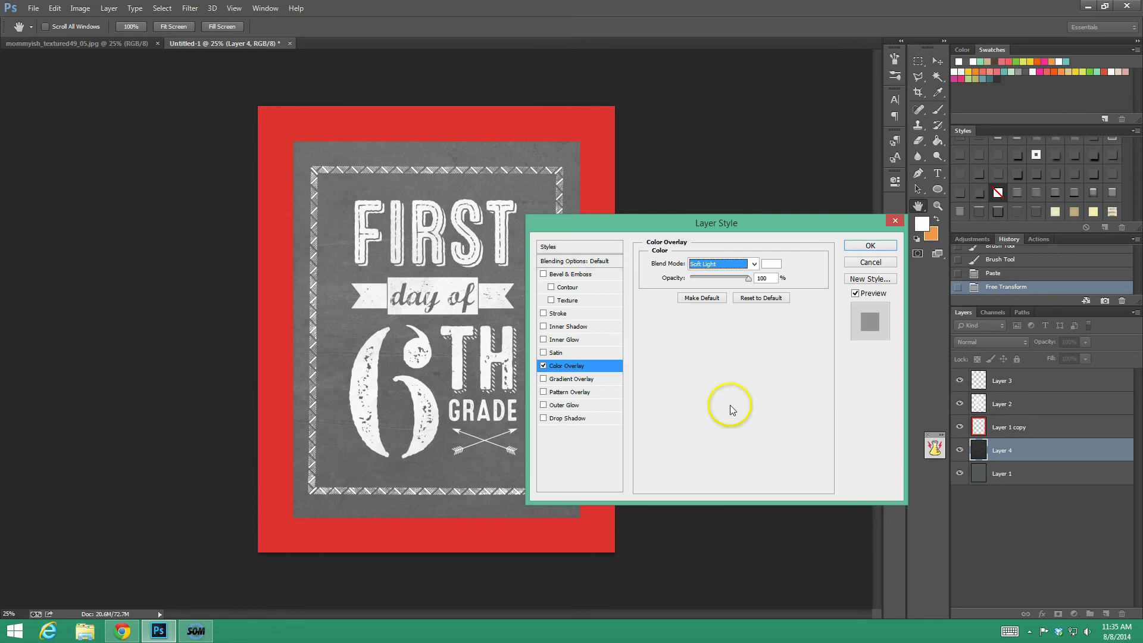
# - Lower the white overlay's opacity to about 30% and rasterize the texture layer's style
pyautogui.write('0')
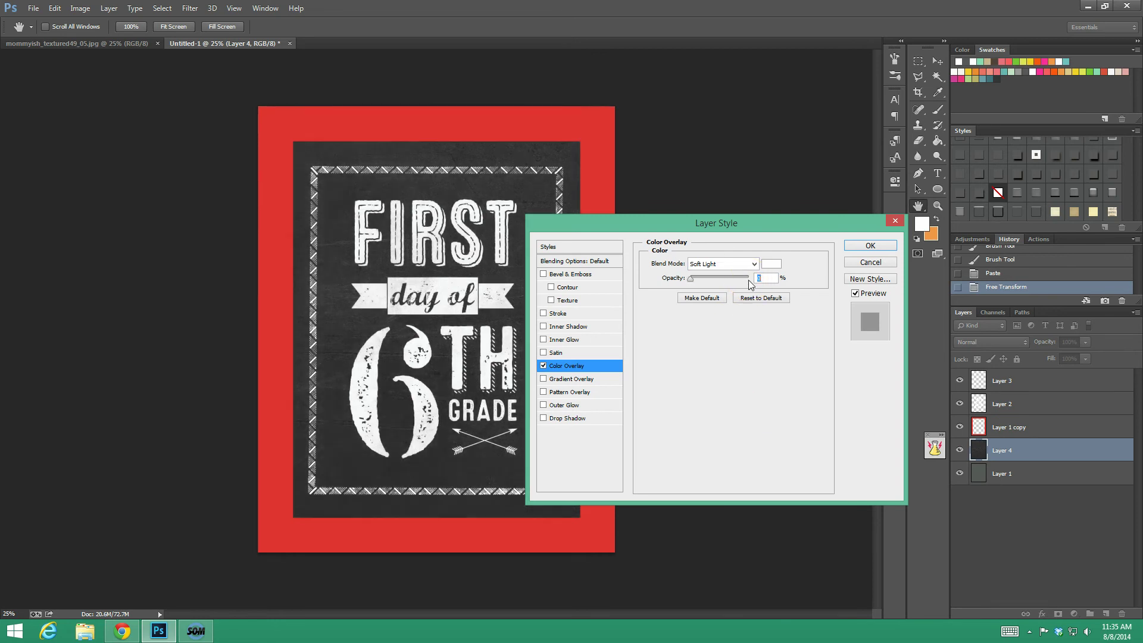
pyautogui.write('30')
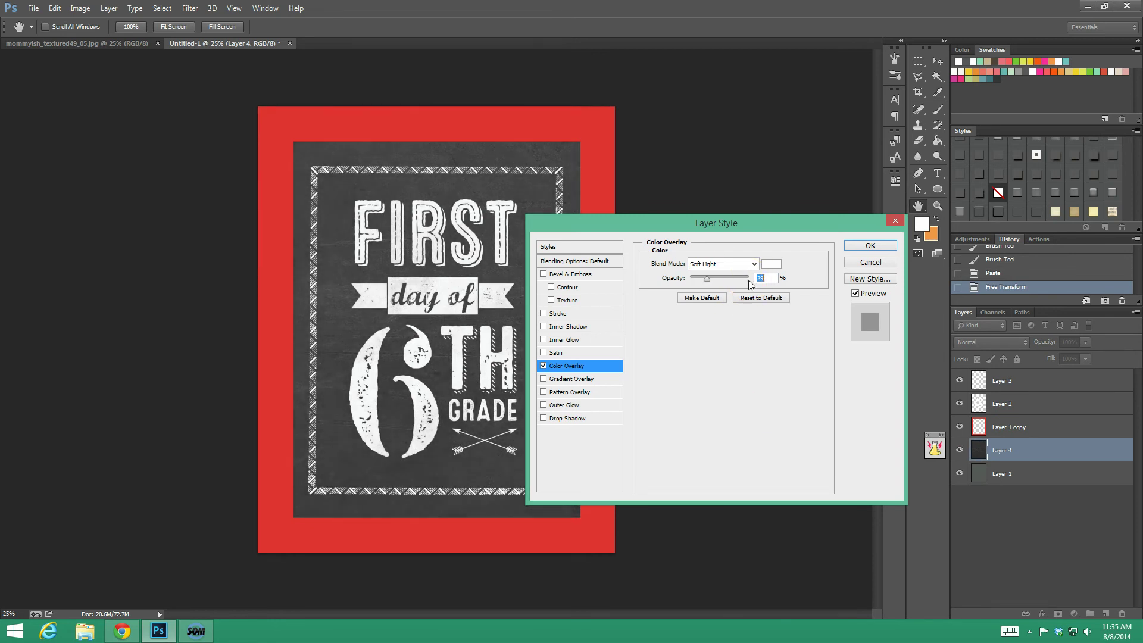
pyautogui.click(869, 244)
pyautogui.rightClick(1068, 452)
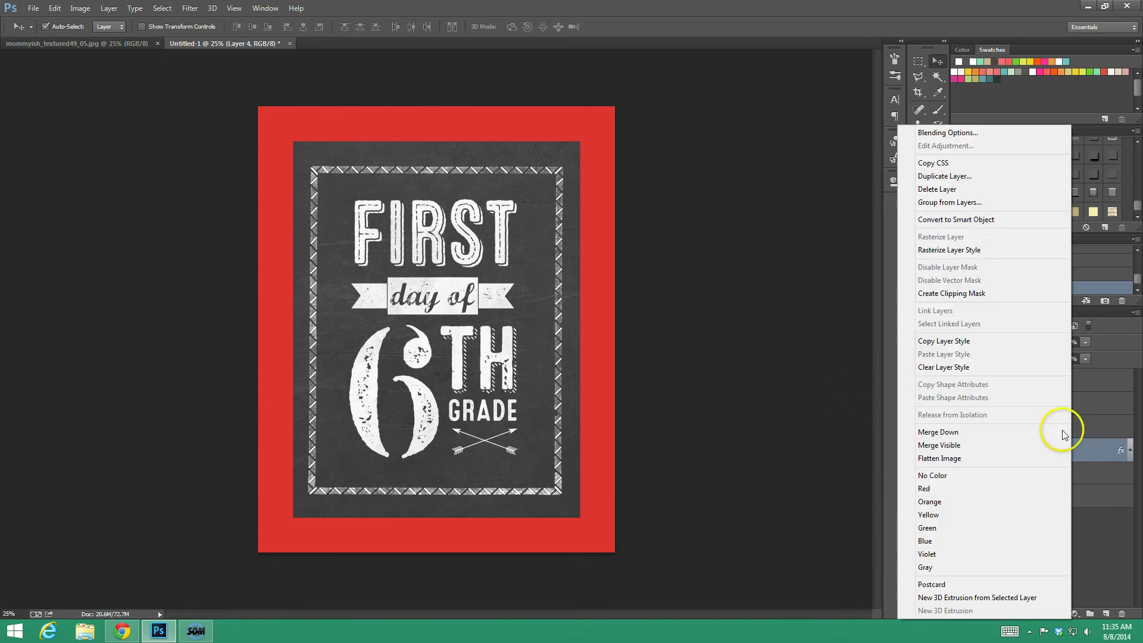
pyautogui.click(976, 250)
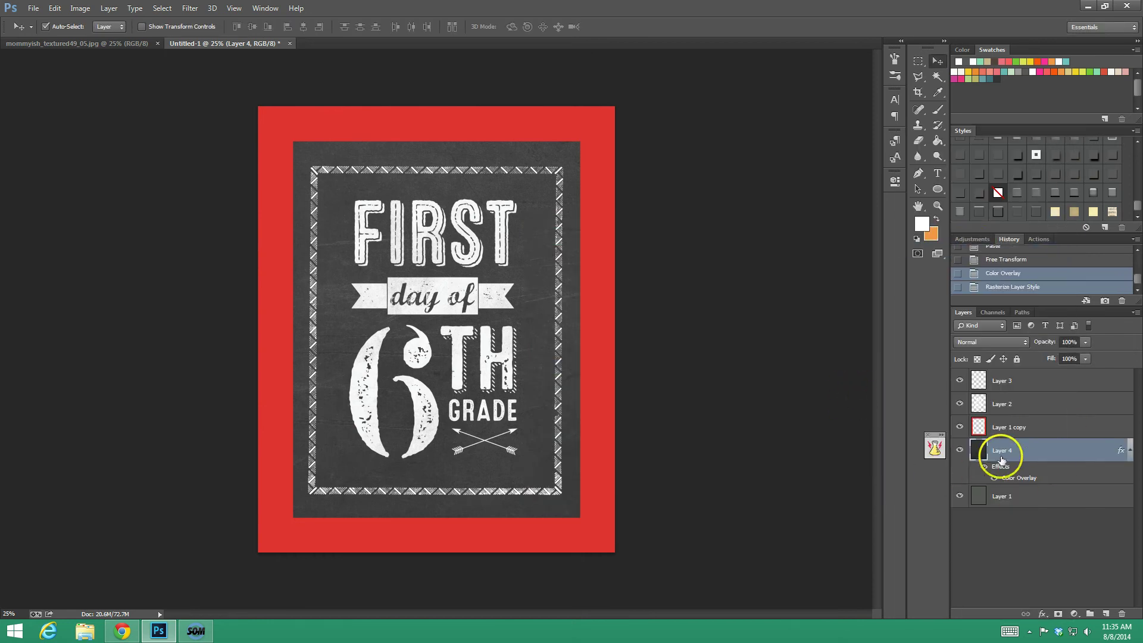
# - Add another Color Overlay to the chalkboard texture layer using the Soft Light blend mode
pyautogui.doubleClick(1067, 454)
pyautogui.click(543, 366)
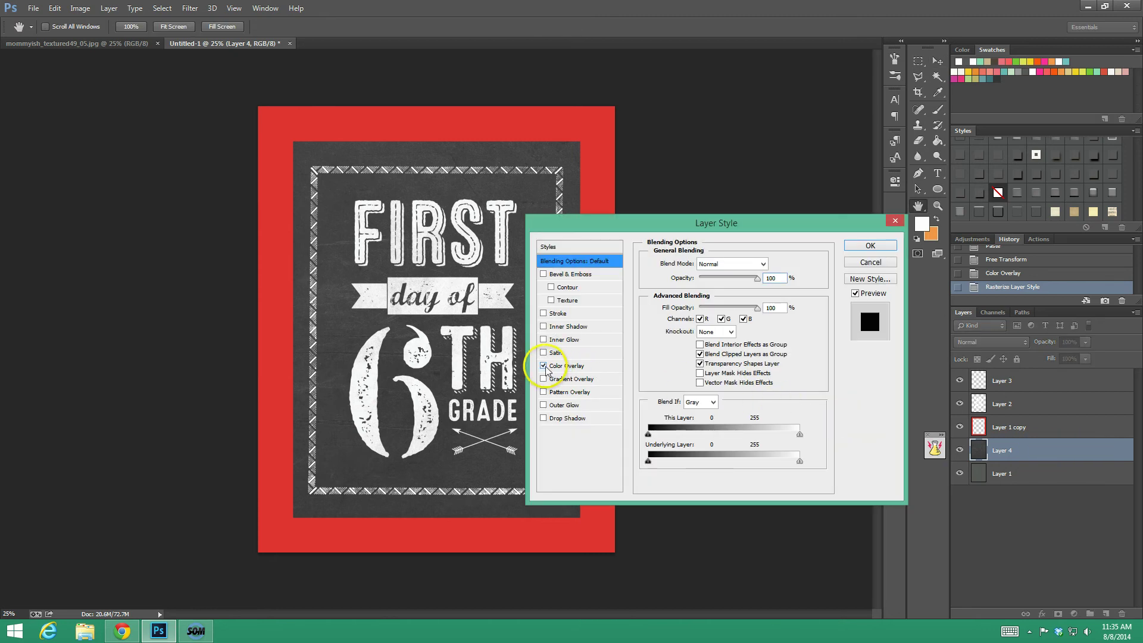
pyautogui.click(559, 366)
pyautogui.click(723, 264)
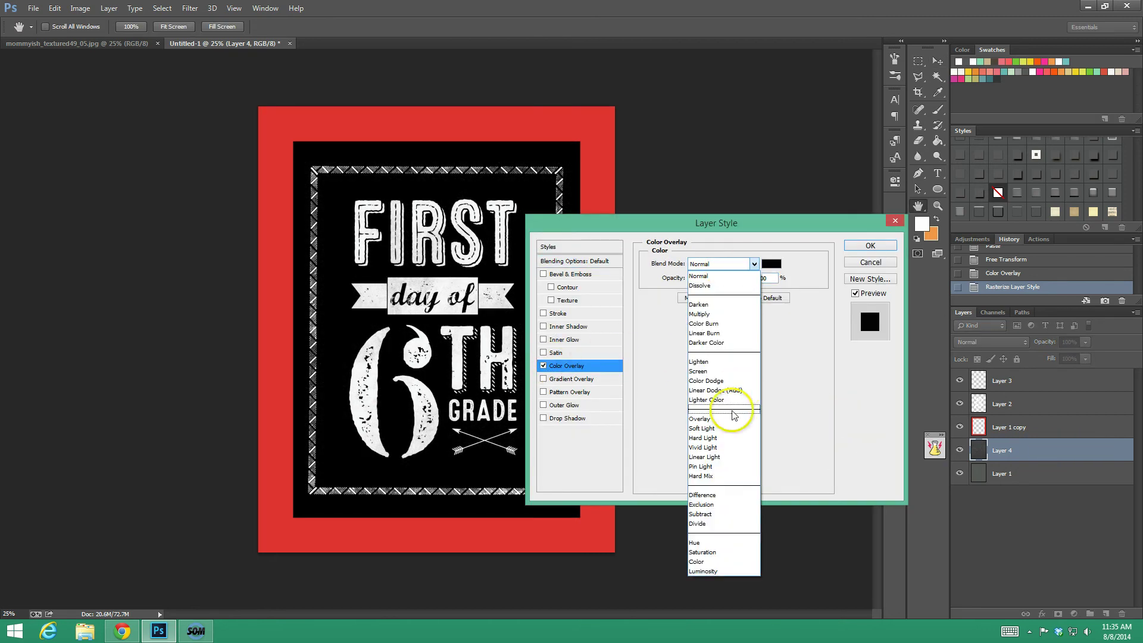
pyautogui.click(721, 428)
# - Set the overlay color to pale green (94c2ab) at 100% opacity and rasterize the texture layer's style
pyautogui.click(772, 263)
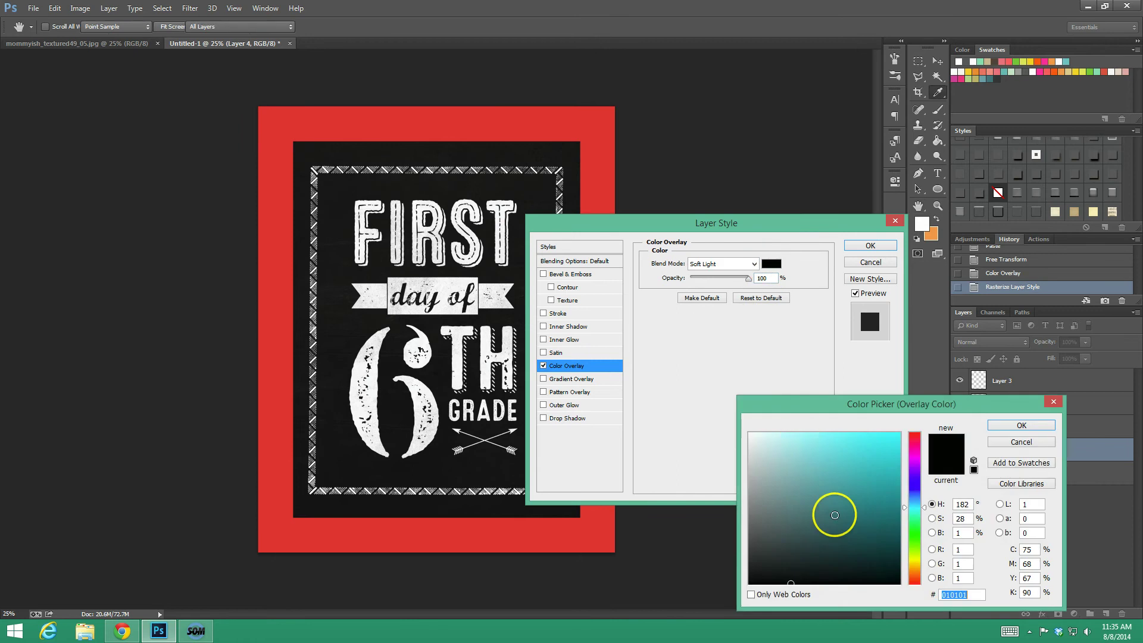
pyautogui.click(915, 534)
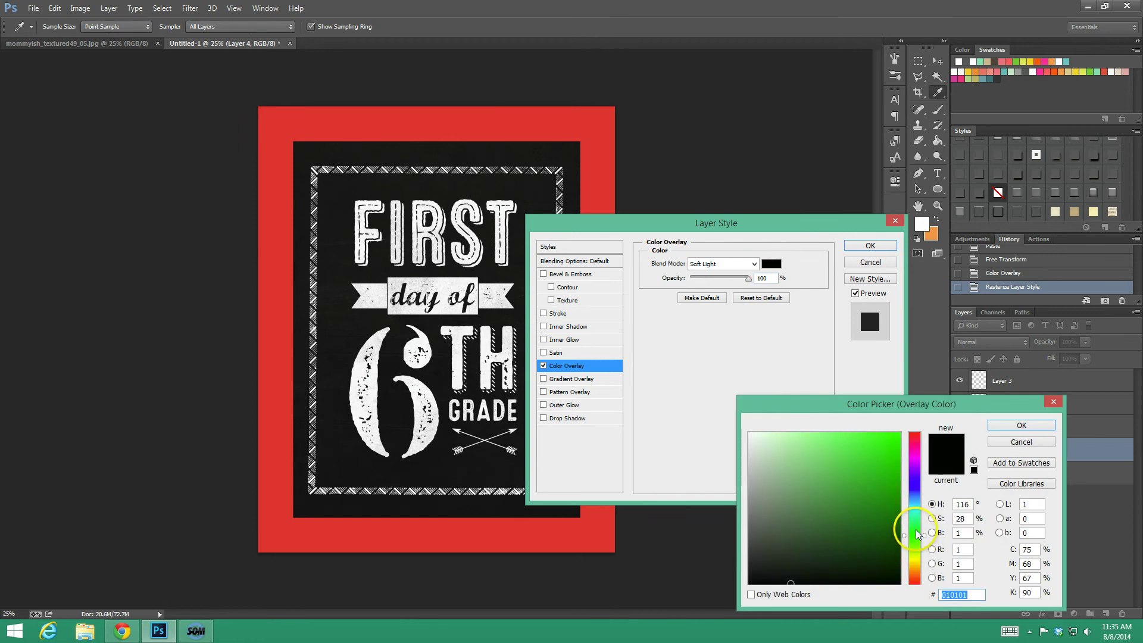
pyautogui.moveTo(917, 534); pyautogui.dragTo(915, 521)
pyautogui.click(834, 528)
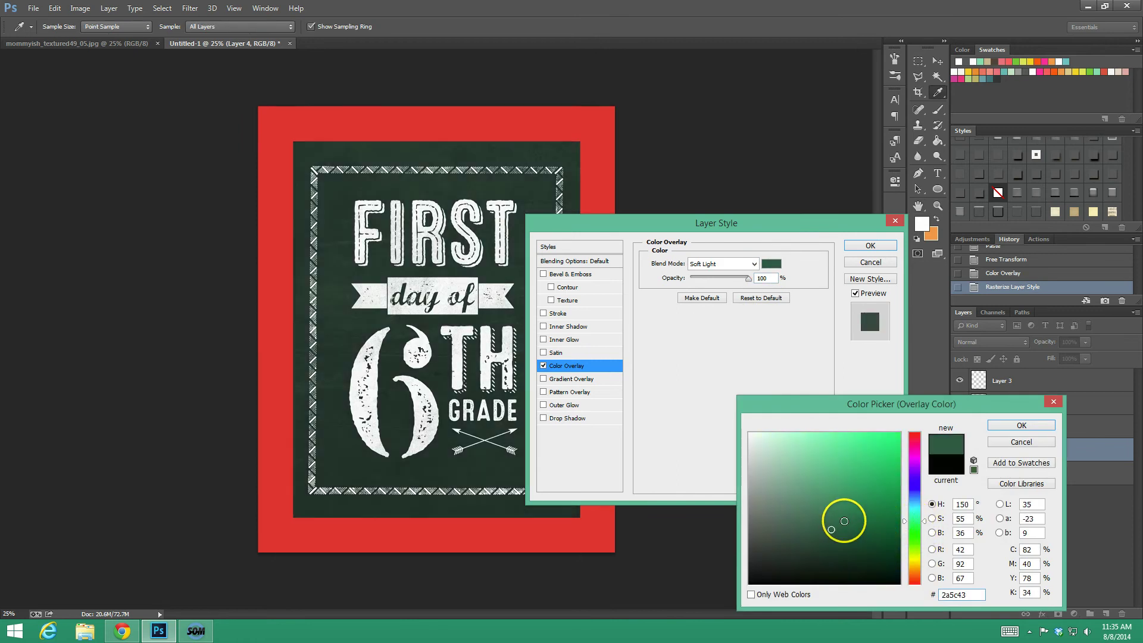
pyautogui.click(793, 474)
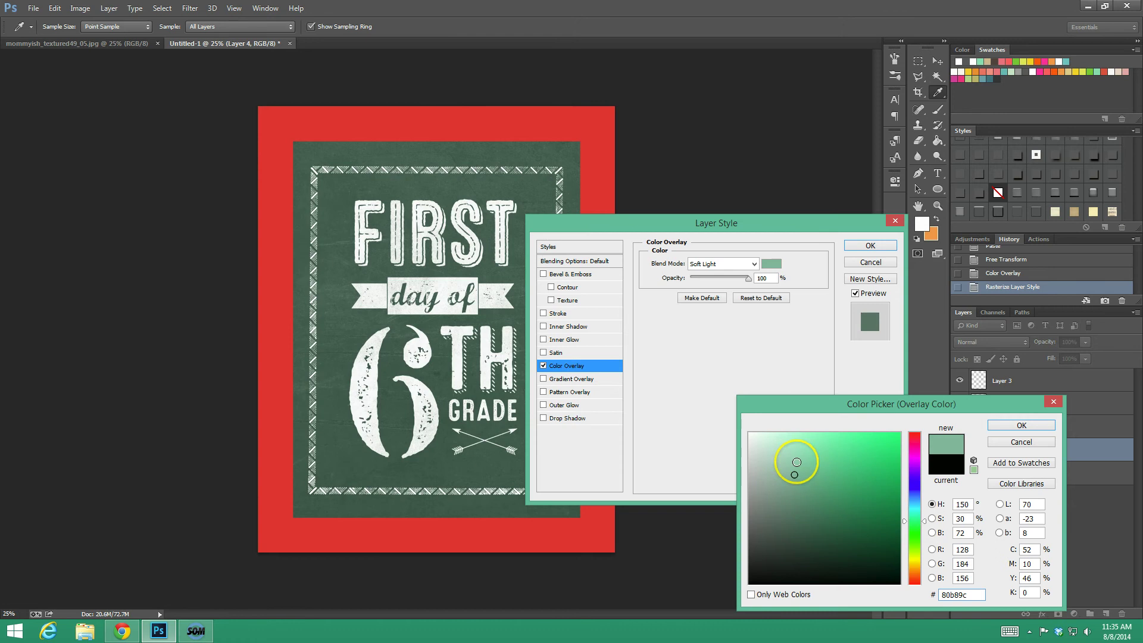
pyautogui.click(782, 458)
pyautogui.click(785, 466)
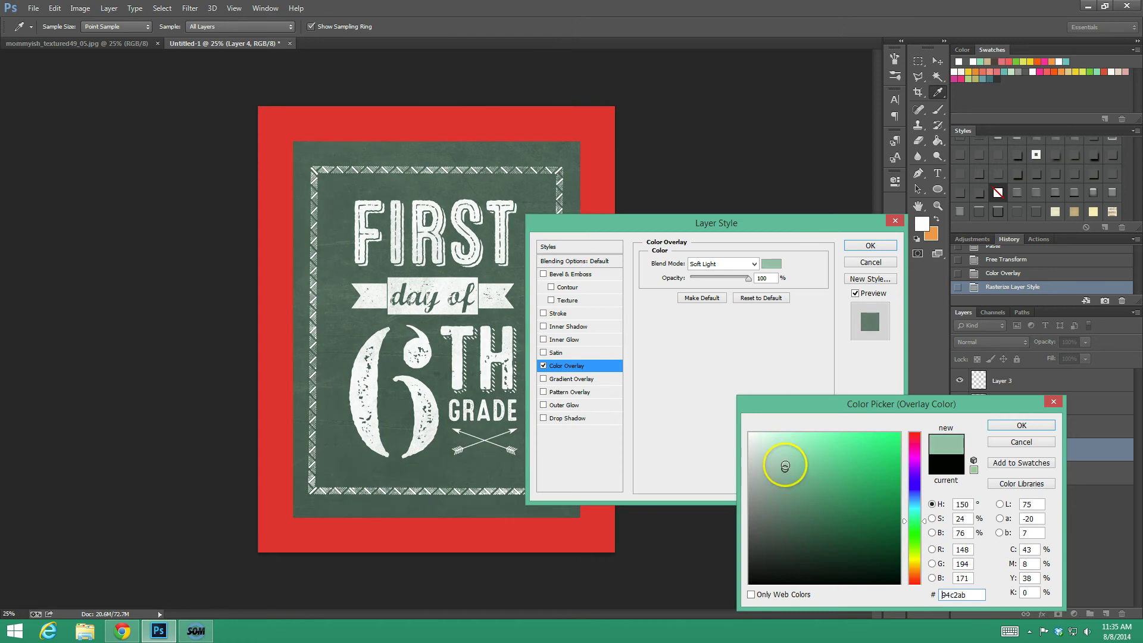
pyautogui.click(1021, 424)
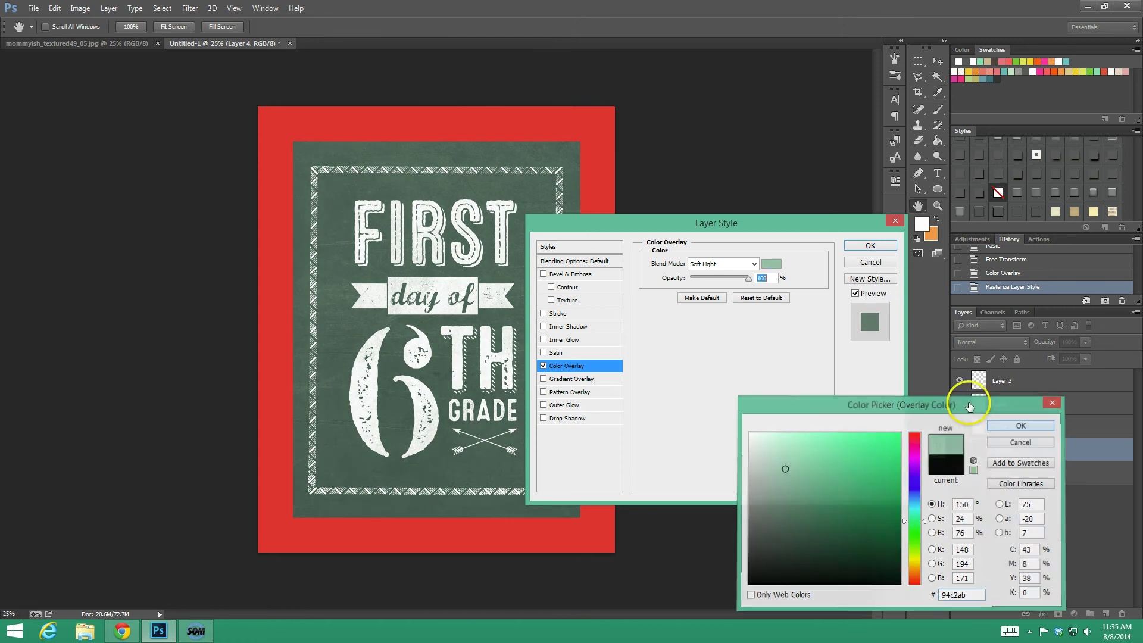
pyautogui.click(870, 246)
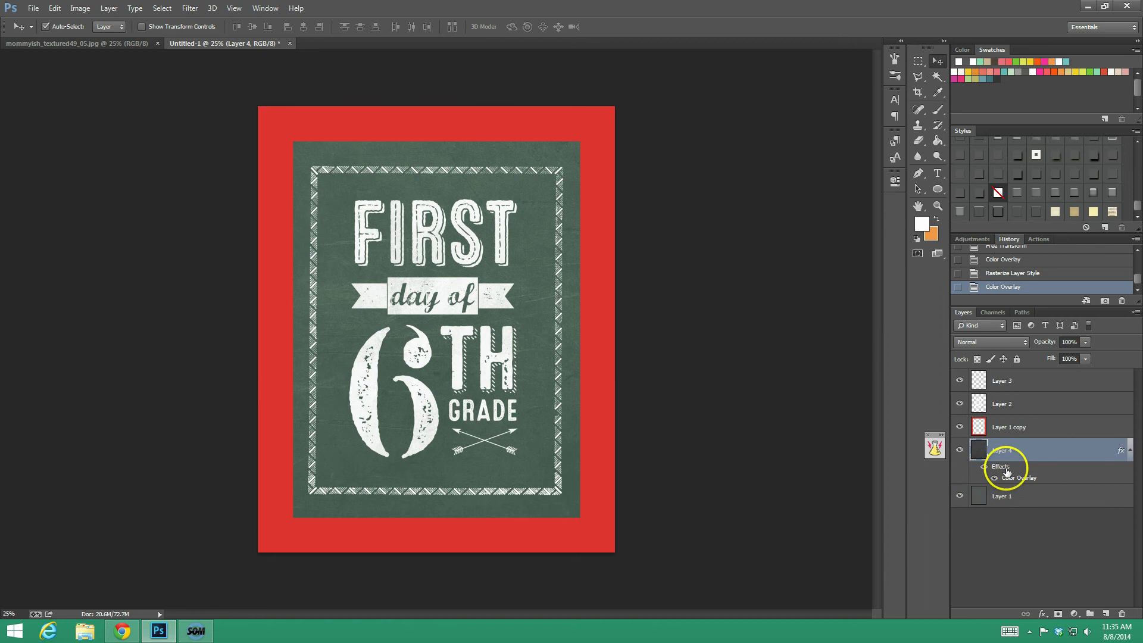
pyautogui.rightClick(1064, 450)
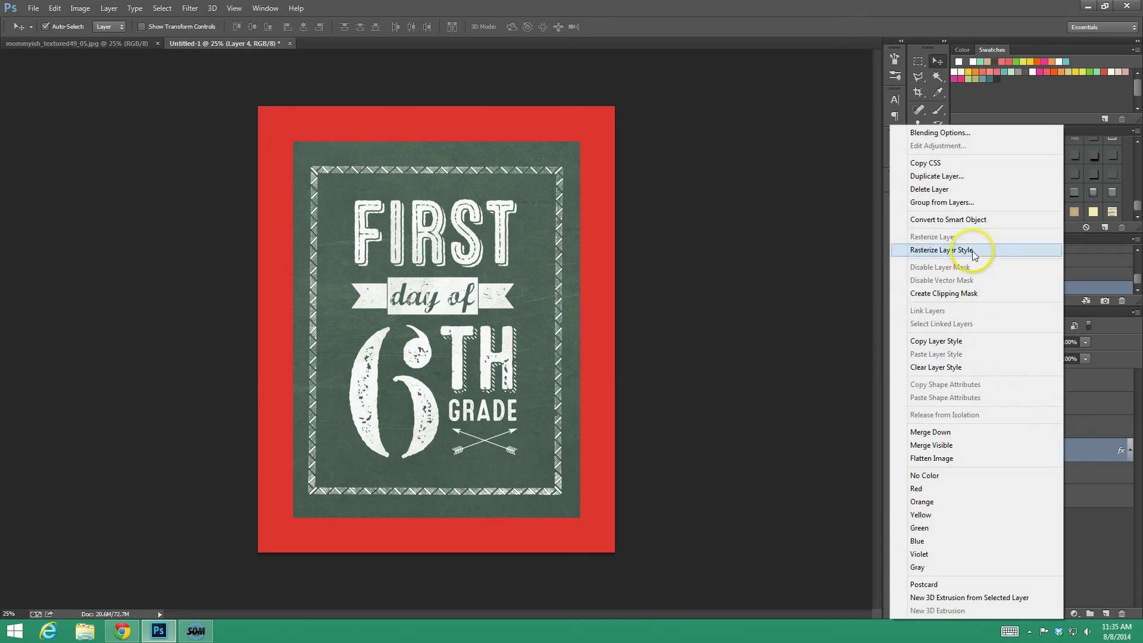
pyautogui.click(952, 249)
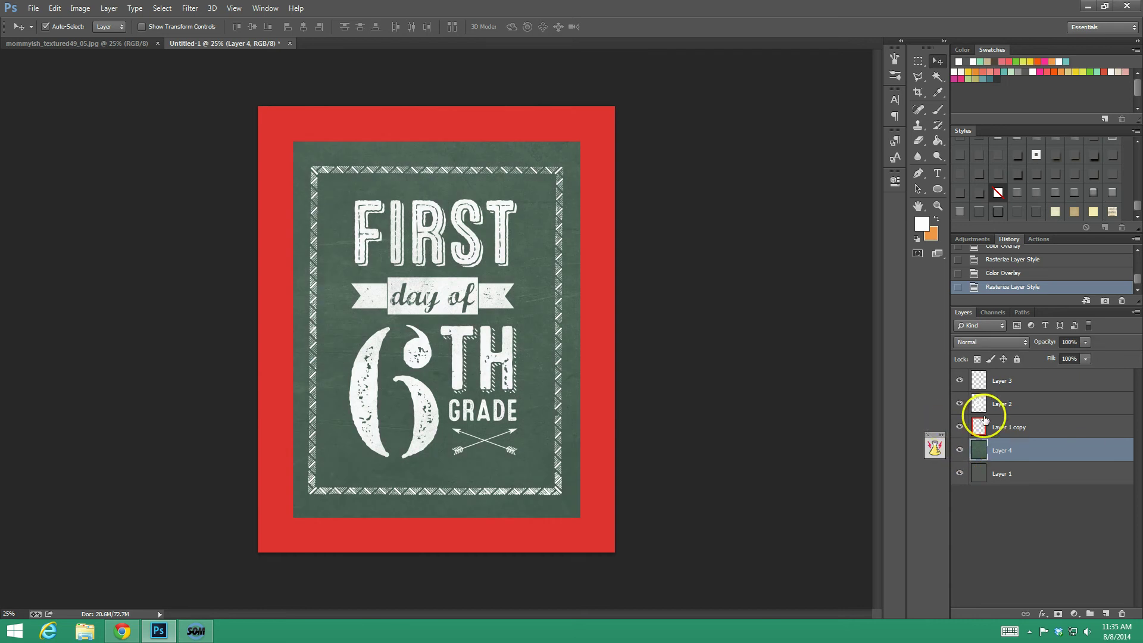
# - Try the dark wood layer styles on the red frame layer (Layer 1 copy), including Mommyish - Dark Wood - Style II
pyautogui.click(1007, 426)
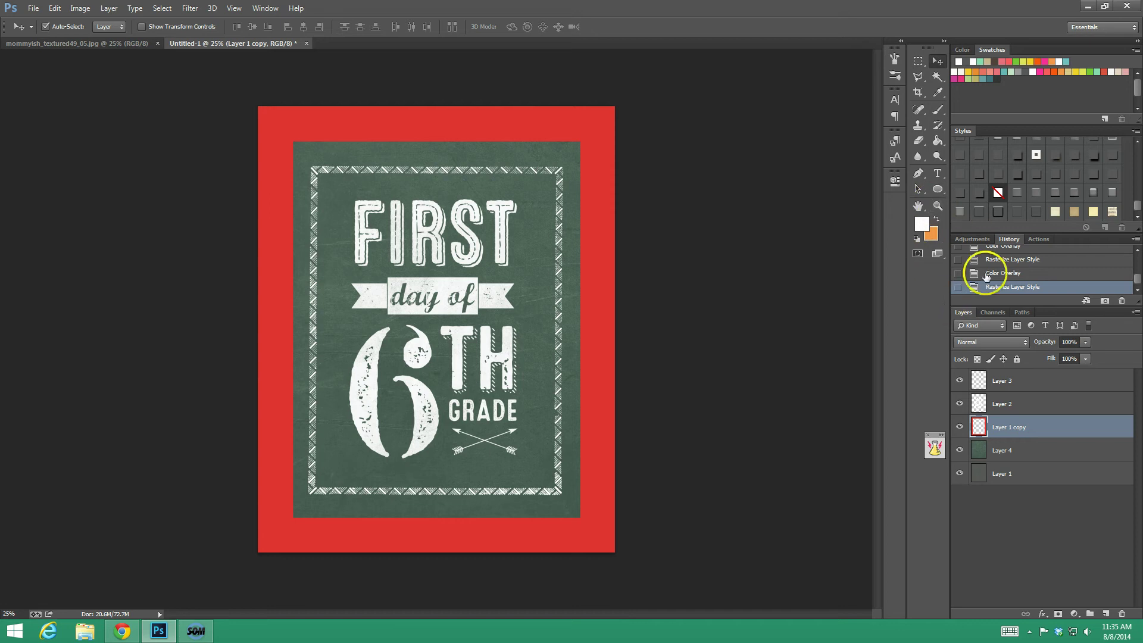
pyautogui.scroll(3, 1104, 196)
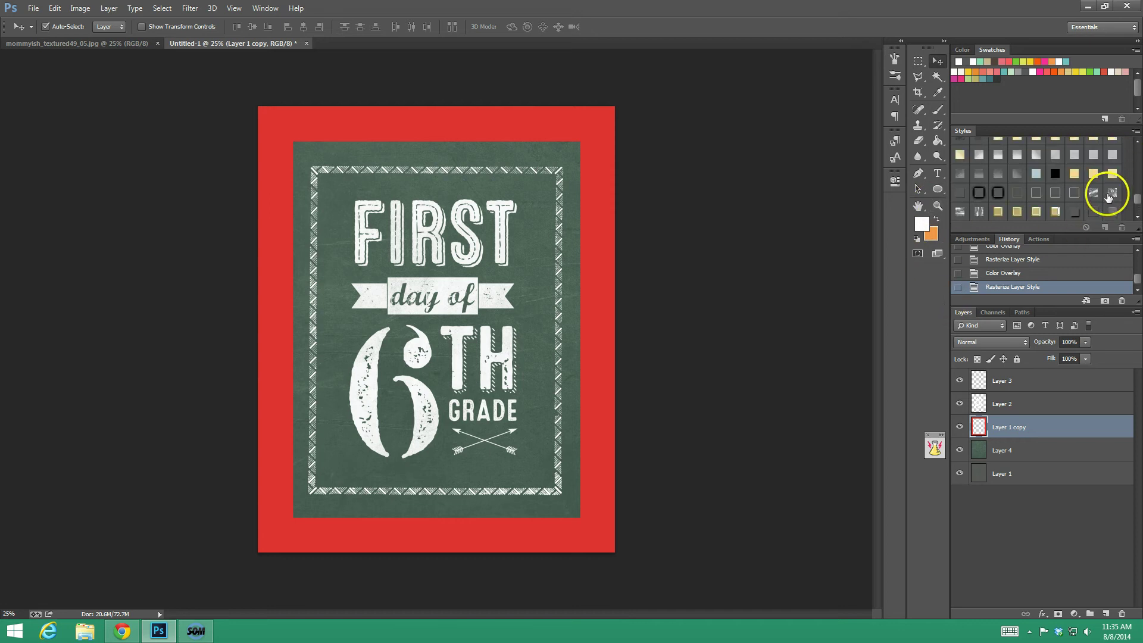
pyautogui.scroll(4, 1104, 204)
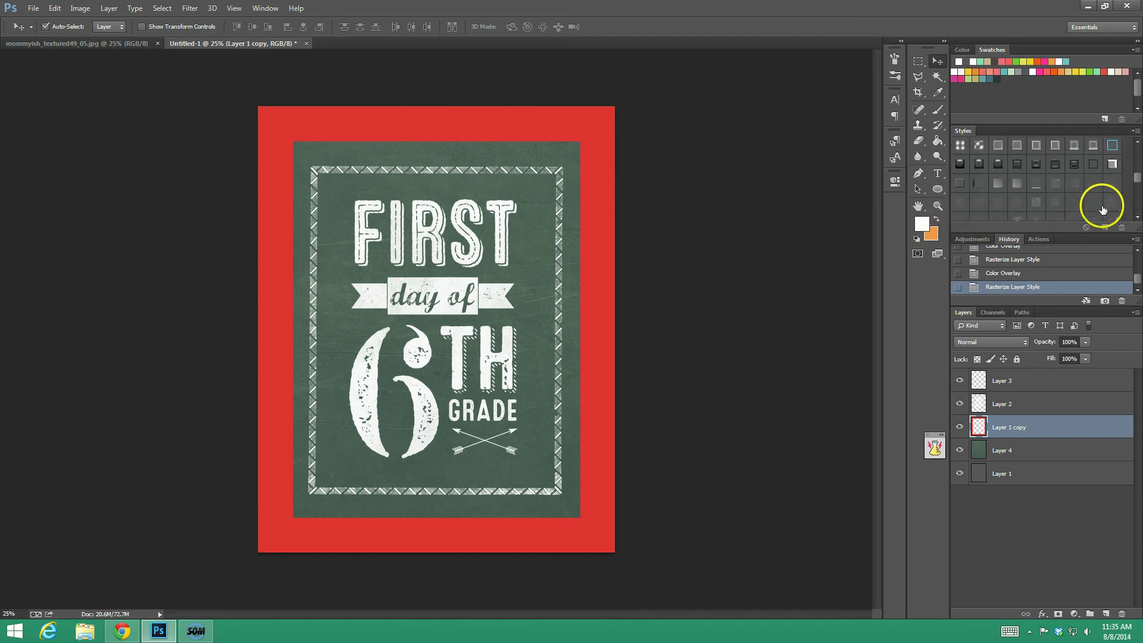
pyautogui.scroll(4, 1101, 208)
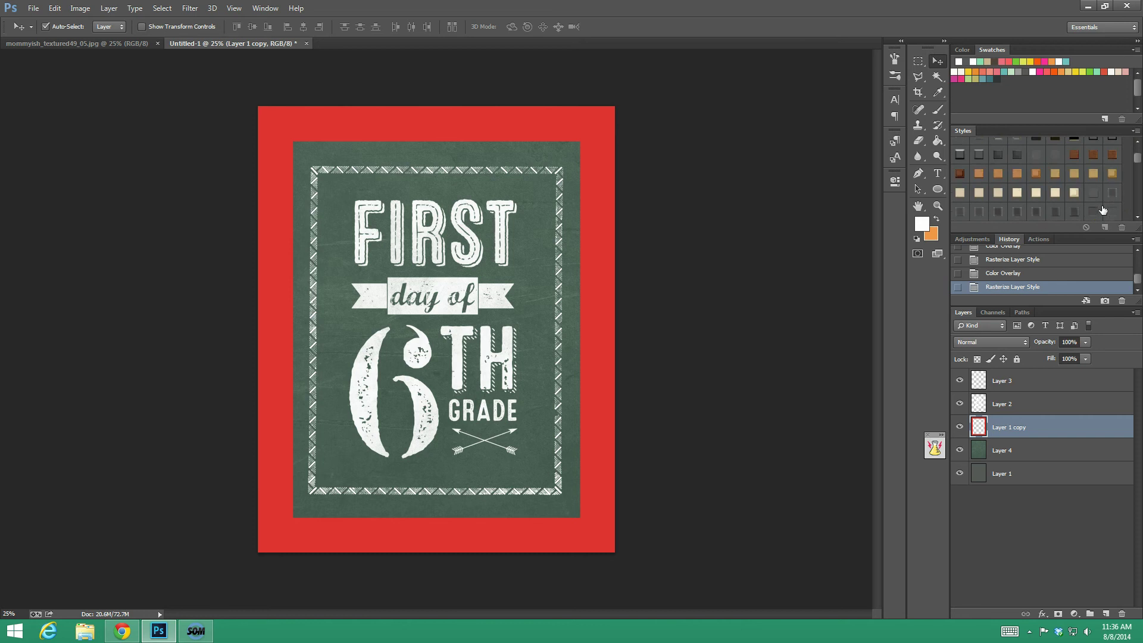
pyautogui.click(962, 191)
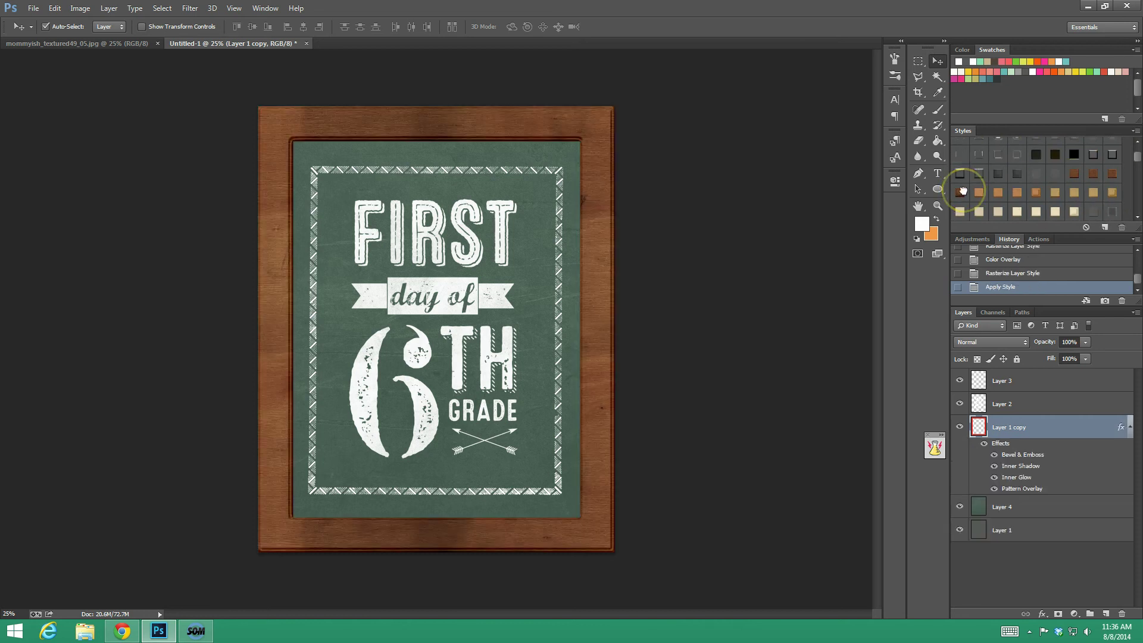
pyautogui.click(1110, 174)
pyautogui.click(1111, 174)
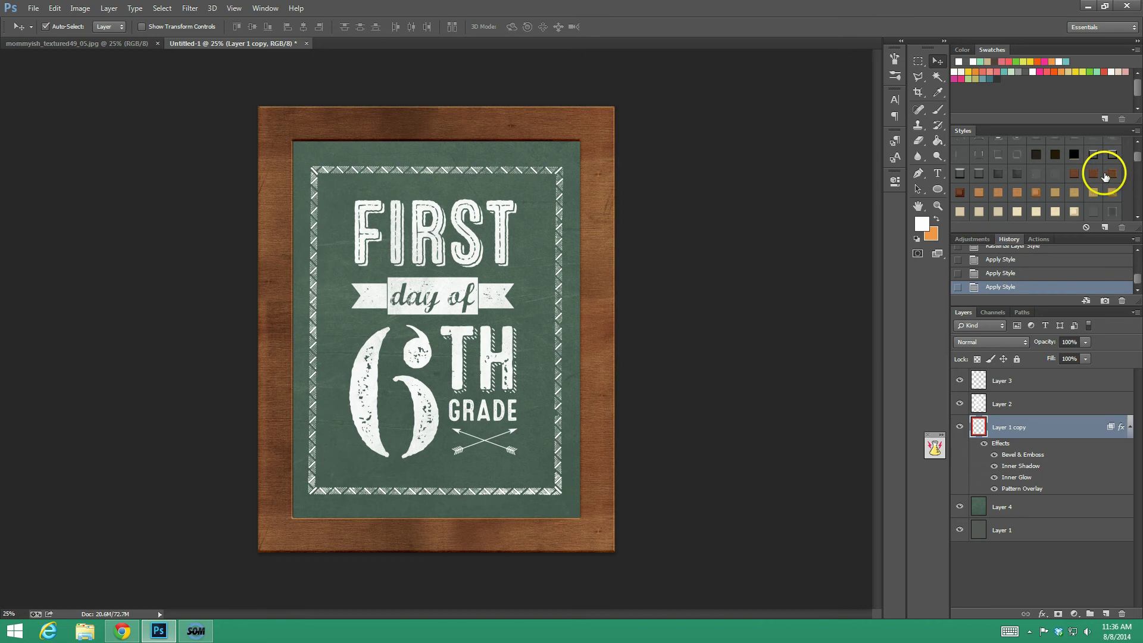
pyautogui.click(1101, 173)
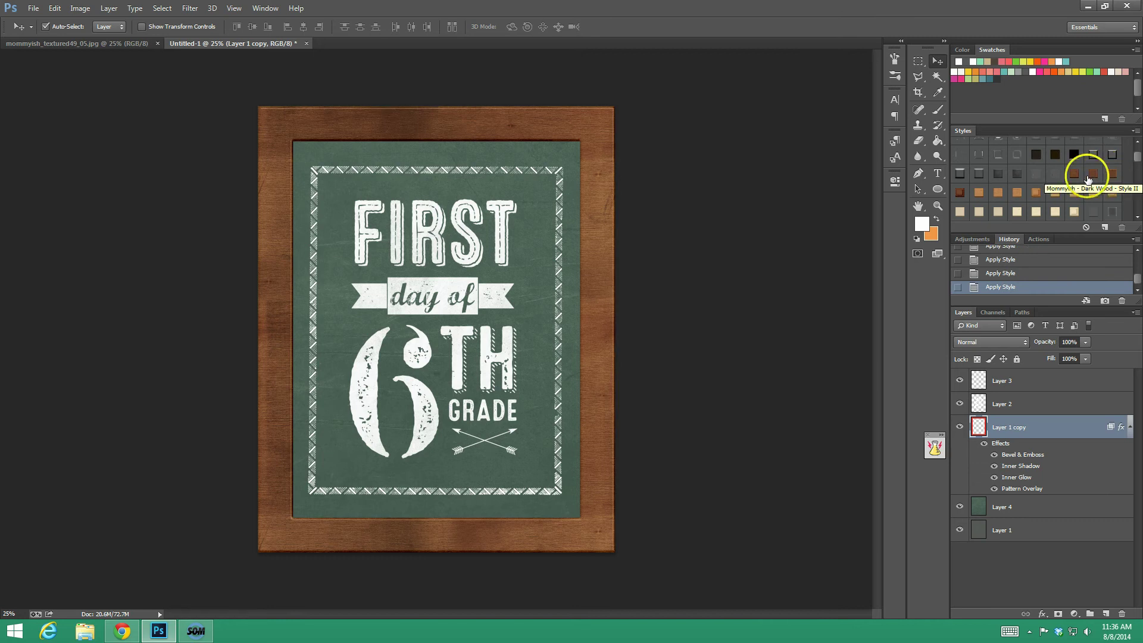
# - Try two lighter wood styles on the frame layer and clear its layer style
pyautogui.click(1110, 194)
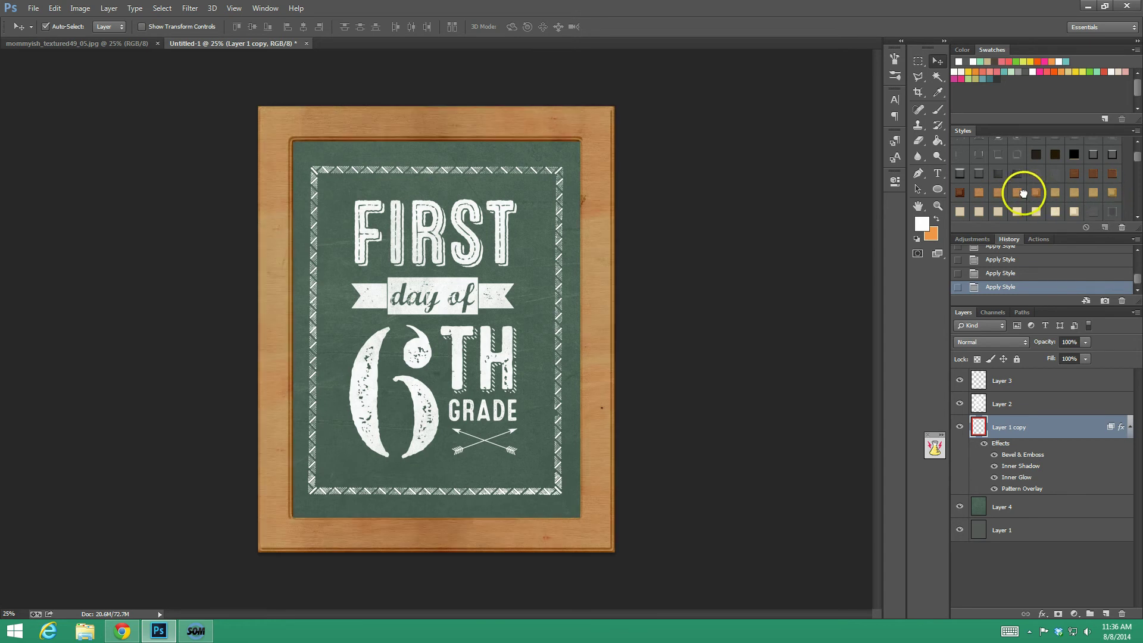
pyautogui.click(998, 192)
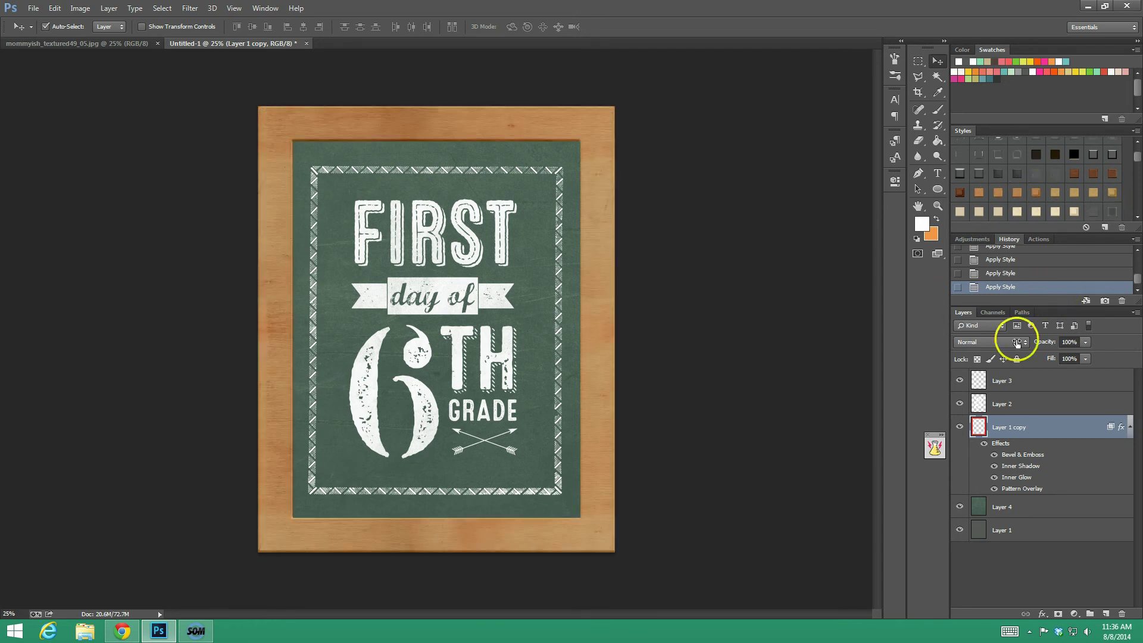
pyautogui.click(1085, 227)
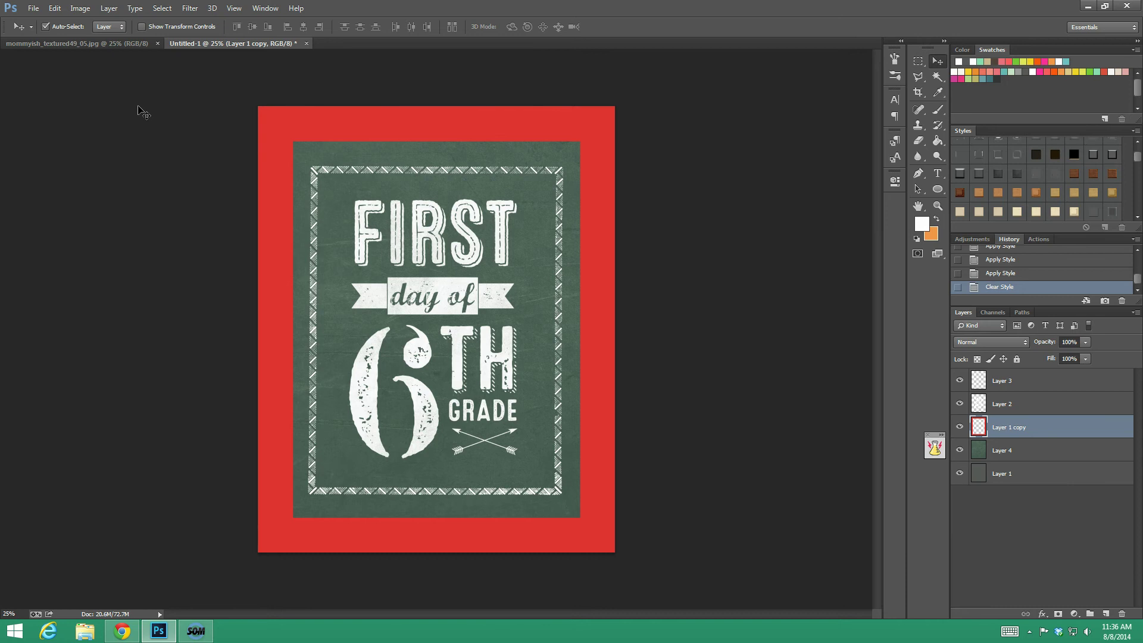
# - Open the wood texture image vp-wood-6.JPG
pyautogui.click(34, 8)
pyautogui.click(36, 8)
pyautogui.click(35, 9)
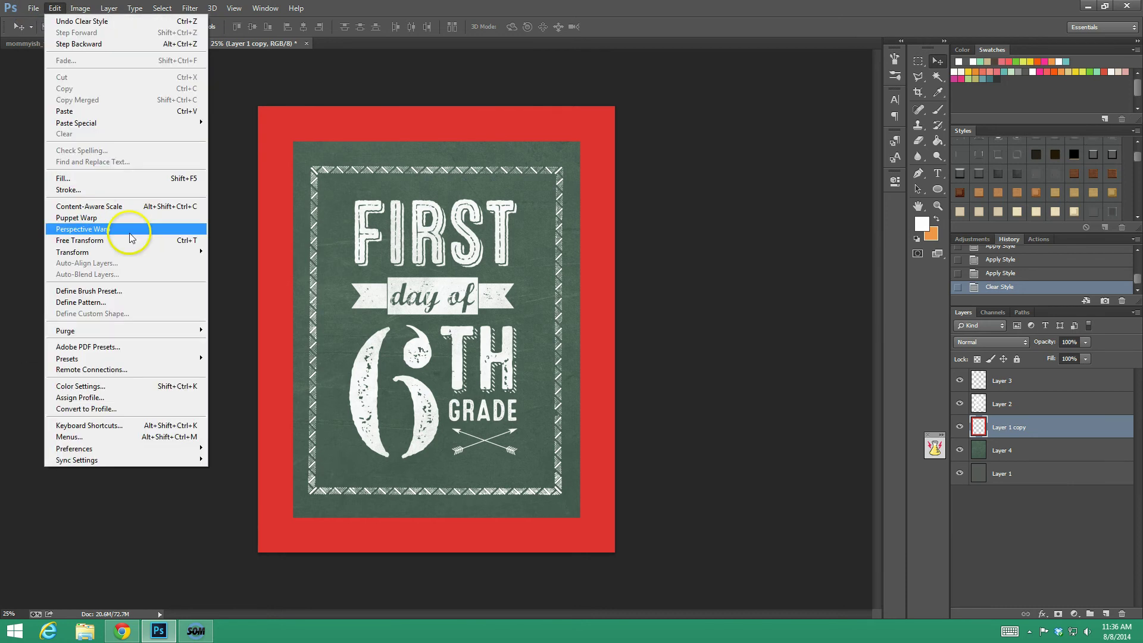
pyautogui.click(219, 109)
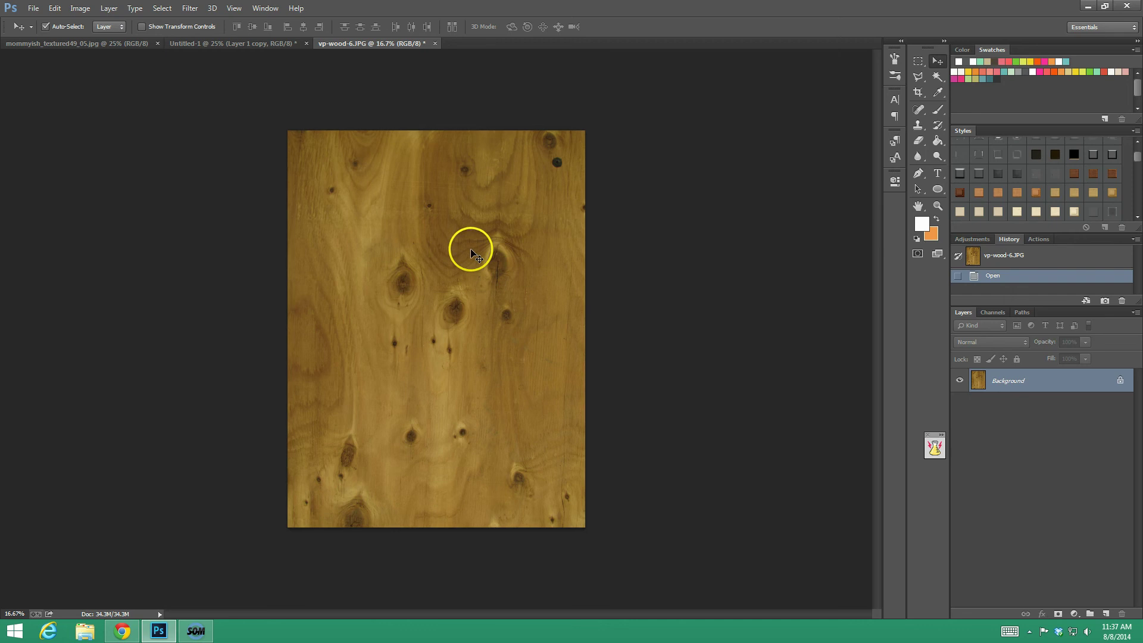
# - Copy a tall rectangular strip from the wood image's left side and paste it into the sign document above the frame layer
pyautogui.hotkey('ctrl', 'a')
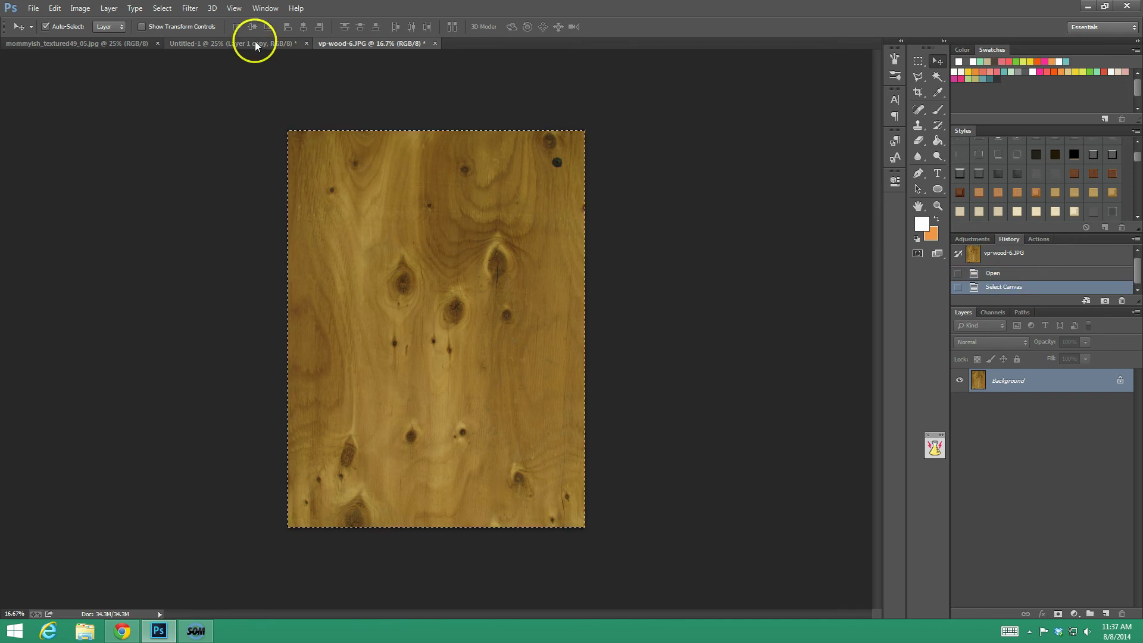
pyautogui.hotkey('ctrl', 'd')
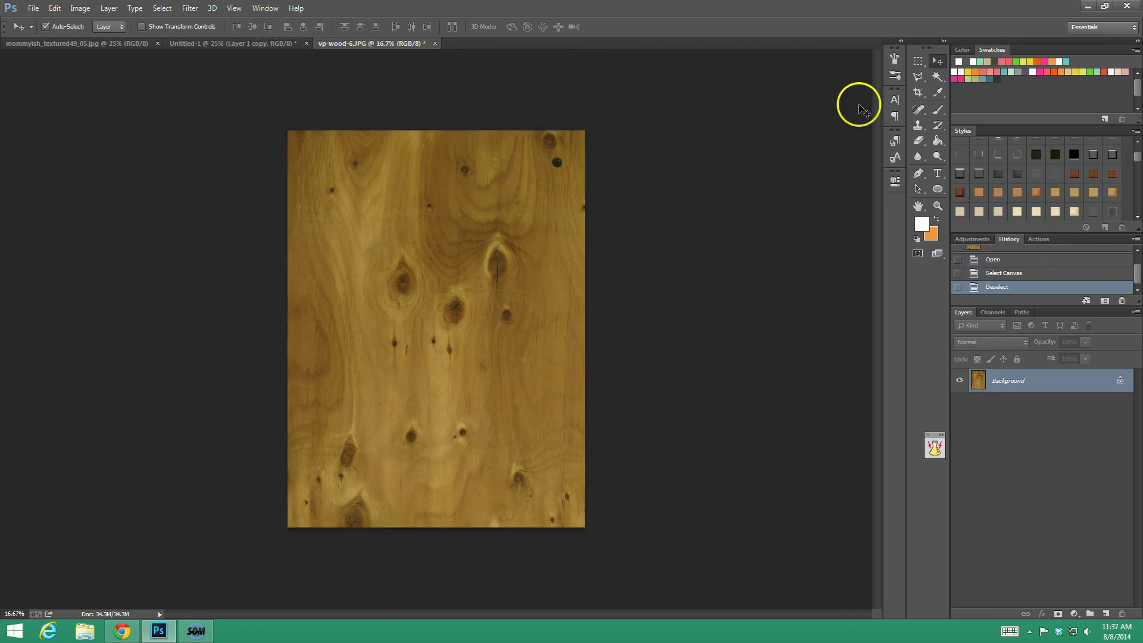
pyautogui.click(918, 60)
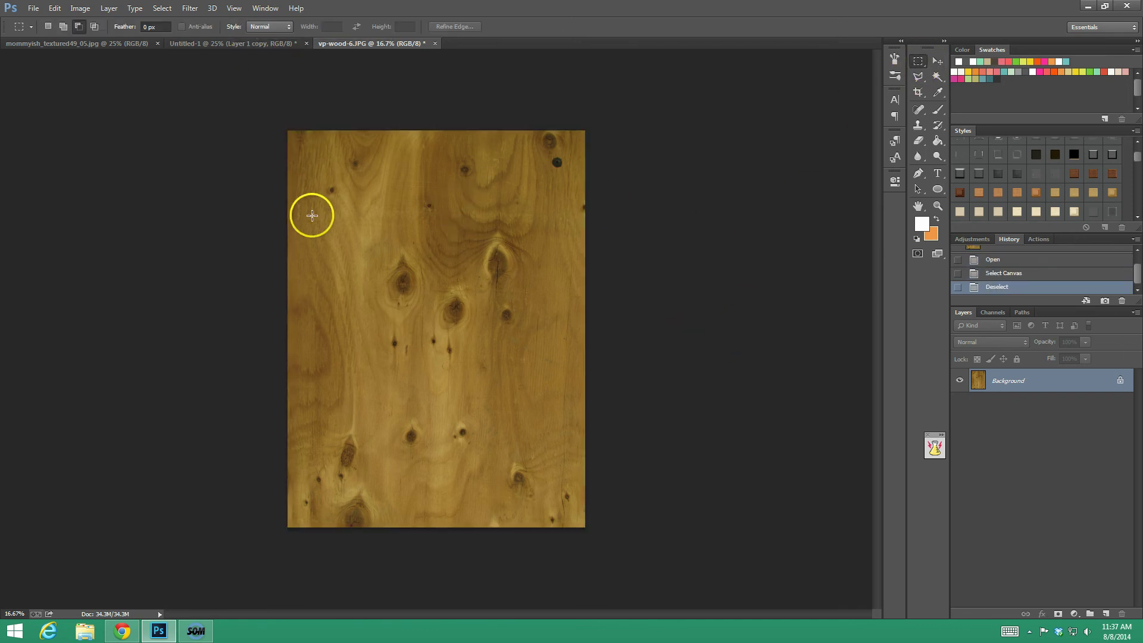
pyautogui.moveTo(295, 138); pyautogui.dragTo(361, 513)
pyautogui.click(248, 43)
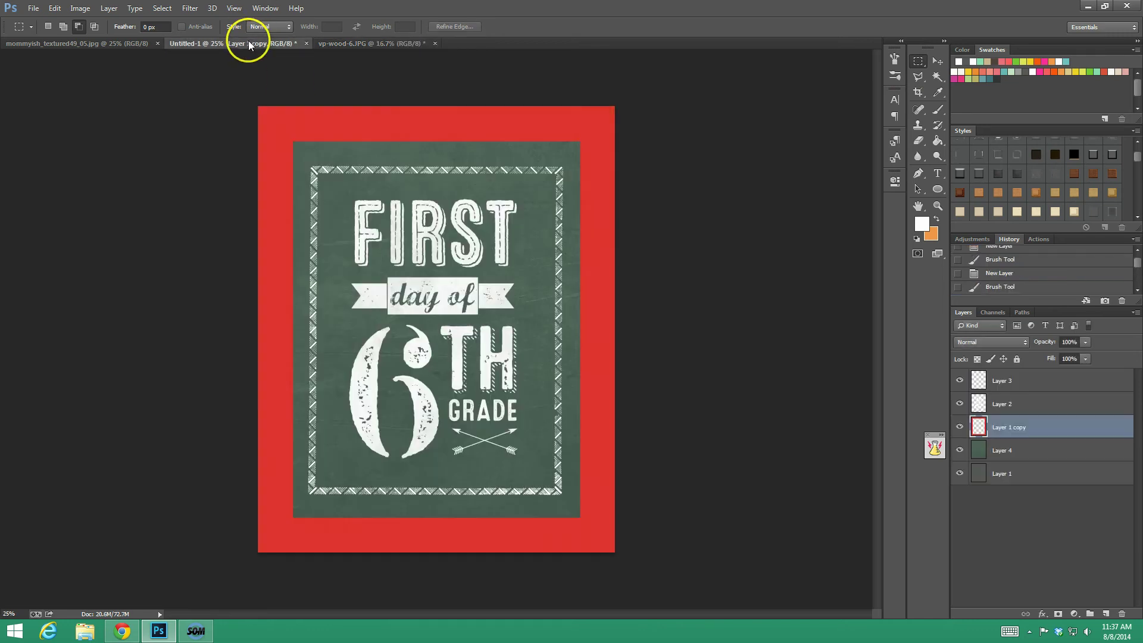
pyautogui.hotkey('ctrl', 'v')
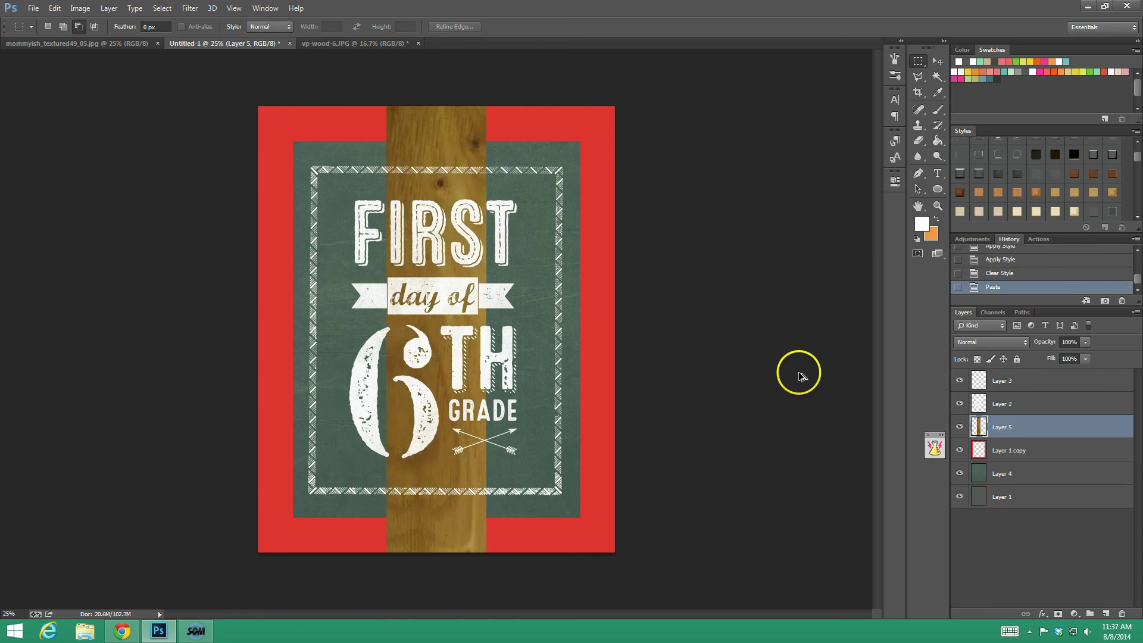
# - Clip the wood strip to the red frame layer and scale it to about 76% over the frame's left side
pyautogui.hotkey('ctrl', 'alt', 'g')
pyautogui.hotkey('ctrl', 't')
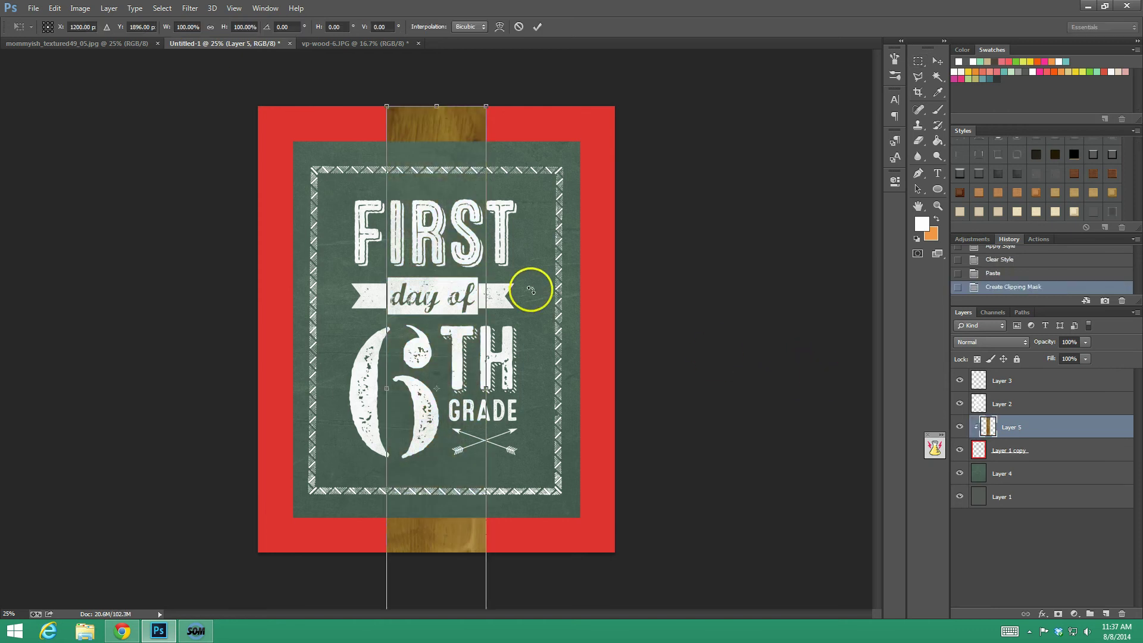
pyautogui.moveTo(462, 173); pyautogui.dragTo(265, 133)
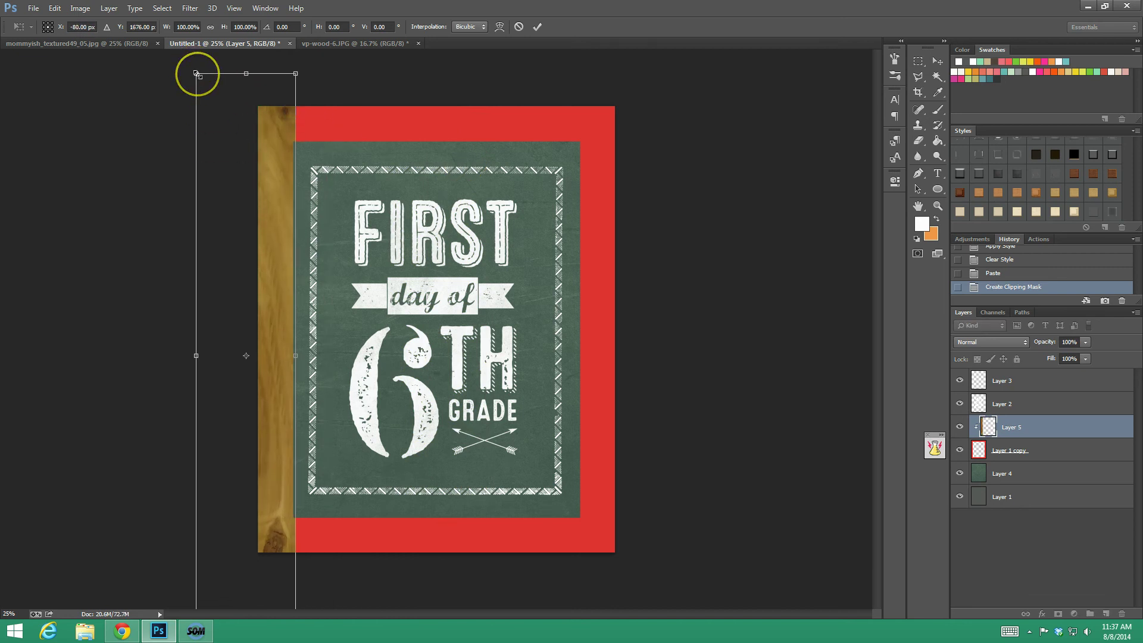
pyautogui.moveTo(196, 73); pyautogui.dragTo(253, 394)
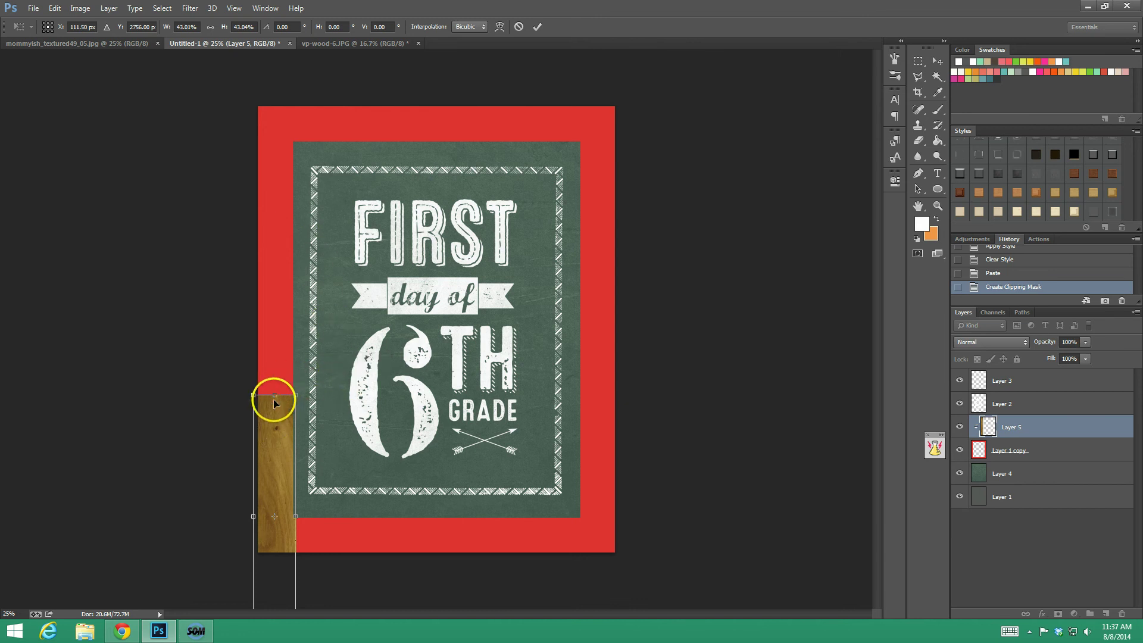
pyautogui.moveTo(274, 403)
pyautogui.mouseDown()
pyautogui.moveTo(266, 113)
pyautogui.moveTo(275, 59)
pyautogui.mouseUp()
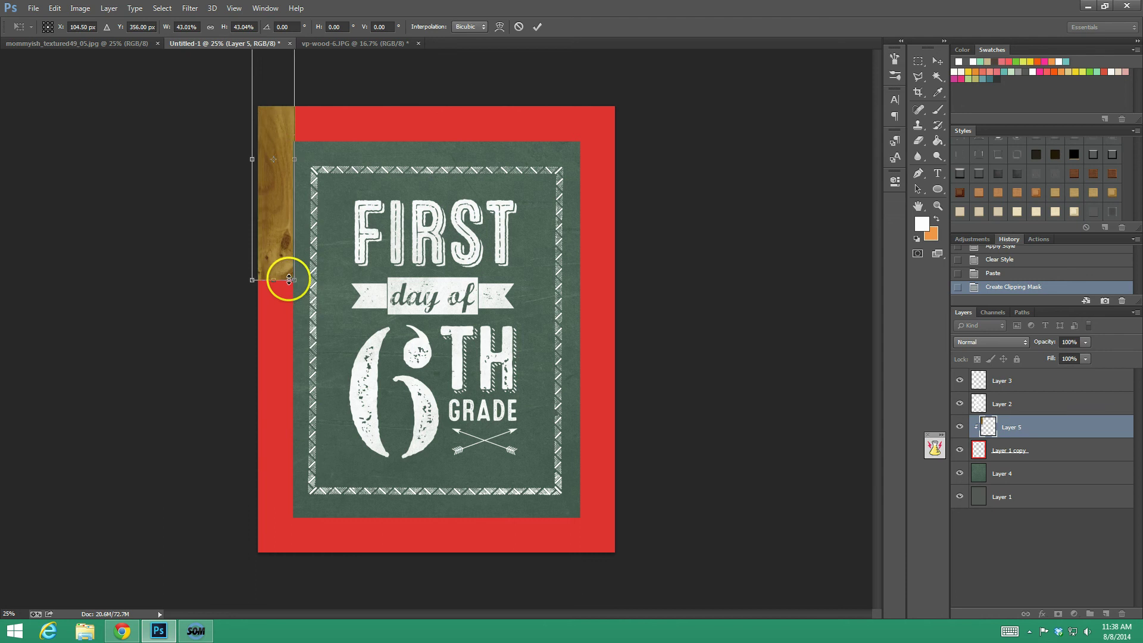
pyautogui.moveTo(293, 279); pyautogui.dragTo(328, 469)
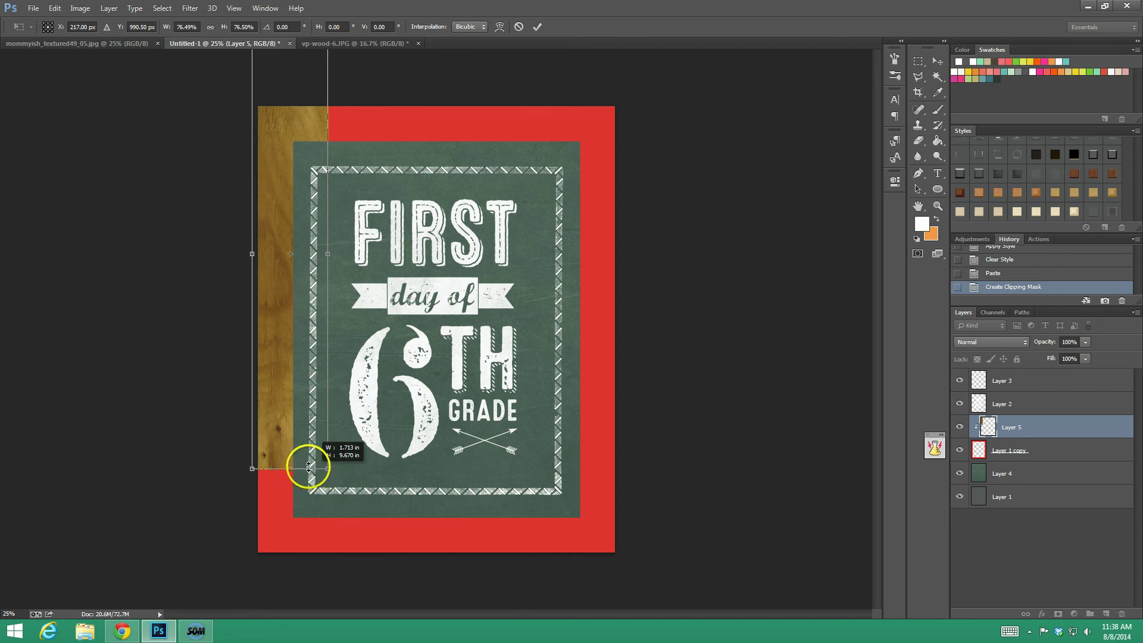
# - Enlarge the wood strip to about 80% to span the frame's full height, apply the transformation and shift the strip slightly left
pyautogui.moveTo(286, 189); pyautogui.dragTo(284, 163)
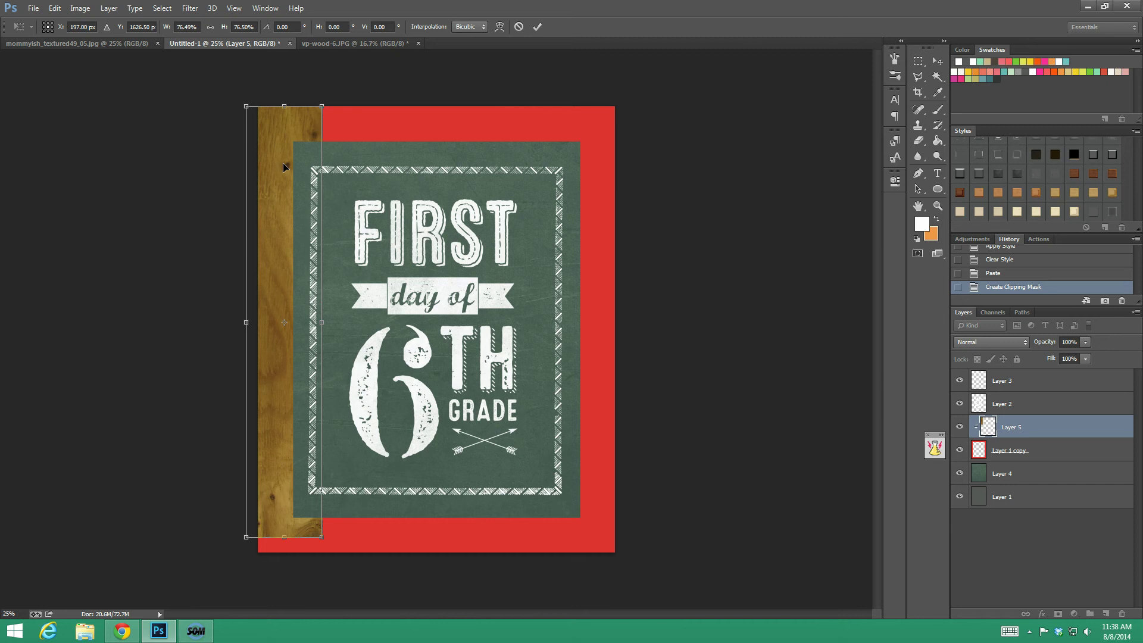
pyautogui.moveTo(280, 224); pyautogui.dragTo(315, 520)
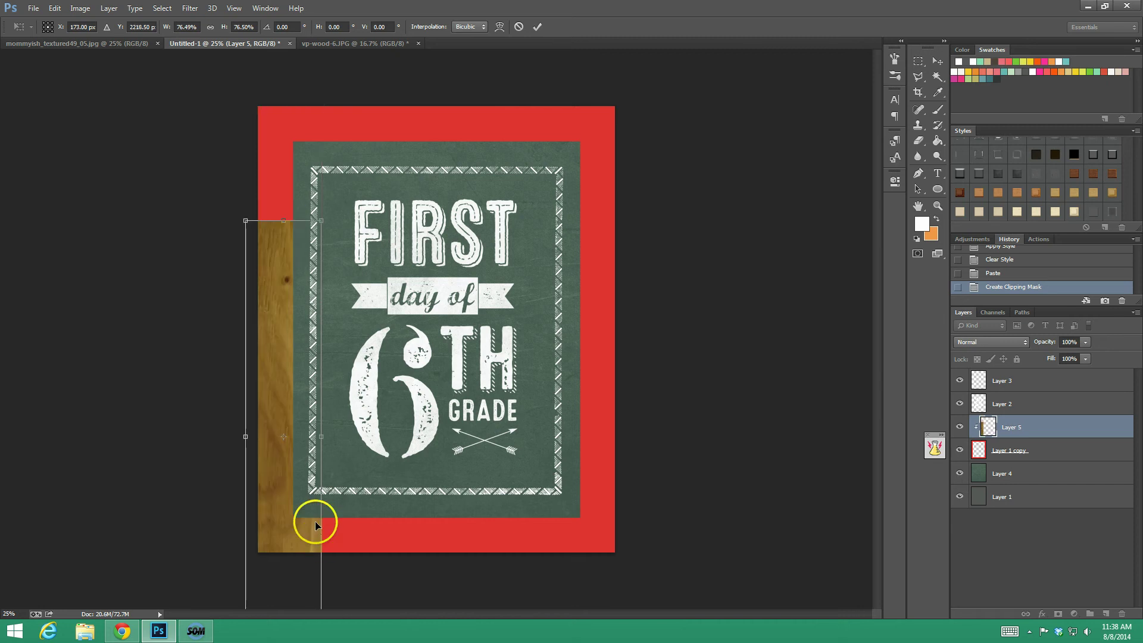
pyautogui.moveTo(283, 266); pyautogui.dragTo(285, 152)
pyautogui.moveTo(325, 535); pyautogui.dragTo(332, 555)
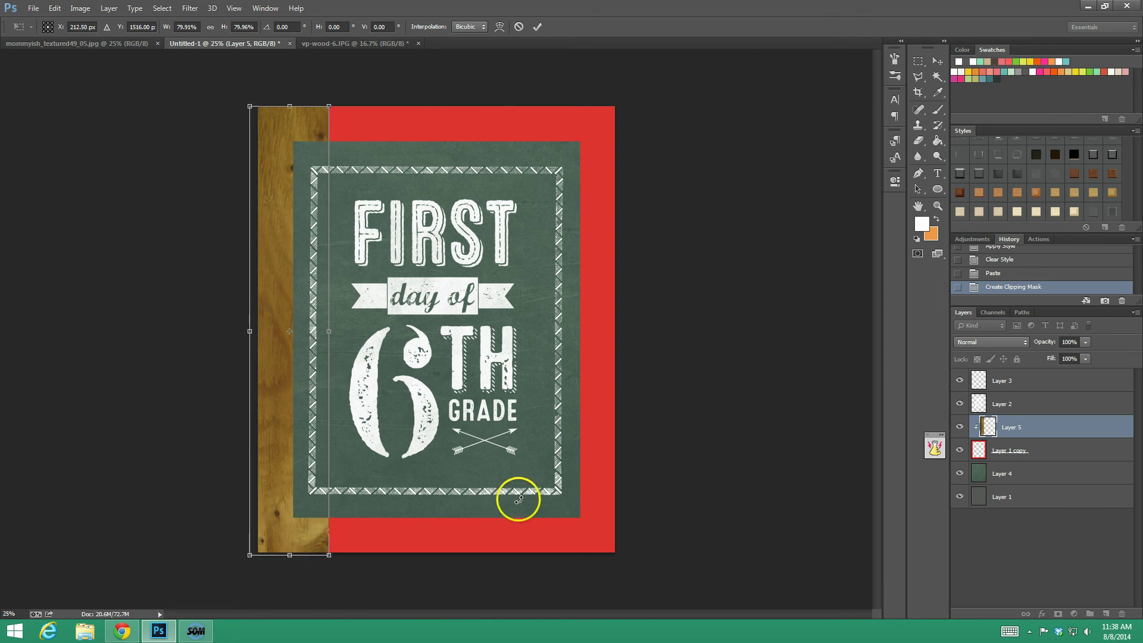
pyautogui.click(937, 61)
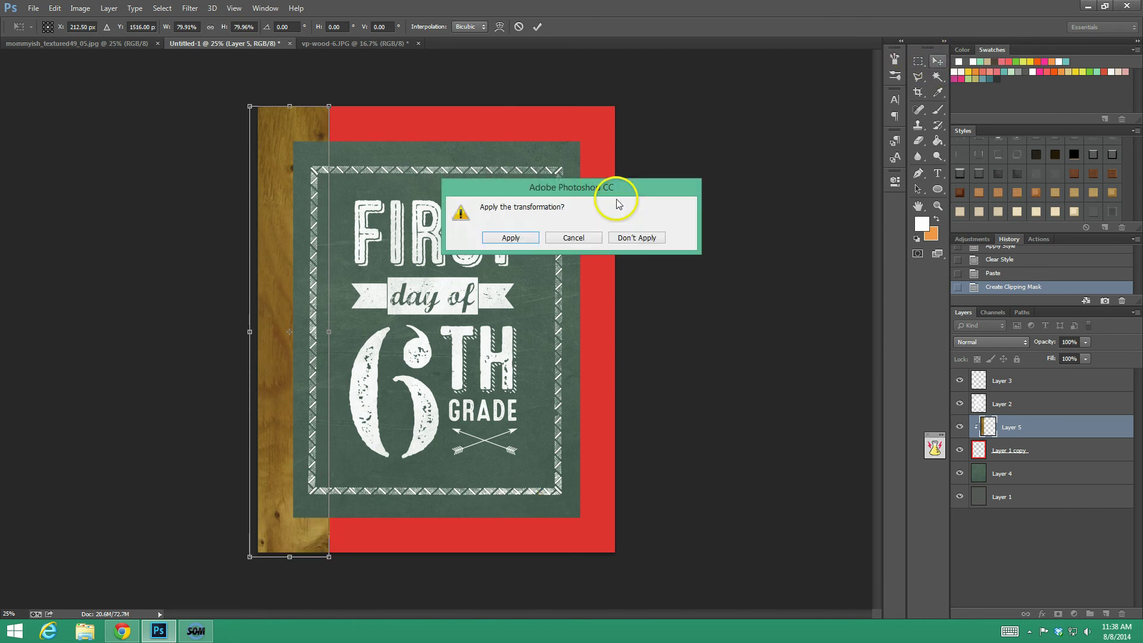
pyautogui.click(508, 237)
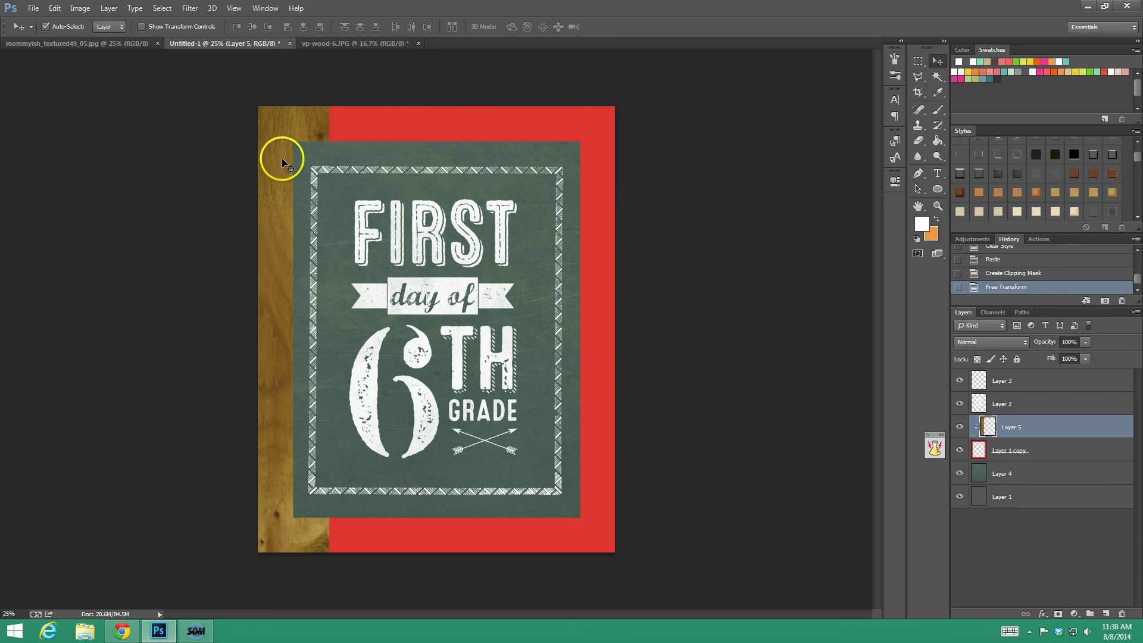
pyautogui.moveTo(281, 157); pyautogui.dragTo(255, 158)
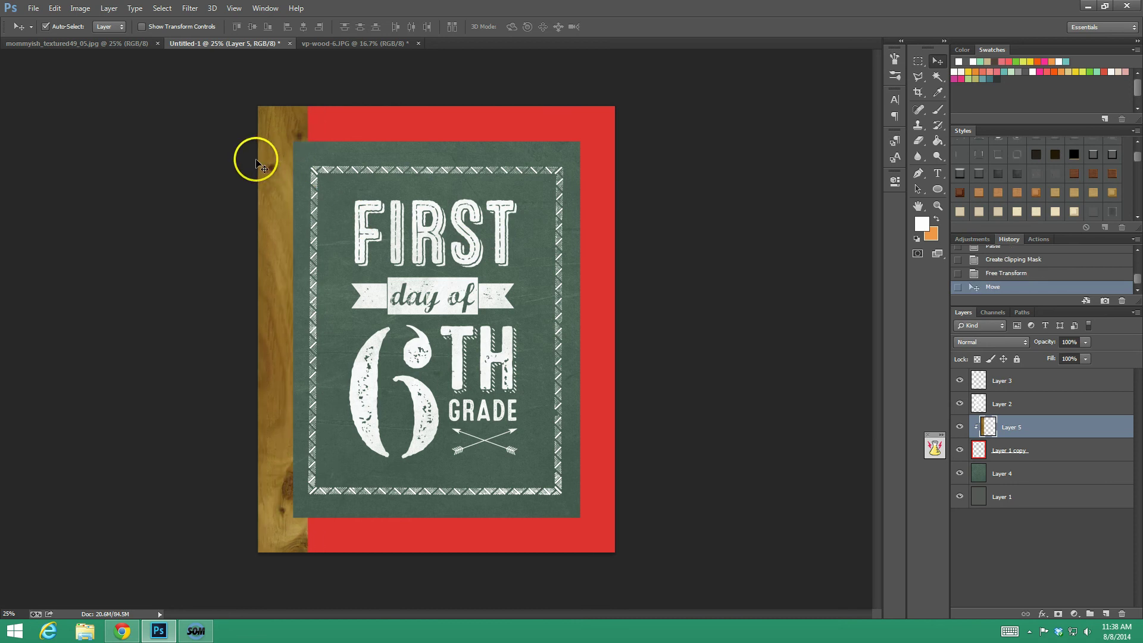
# - Copy a strip about 2.7 × 20.5 in from the right side of vp-wood-6.JPG and paste it into the sign document
pyautogui.click(321, 44)
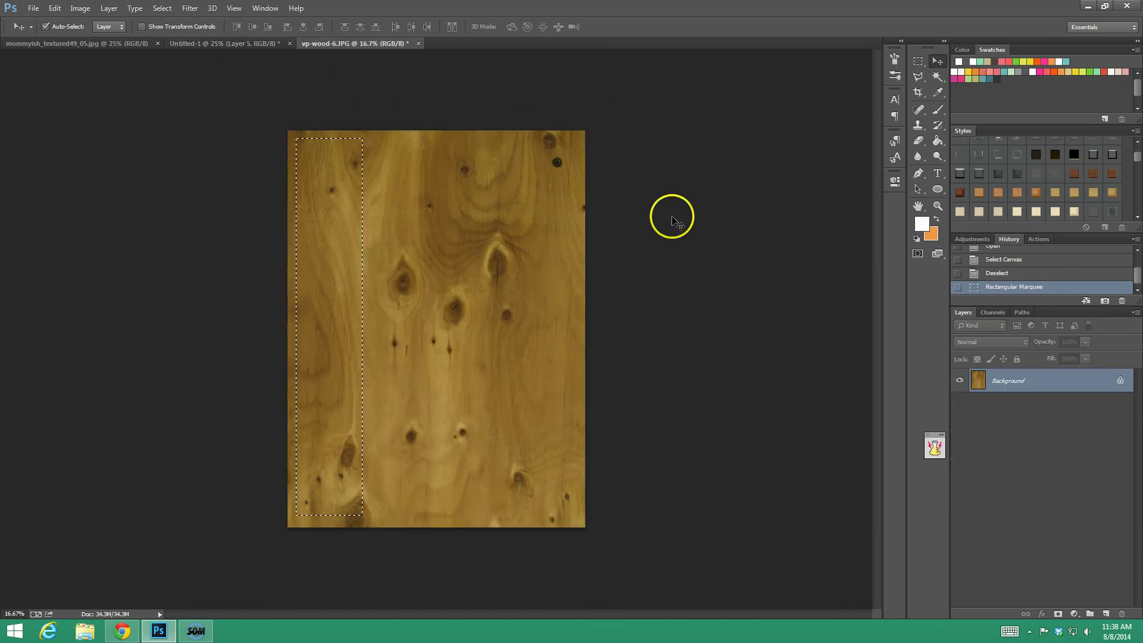
pyautogui.hotkey('ctrl', 'd')
pyautogui.click(918, 61)
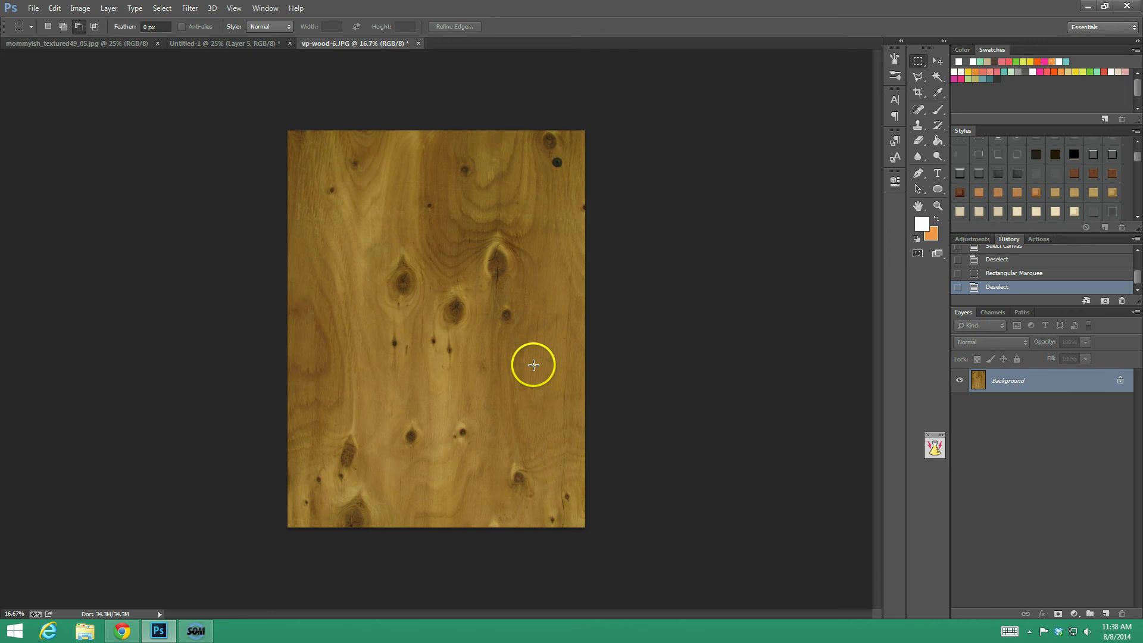
pyautogui.moveTo(571, 509); pyautogui.dragTo(526, 143)
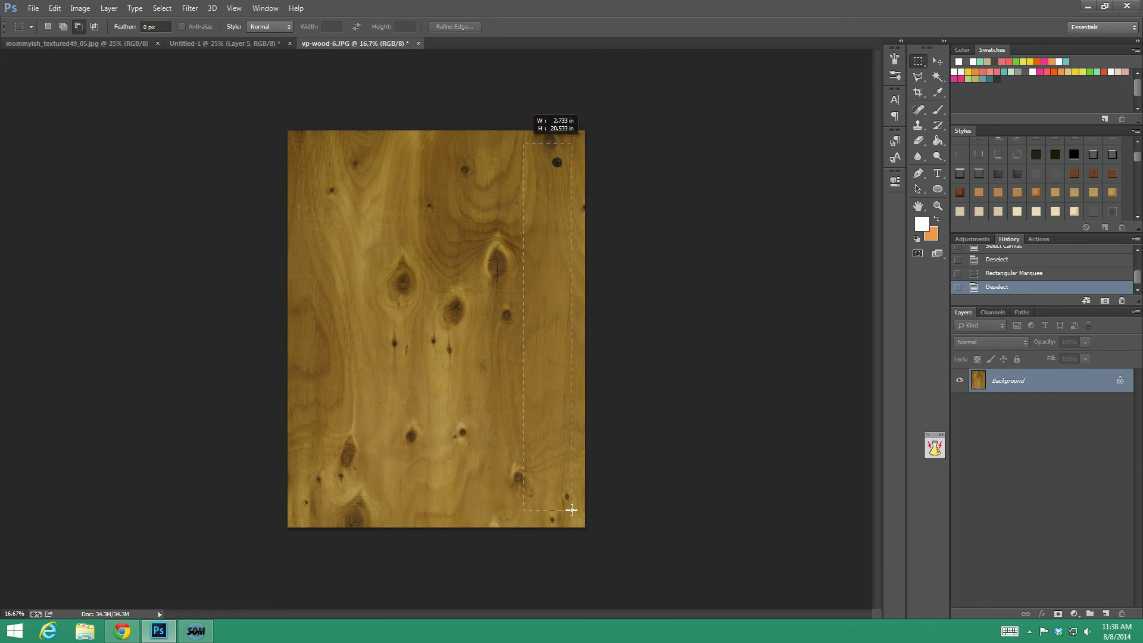
pyautogui.moveTo(571, 509); pyautogui.dragTo(572, 509)
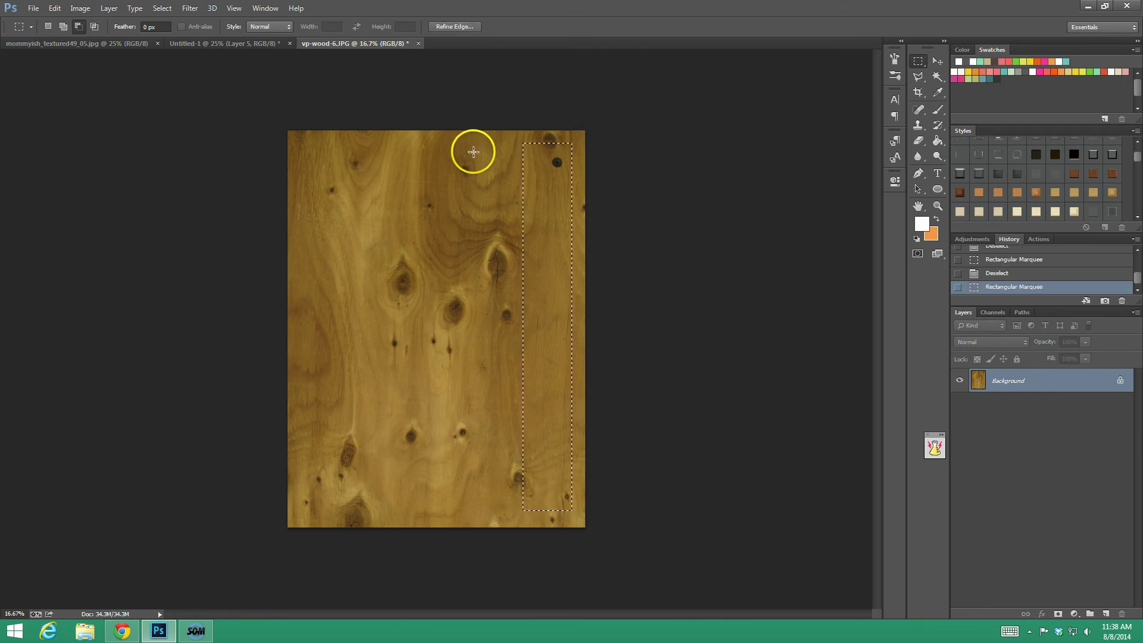
pyautogui.click(221, 44)
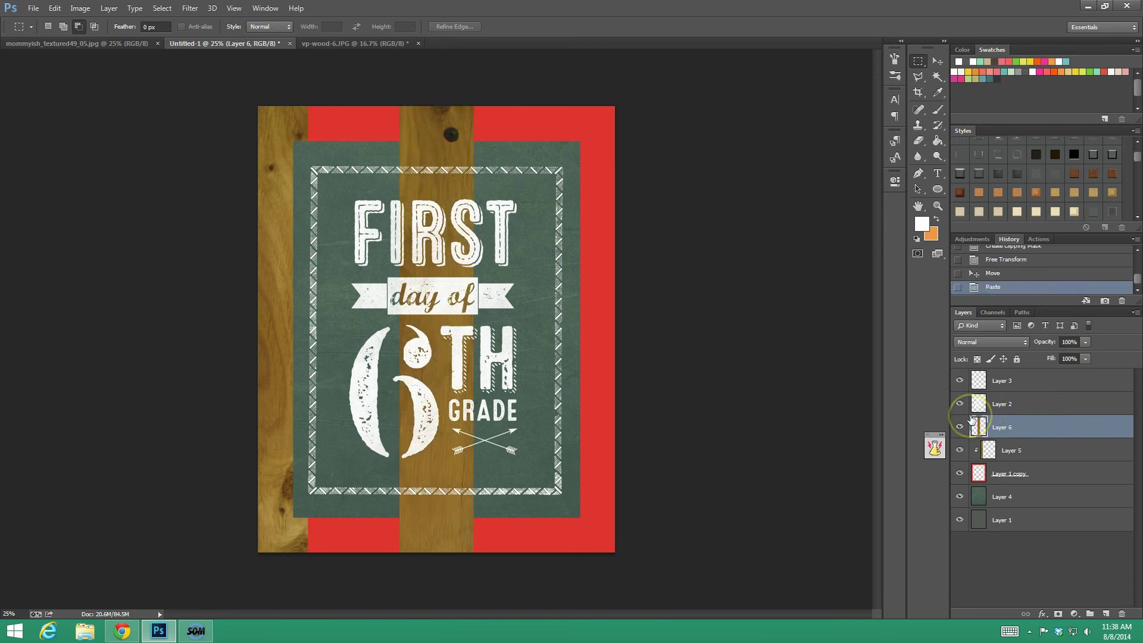
# - Clip the second wood strip to the frame layer, scale it to about 84% over the frame's right side and apply the transformation
pyautogui.hotkey('ctrl', 't')
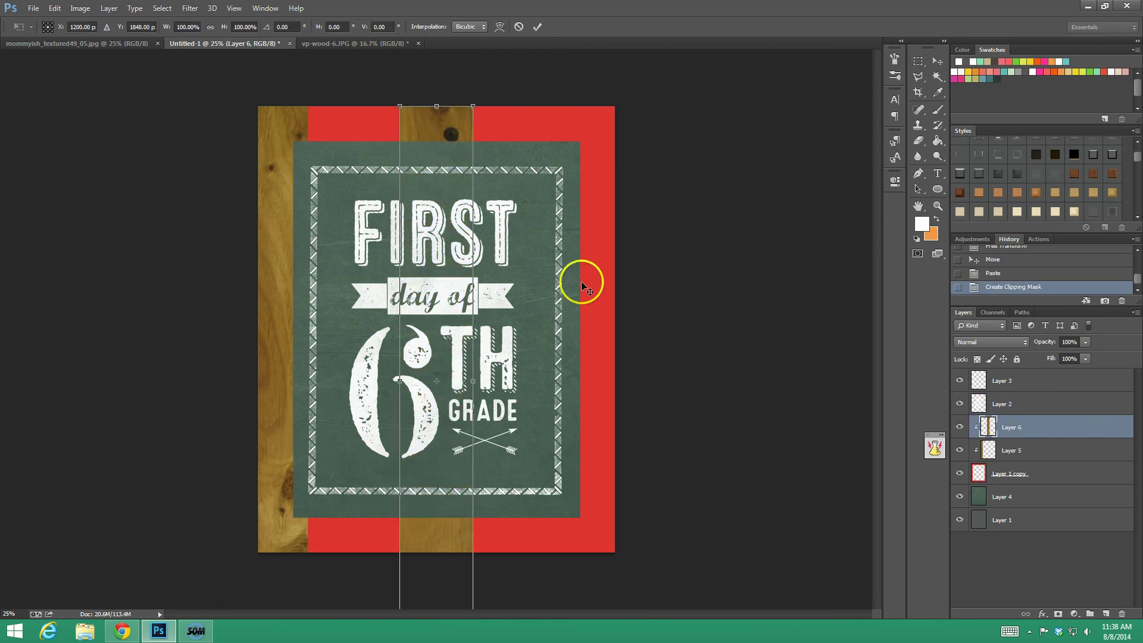
pyautogui.moveTo(423, 137); pyautogui.dragTo(554, 137)
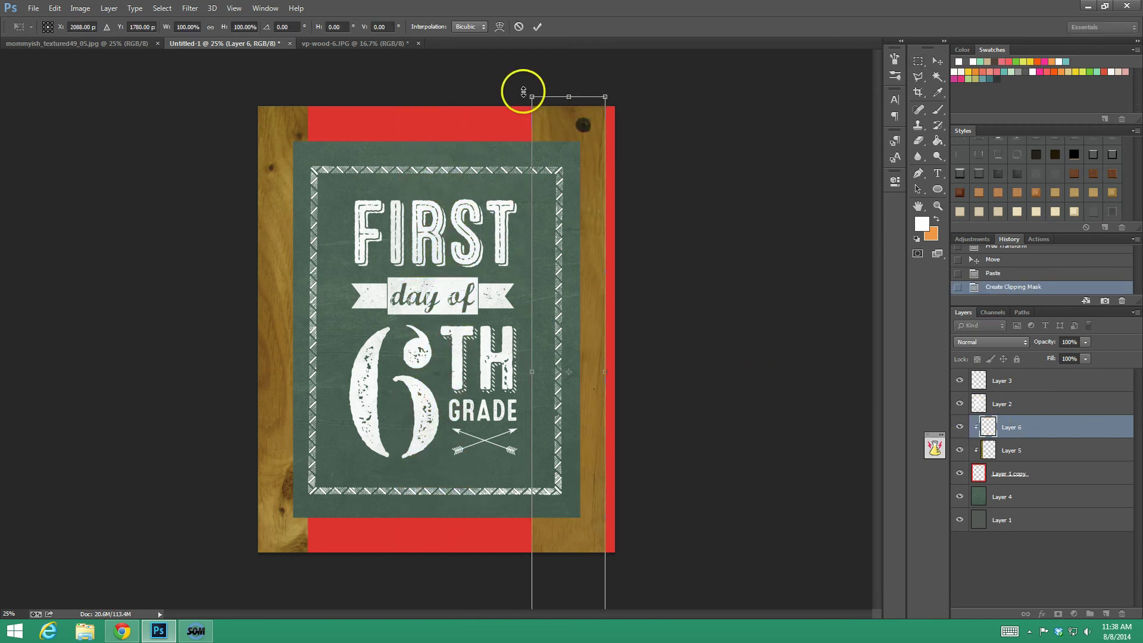
pyautogui.moveTo(532, 97); pyautogui.dragTo(586, 255)
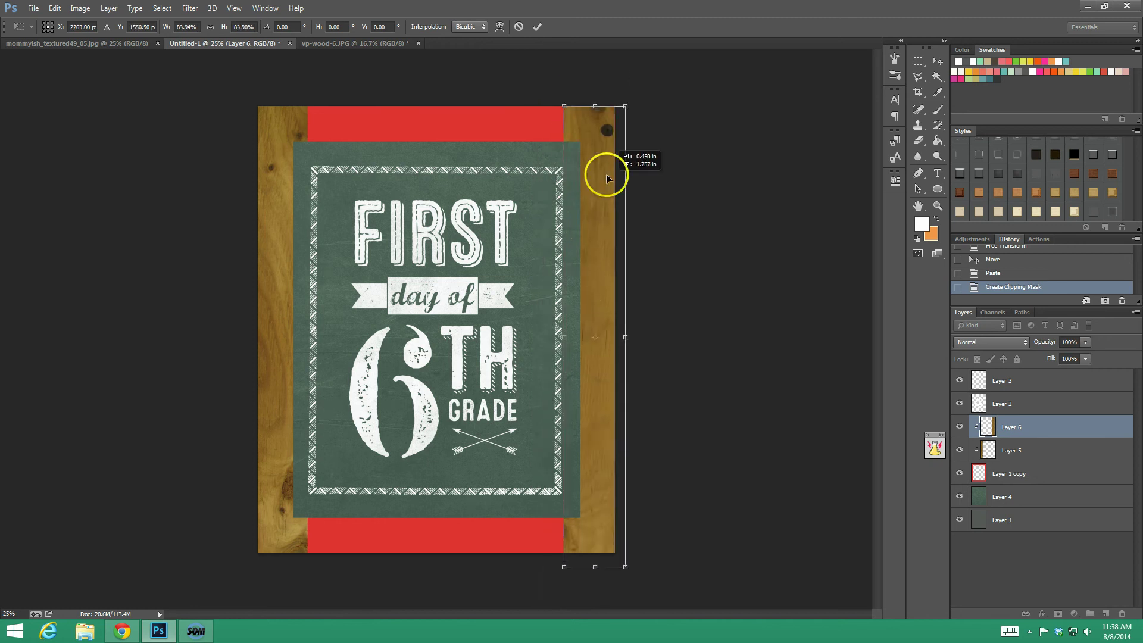
pyautogui.click(937, 65)
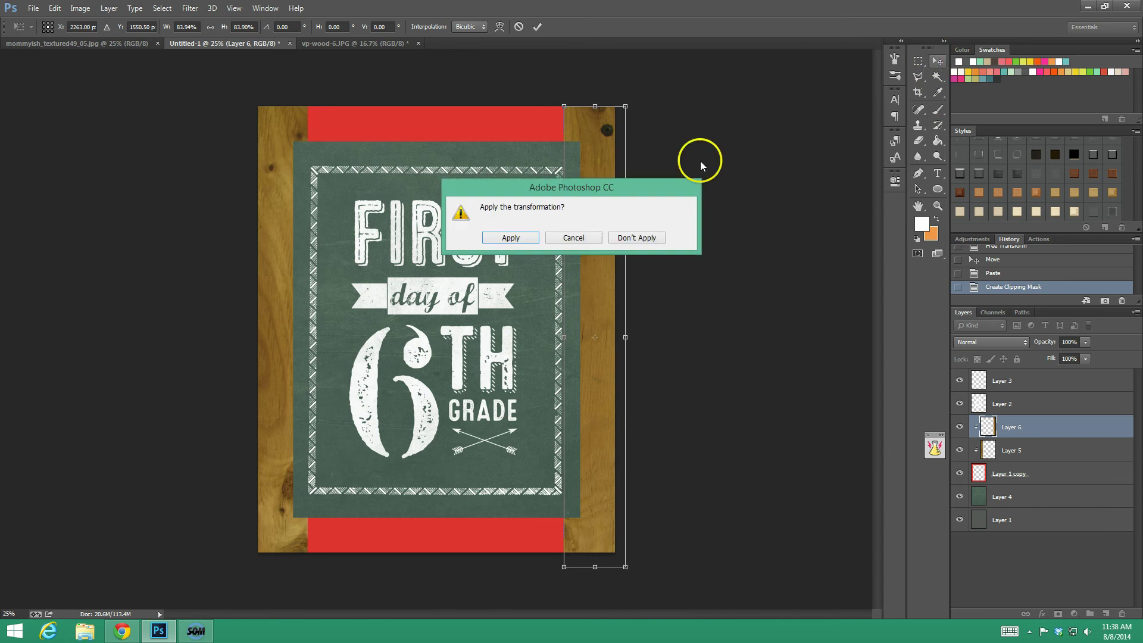
pyautogui.click(503, 232)
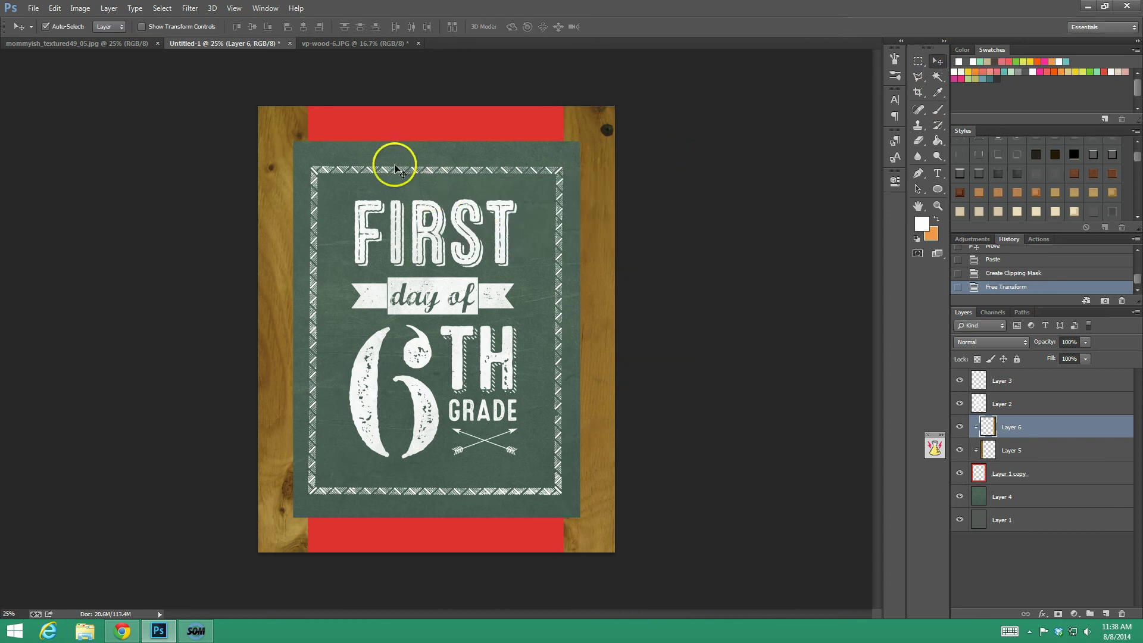
# - Copy a tall strip from the left-centre area of vp-wood-6.JPG and paste it into the sign document
pyautogui.click(316, 43)
pyautogui.hotkey('ctrl', 'd')
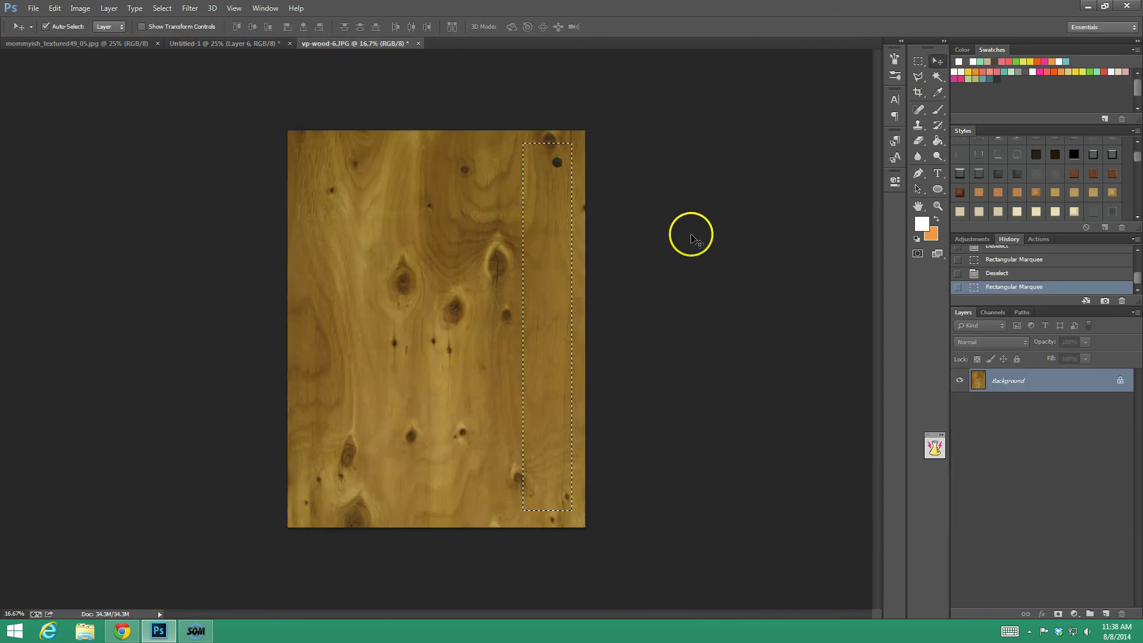
pyautogui.click(918, 61)
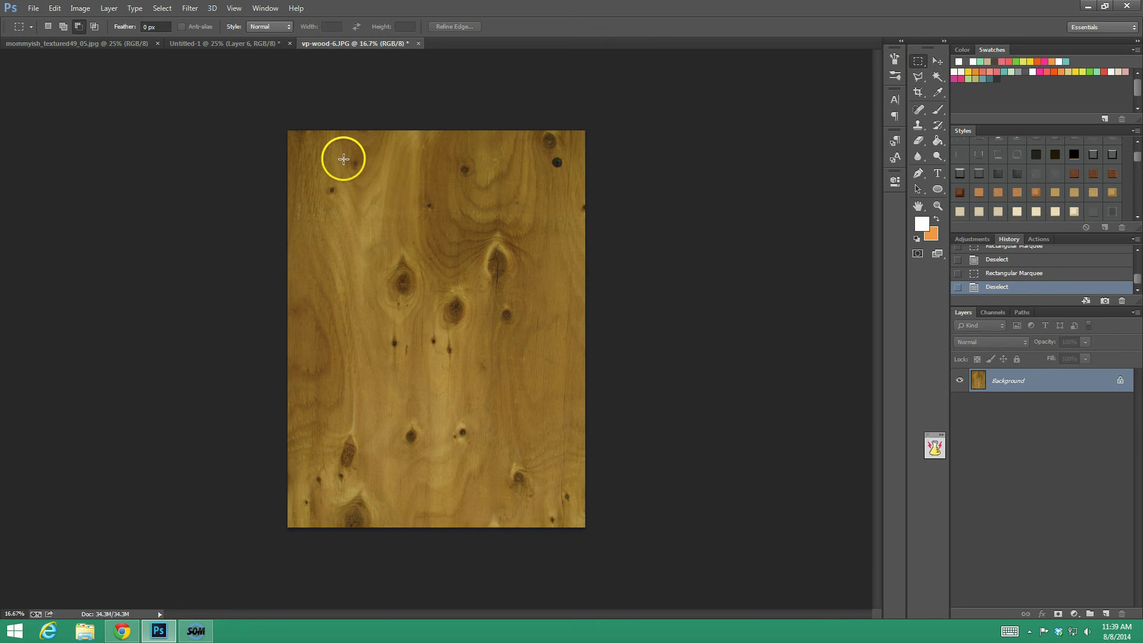
pyautogui.moveTo(353, 158); pyautogui.dragTo(503, 201)
pyautogui.click(501, 202)
pyautogui.moveTo(362, 153); pyautogui.dragTo(415, 464)
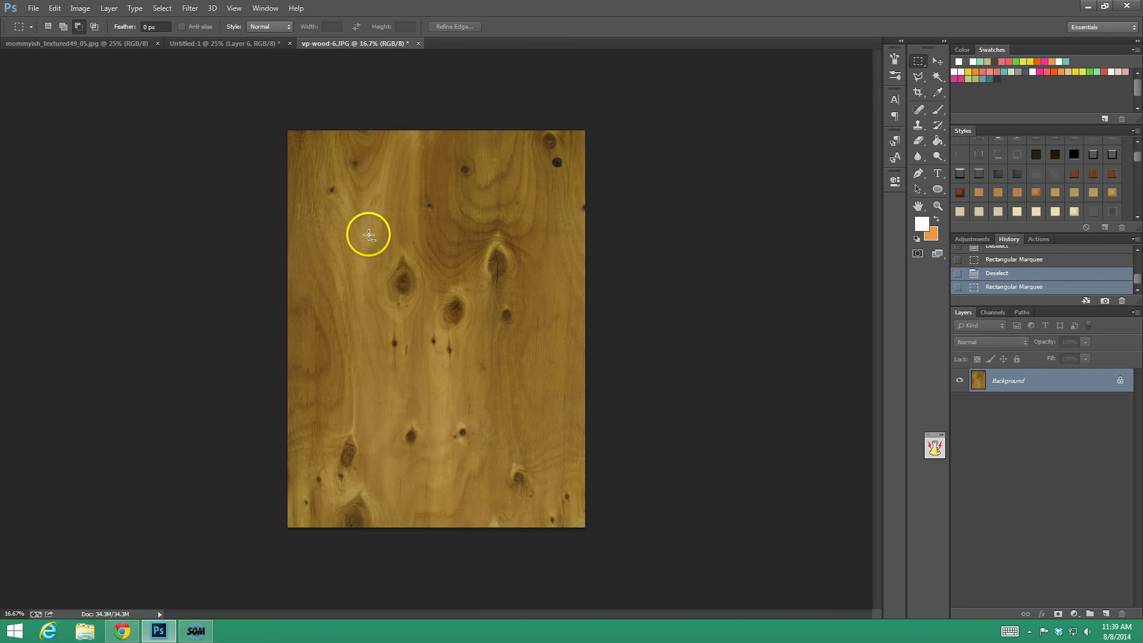
pyautogui.click(236, 49)
pyautogui.hotkey('ctrl', 'v')
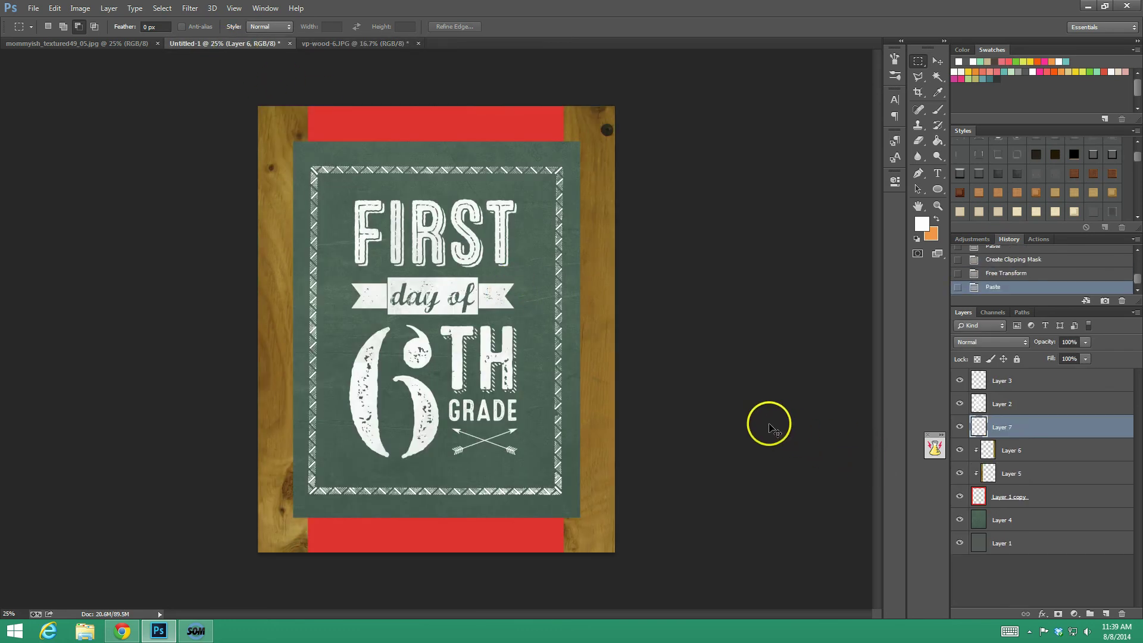
# - Rotate the pasted wood strip 90° to lie horizontally and scale it proportionally to 80%
pyautogui.hotkey('ctrl', 't')
pyautogui.moveTo(709, 123); pyautogui.dragTo(630, 567)
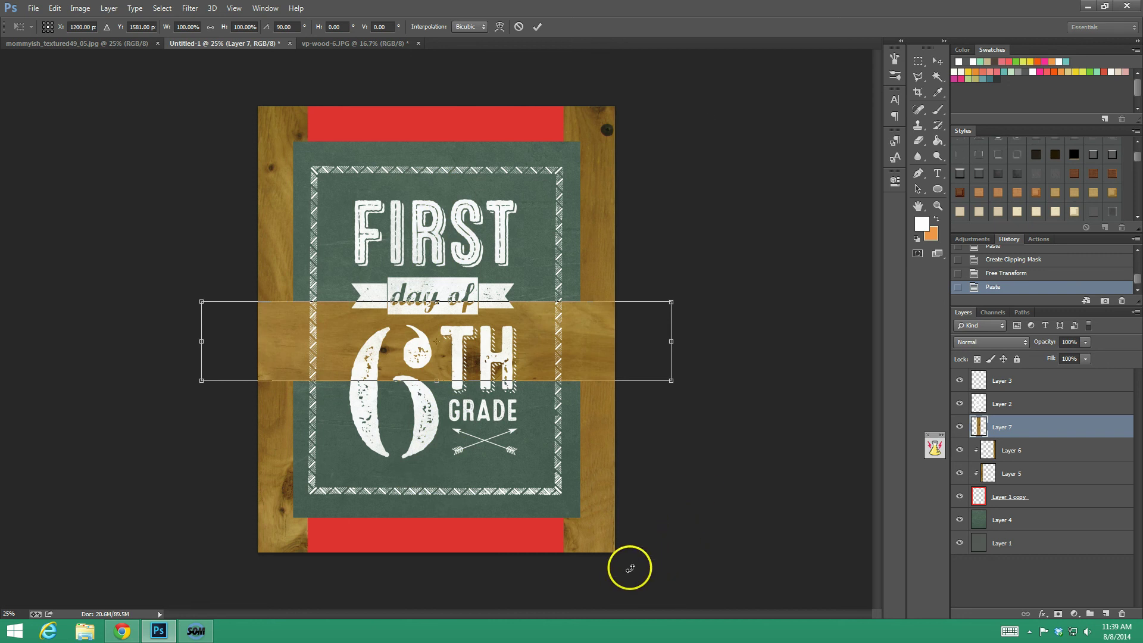
pyautogui.moveTo(671, 381); pyautogui.dragTo(618, 349)
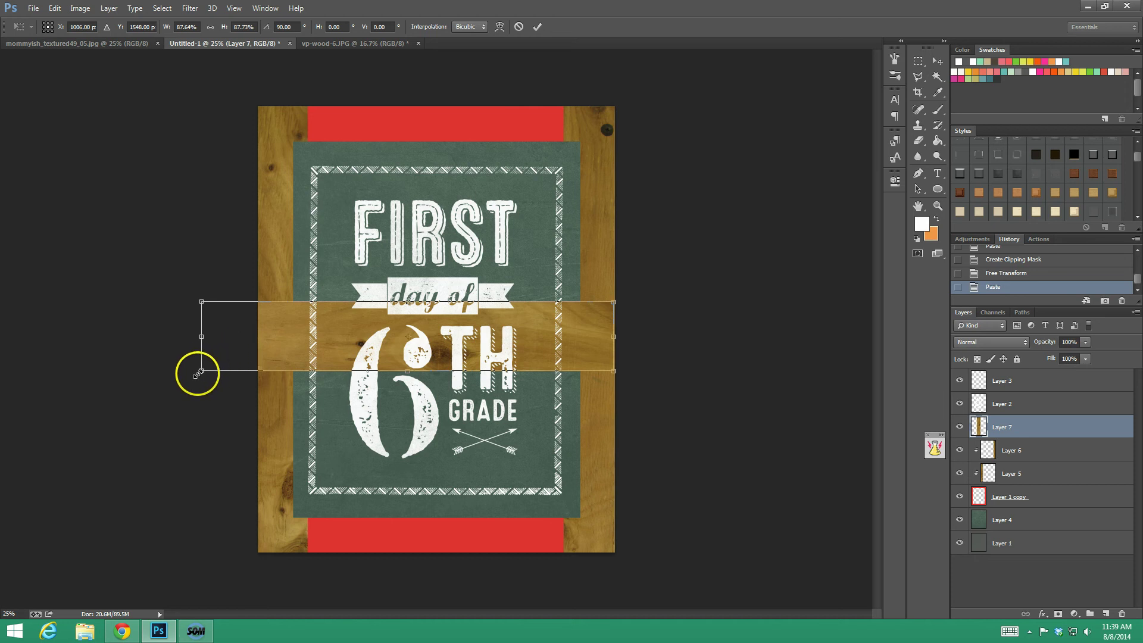
pyautogui.moveTo(199, 373); pyautogui.dragTo(198, 374)
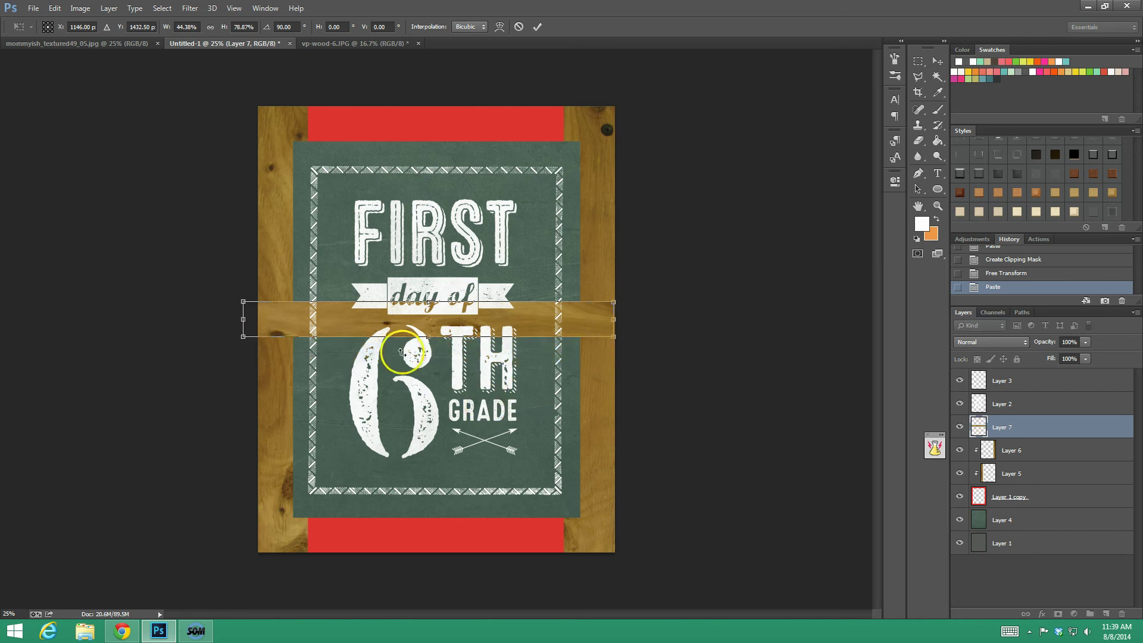
pyautogui.click(209, 26)
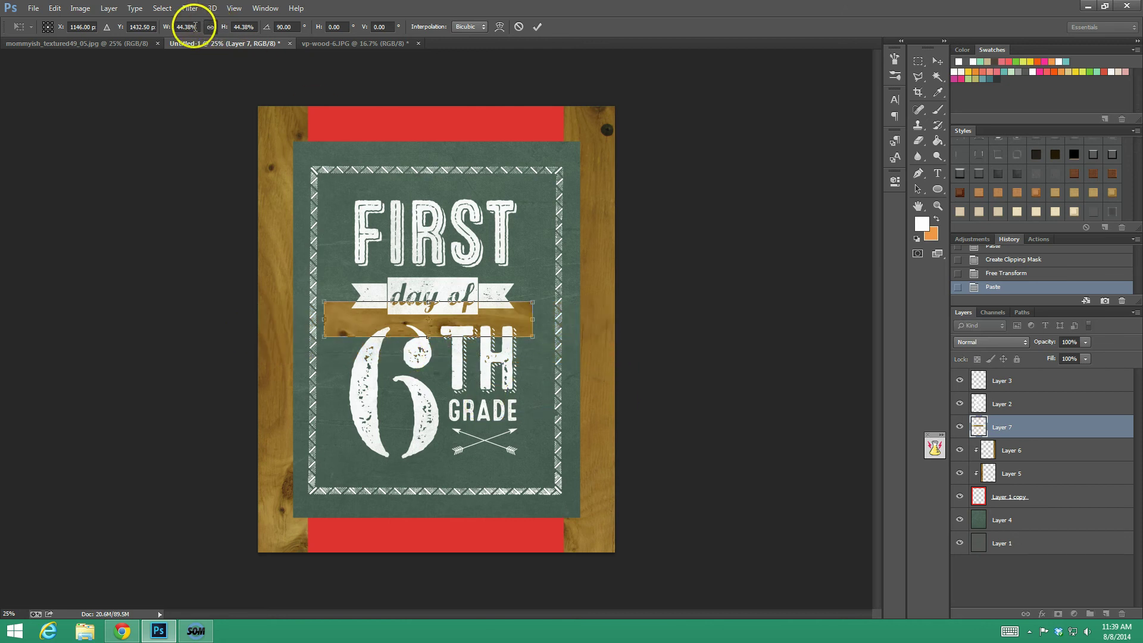
pyautogui.doubleClick(197, 26)
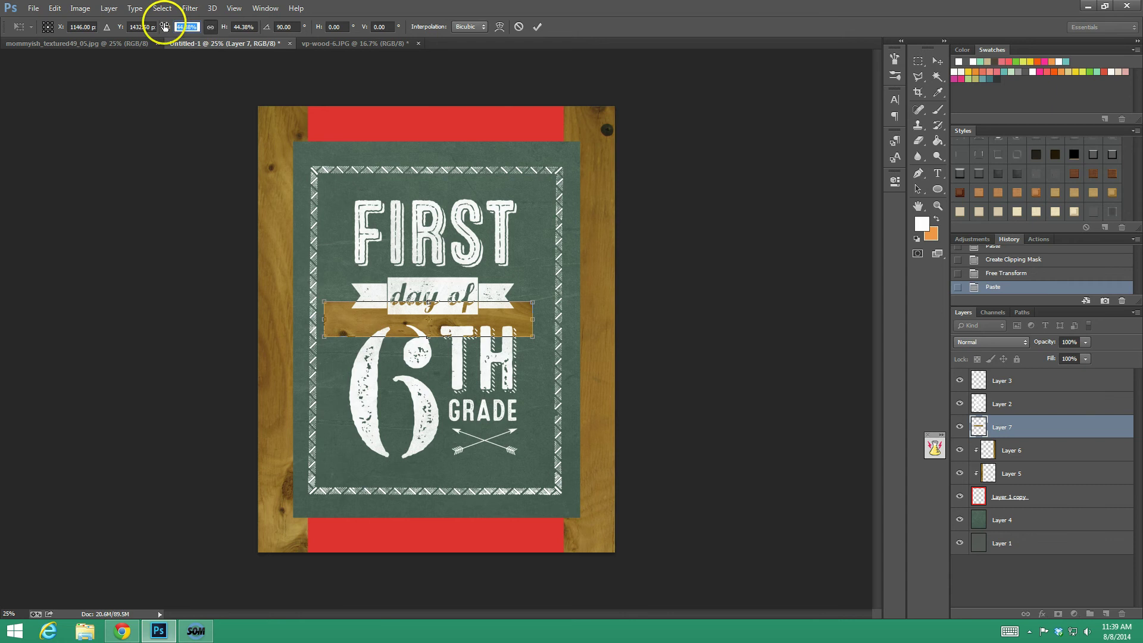
pyautogui.write('80')
pyautogui.press('Return')
# - Move the horizontal strip over the frame's top side with its right end at the canvas edge, and apply the transformation
pyautogui.moveTo(592, 311); pyautogui.dragTo(589, 114)
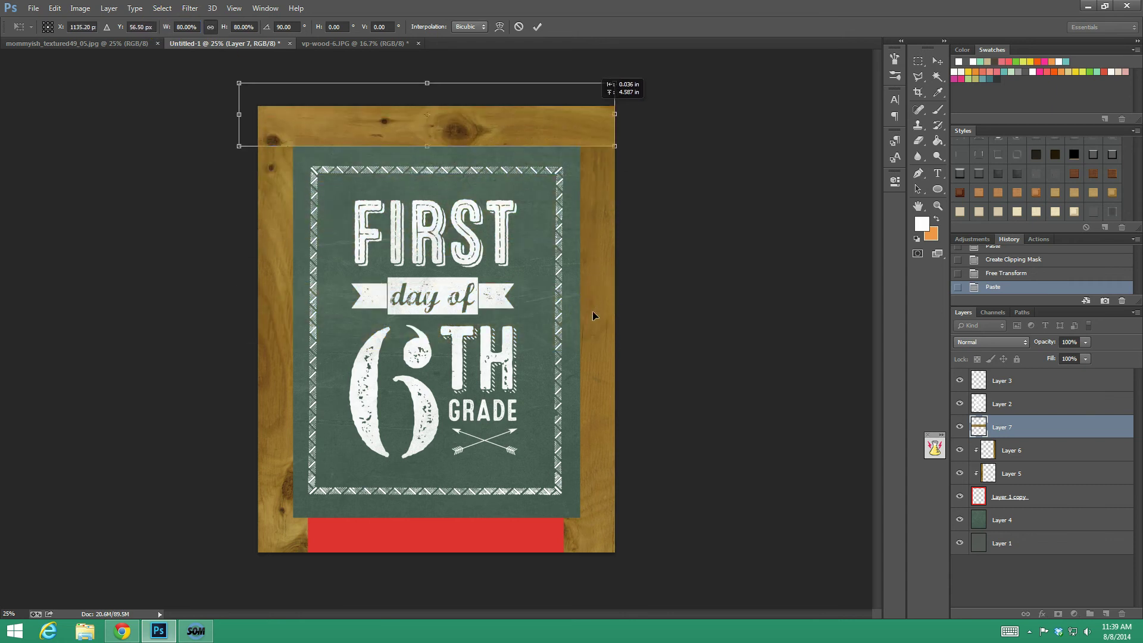
pyautogui.click(938, 61)
pyautogui.click(510, 237)
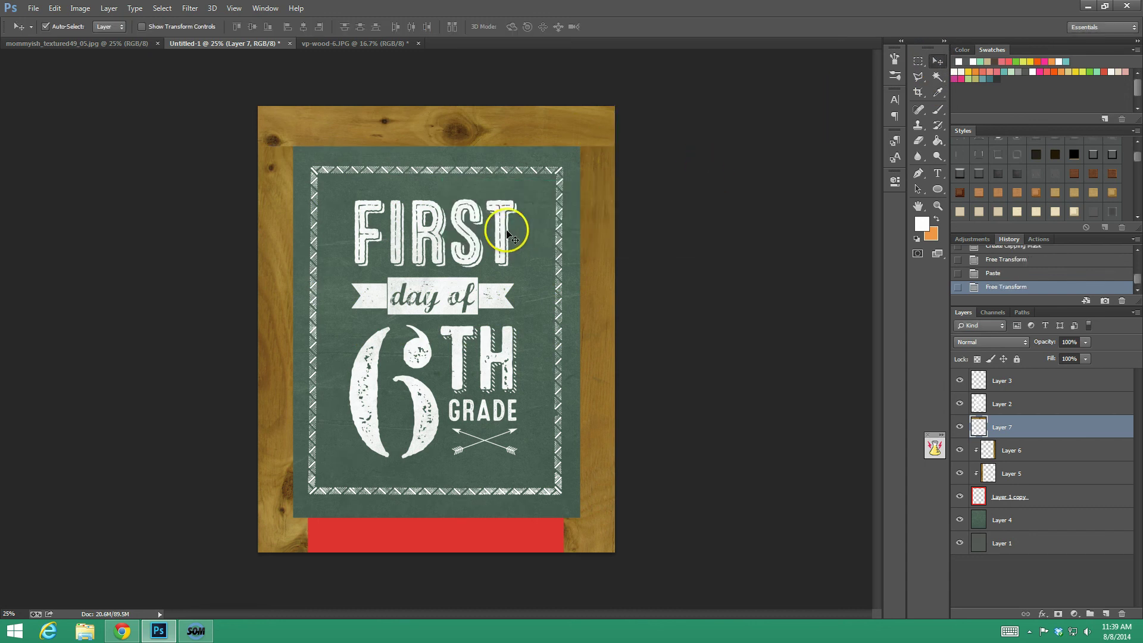
# - Clear the old selection in vp-wood-6.JPG and copy another tall wood strip for the frame's bottom side
pyautogui.click(310, 43)
pyautogui.hotkey('ctrl', 'd')
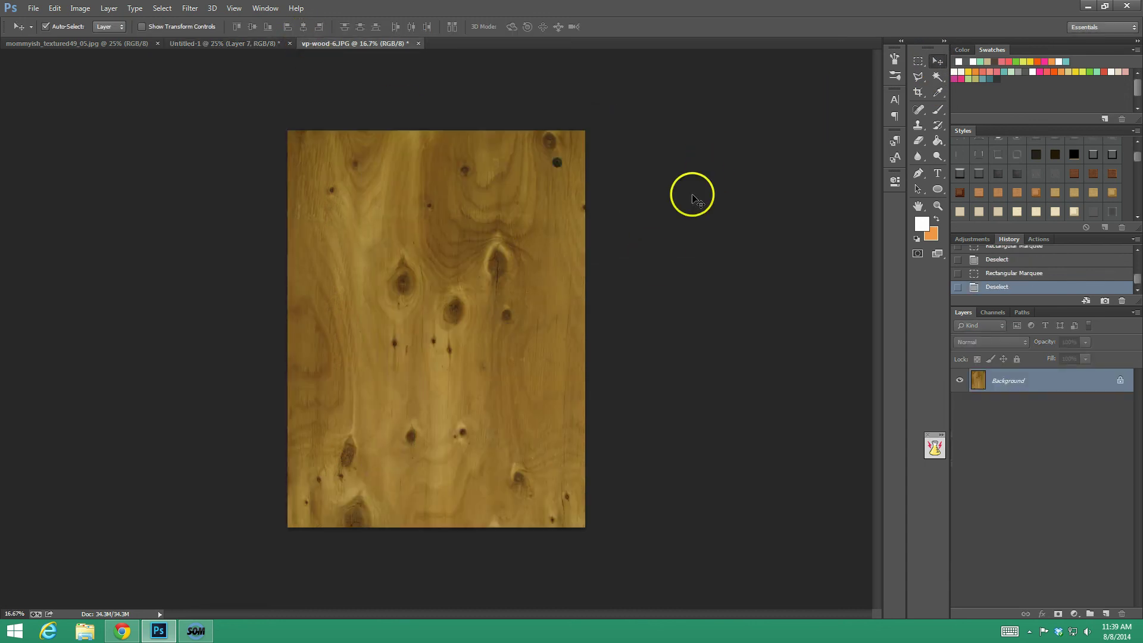
pyautogui.click(916, 61)
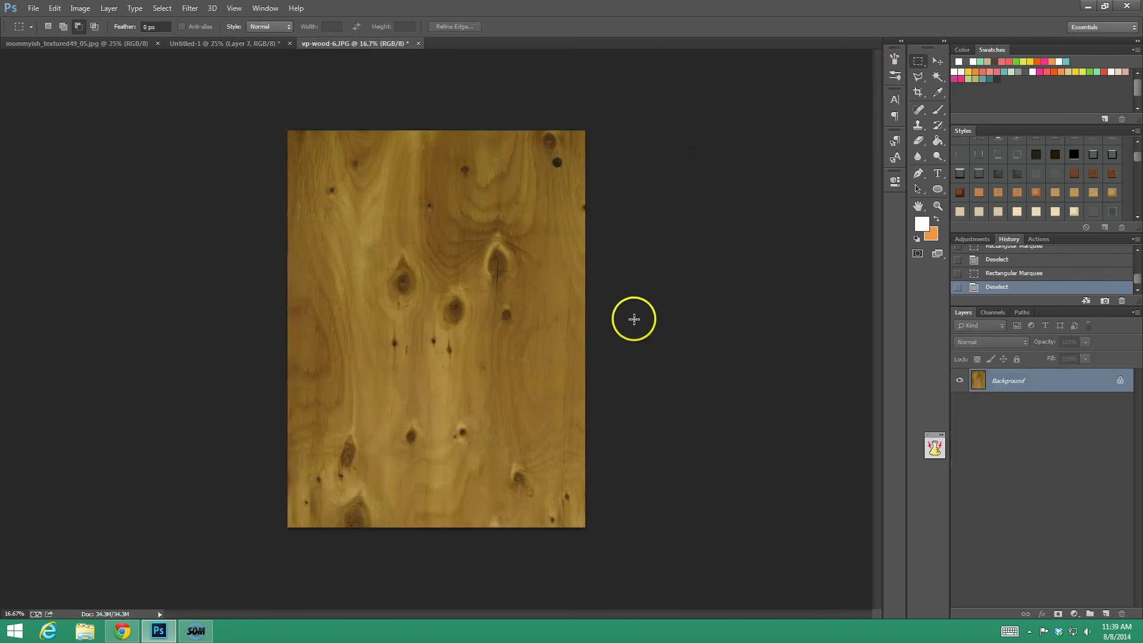
pyautogui.moveTo(472, 306); pyautogui.dragTo(474, 230)
# - In the sign document, clip the top wood strip to the frame layer and paste the newly copied strip above it
pyautogui.click(190, 45)
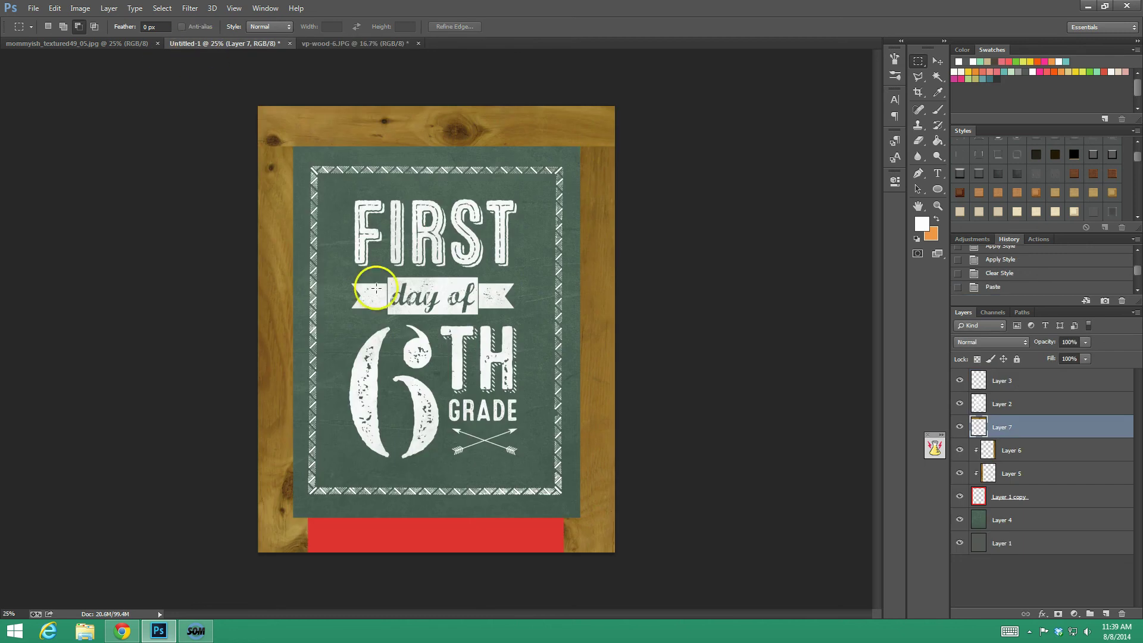
pyautogui.keyDown('alt'); pyautogui.click(1023, 441); pyautogui.keyUp('alt')
pyautogui.hotkey('ctrl', 'v')
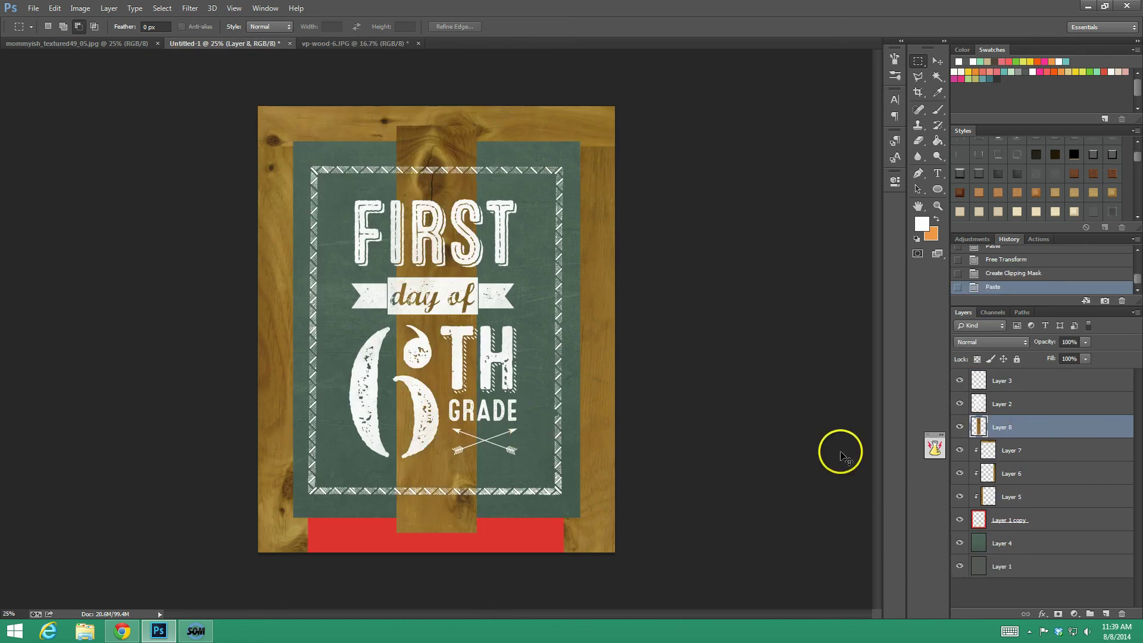
# - Rotate the new wood strip 90° to lie horizontally and scale it down to about 92%
pyautogui.hotkey('ctrl', 't')
pyautogui.moveTo(680, 168); pyautogui.dragTo(682, 161)
pyautogui.moveTo(693, 314)
pyautogui.mouseDown()
pyautogui.moveTo(641, 506)
pyautogui.moveTo(598, 518)
pyautogui.moveTo(600, 540)
pyautogui.moveTo(602, 518)
pyautogui.mouseUp()
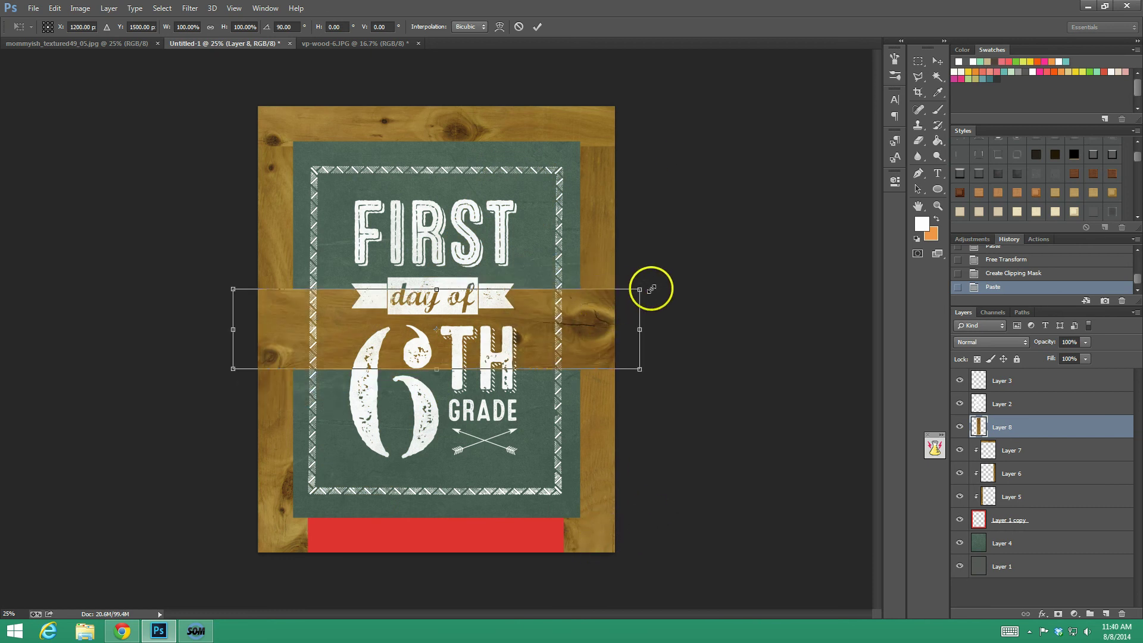
pyautogui.moveTo(639, 288); pyautogui.dragTo(621, 303)
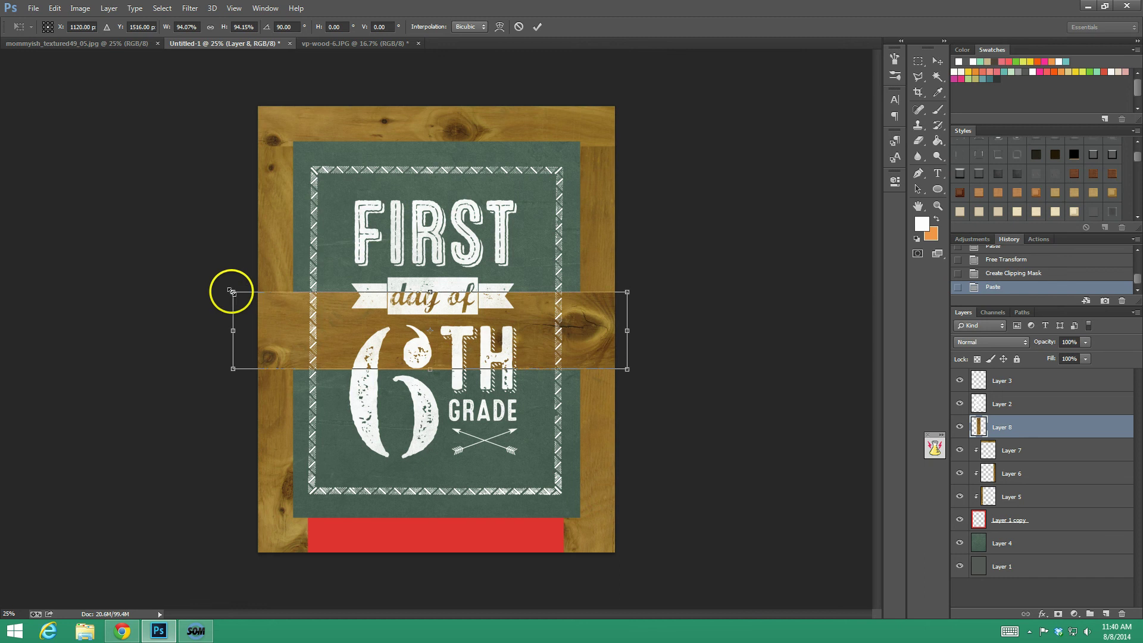
pyautogui.moveTo(232, 292); pyautogui.dragTo(240, 298)
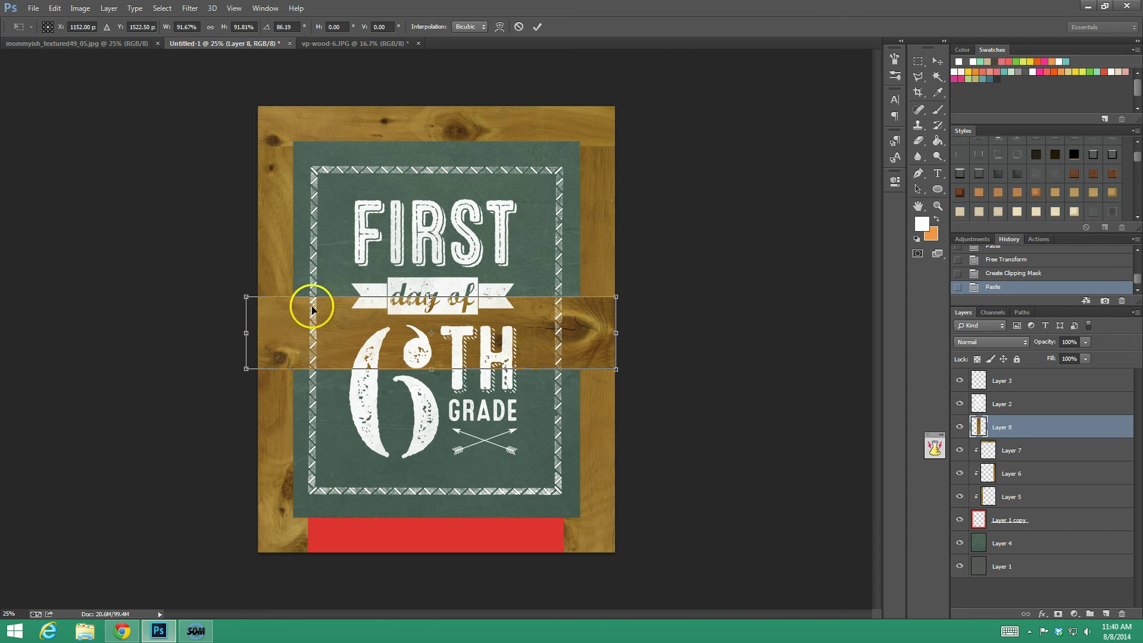
# - Position the strip over the frame's bottom side at a rotation of about 90.27°, apply the transformation and clip it to the frame layer
pyautogui.moveTo(345, 314); pyautogui.dragTo(332, 472)
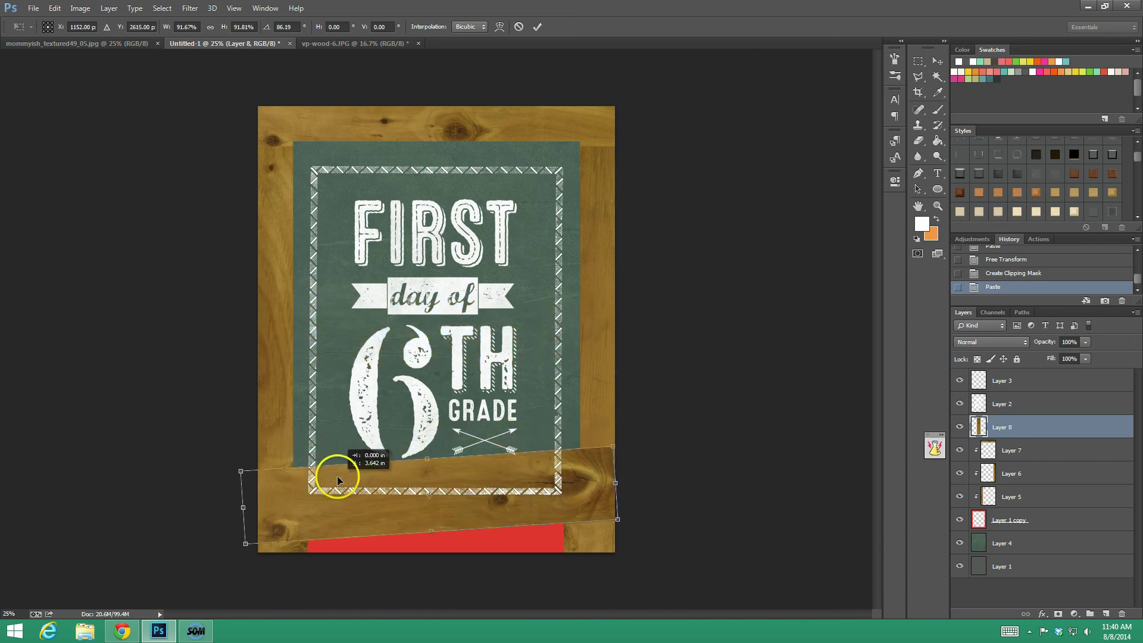
pyautogui.moveTo(648, 451); pyautogui.dragTo(576, 477)
pyautogui.moveTo(573, 425); pyautogui.dragTo(583, 465)
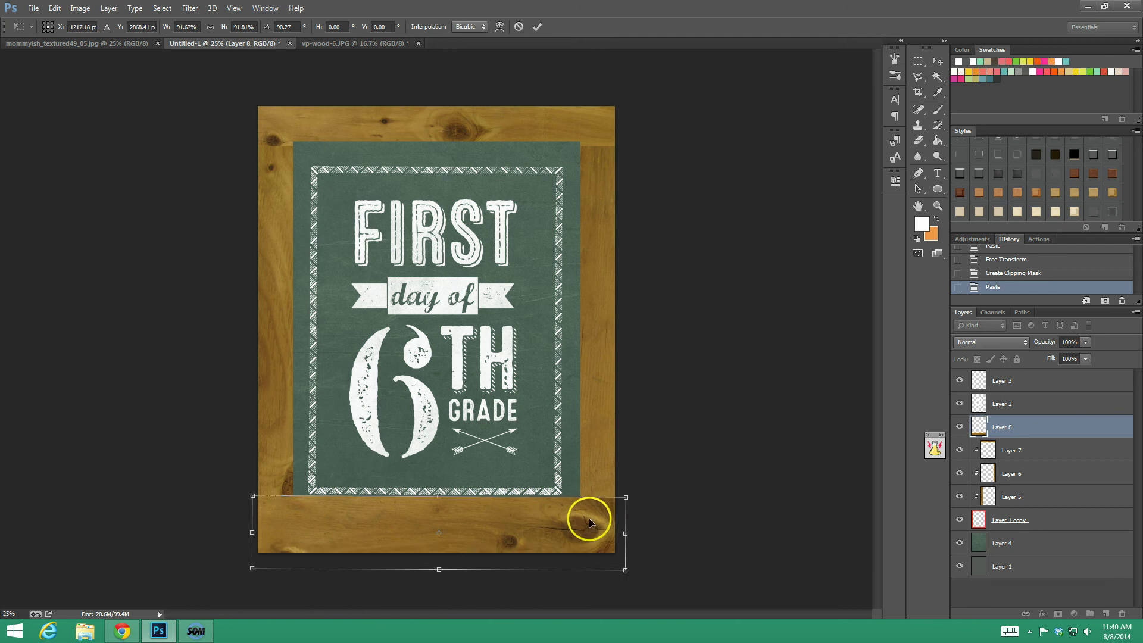
pyautogui.click(937, 61)
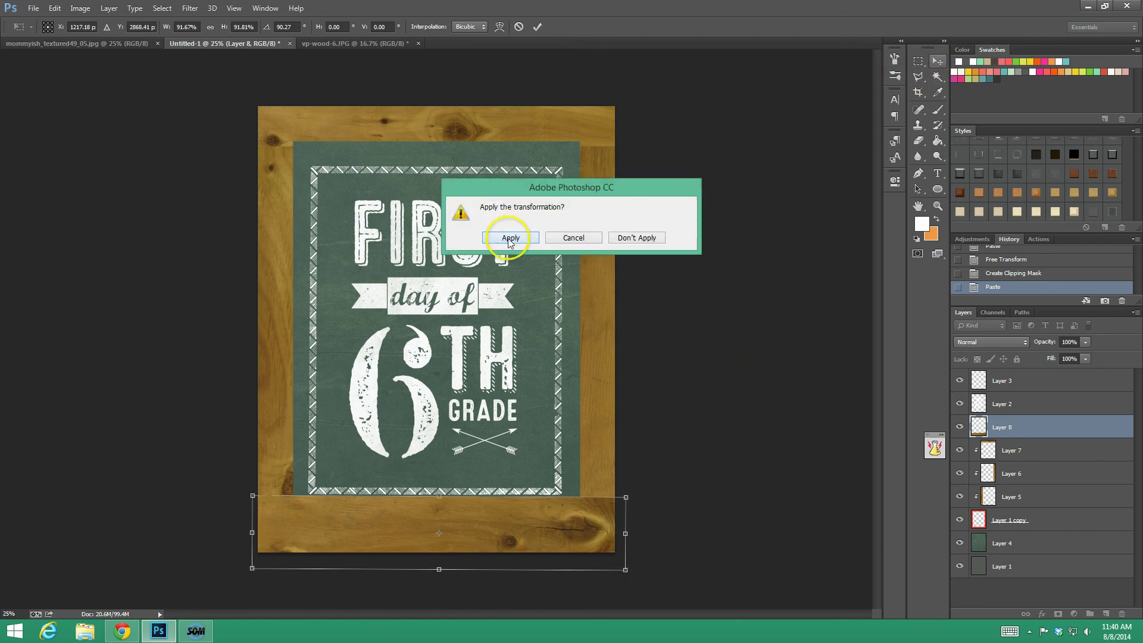
pyautogui.click(507, 264)
pyautogui.hotkey('ctrl', 'alt', 'g')
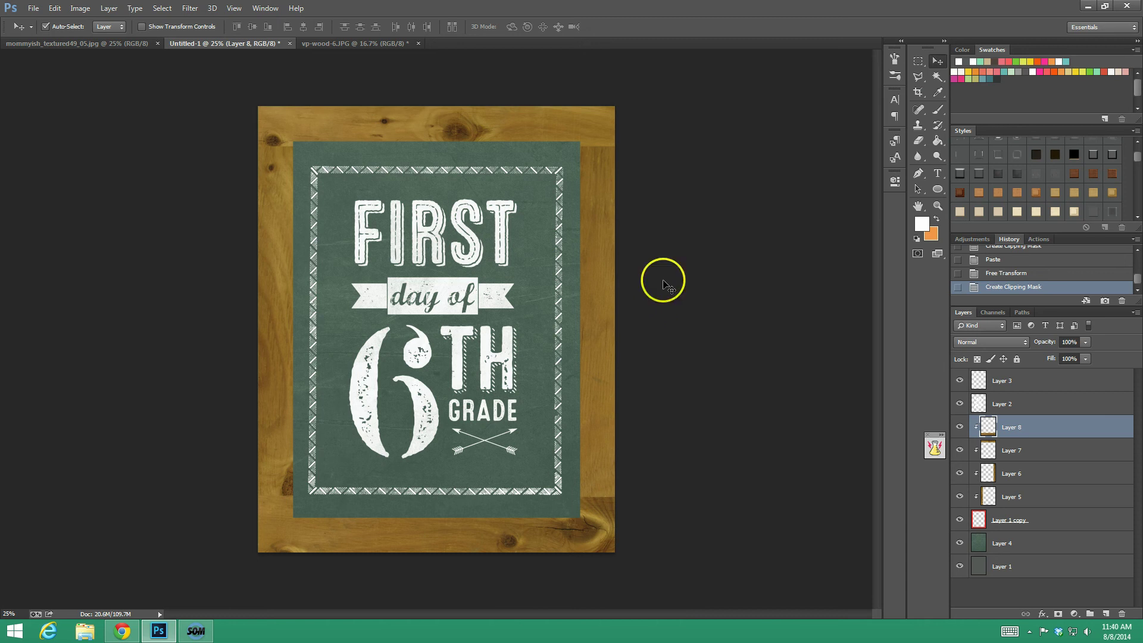
# - Activate the Polygonal Lasso tool at the frame's top-left corner and make the top wood strip's layer, Layer 7, active
pyautogui.click(938, 206)
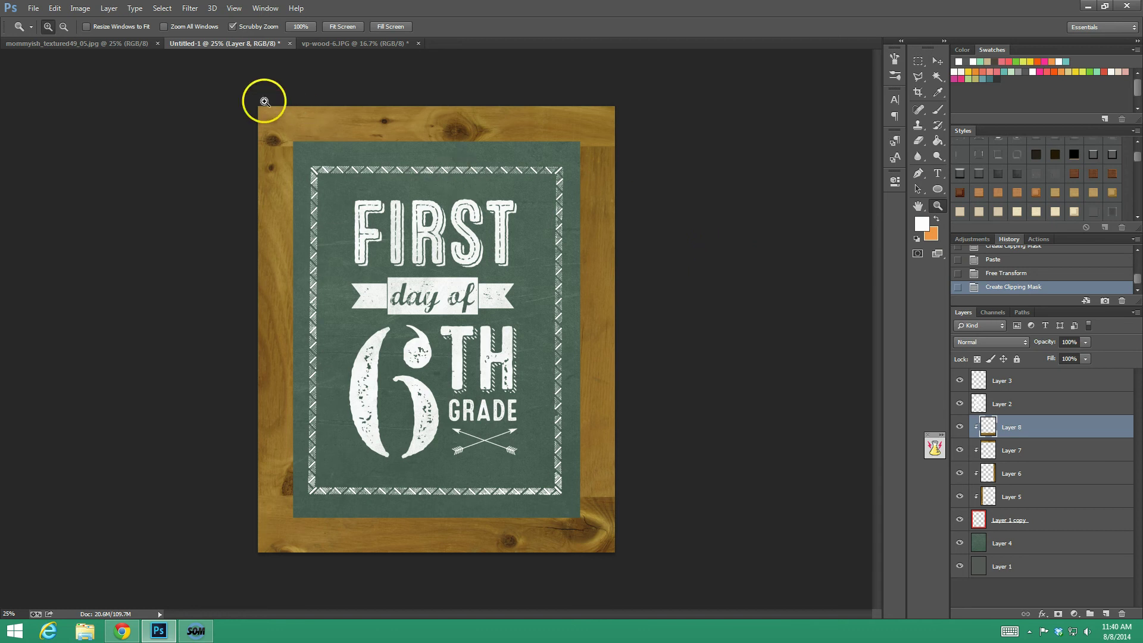
pyautogui.moveTo(265, 101); pyautogui.dragTo(395, 189)
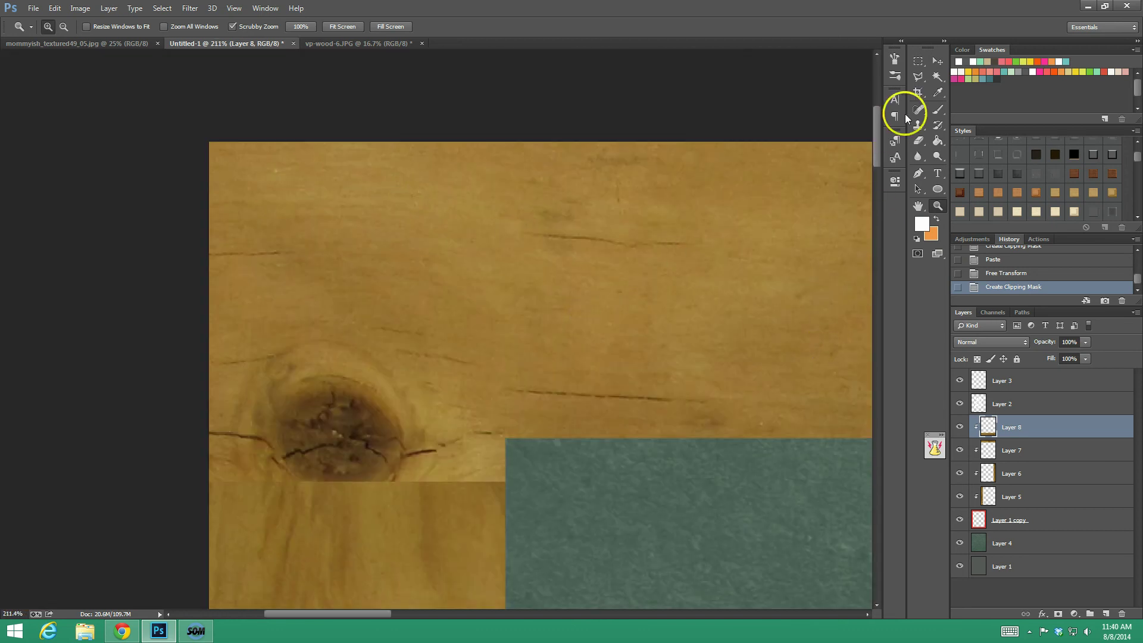
pyautogui.click(917, 84)
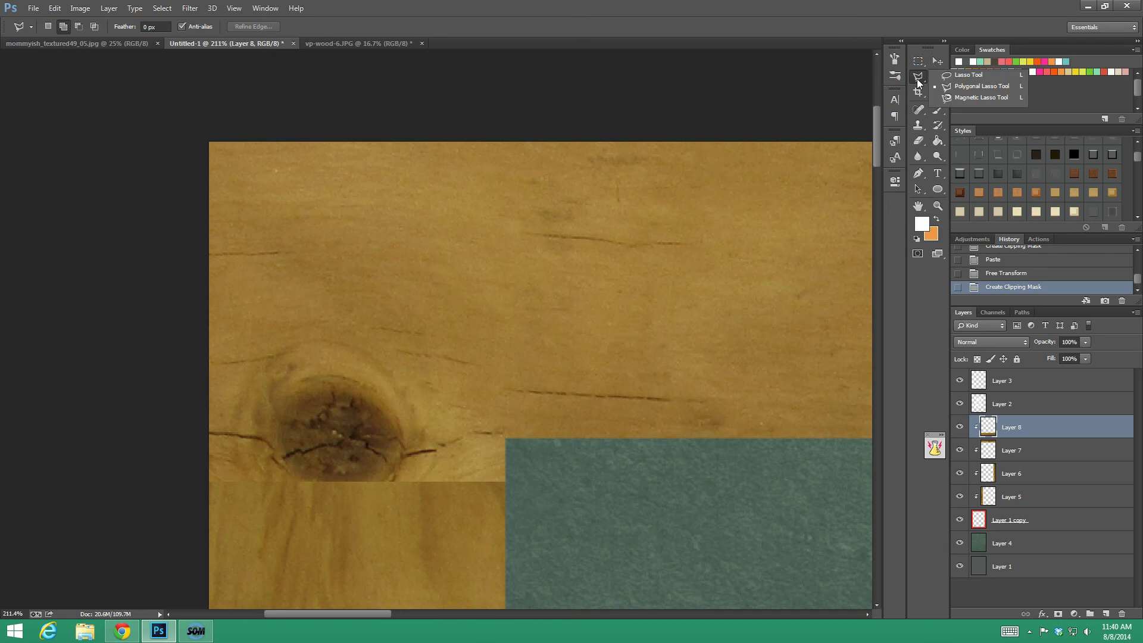
pyautogui.click(946, 86)
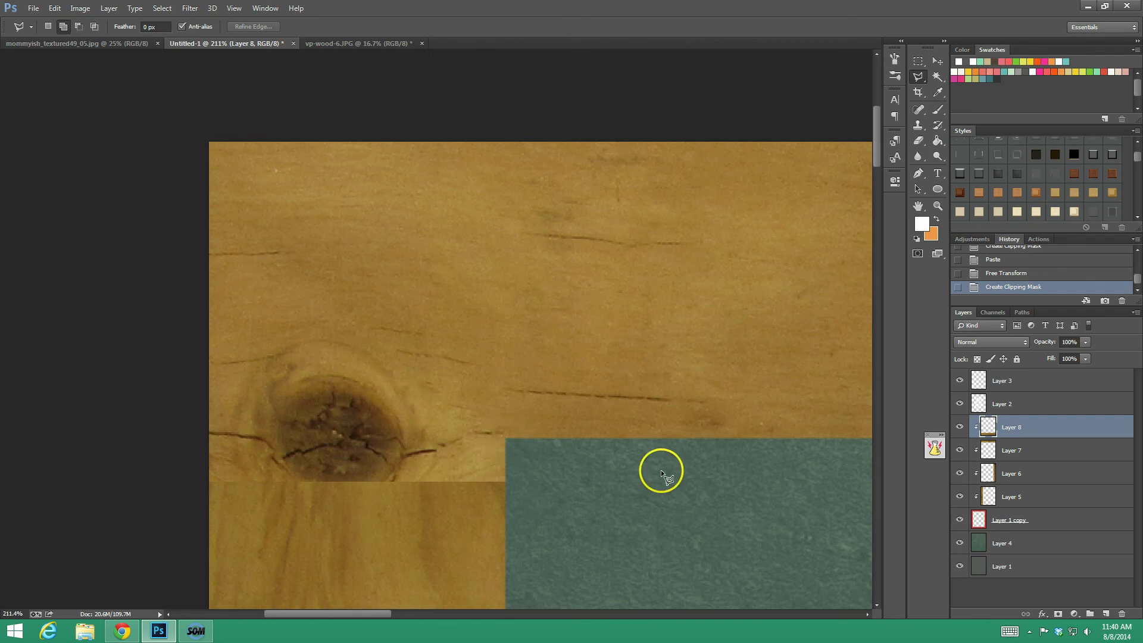
pyautogui.click(959, 427)
pyautogui.click(960, 426)
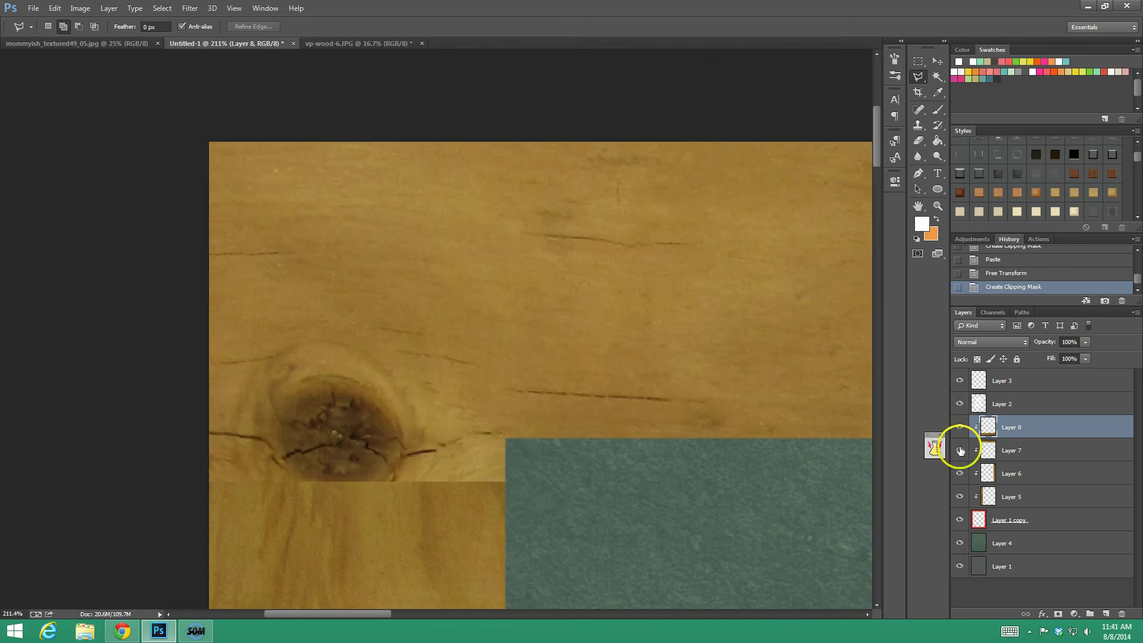
pyautogui.click(1012, 453)
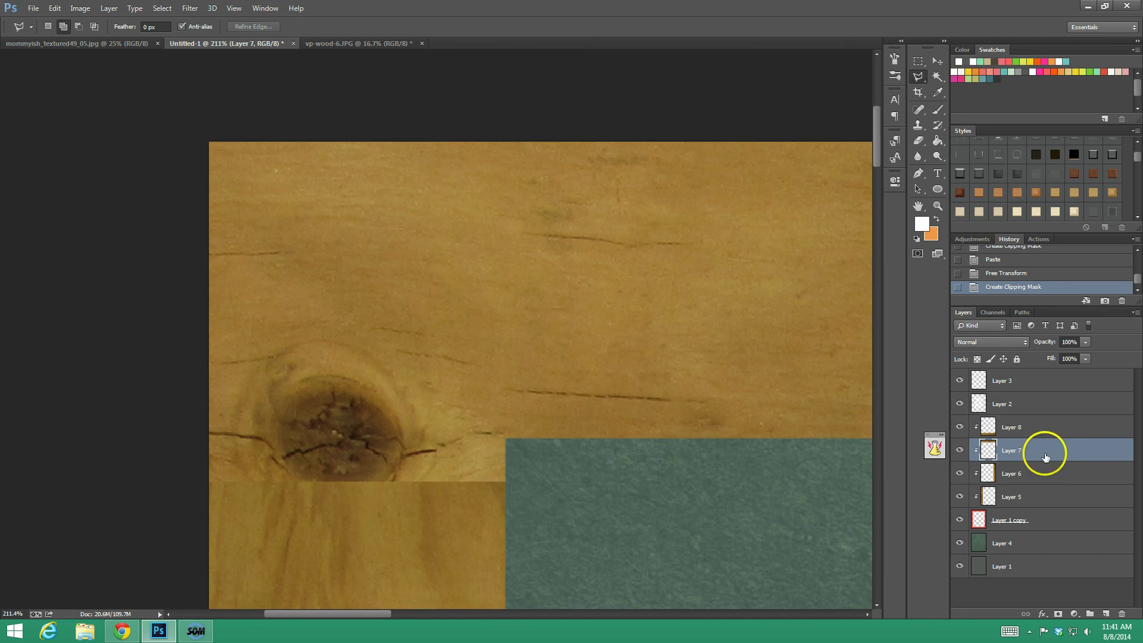
pyautogui.click(959, 450)
pyautogui.click(959, 450)
# - Outline the top strip's left end along the 45° diagonal between the frame's corners, delete it to form the mitre, and deselect
pyautogui.click(798, 438)
pyautogui.click(105, 539)
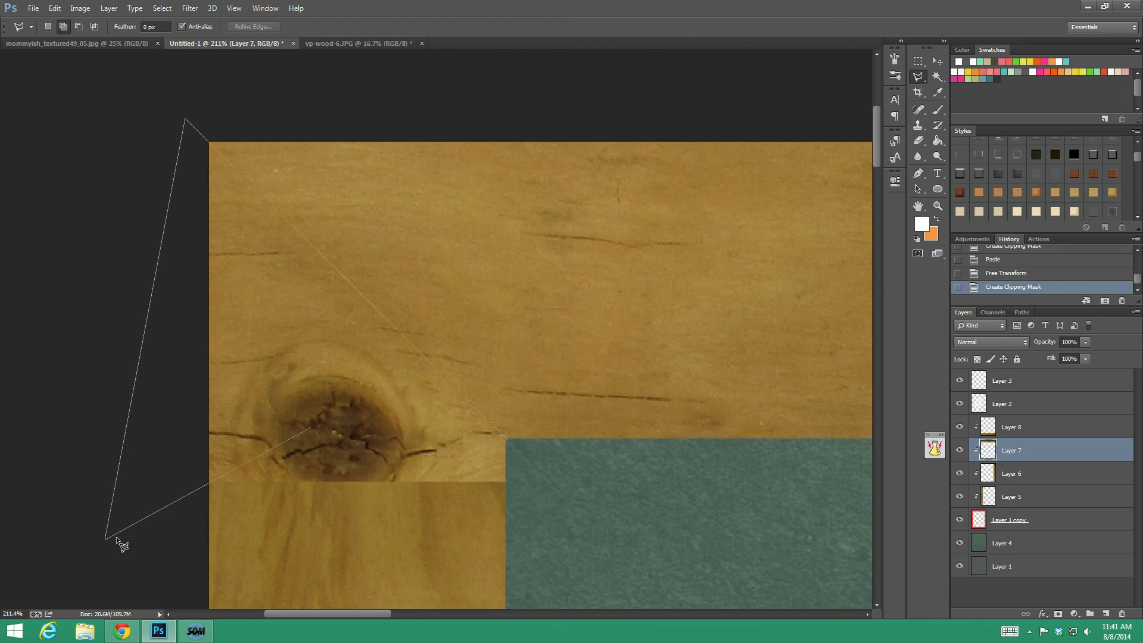
pyautogui.click(573, 495)
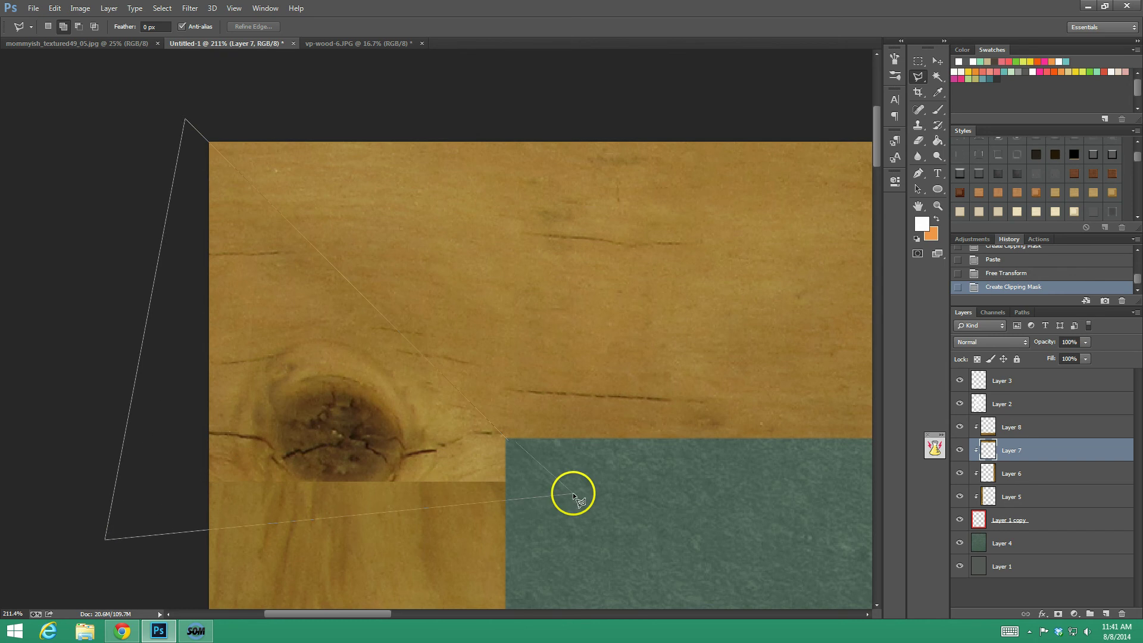
pyautogui.press('Return')
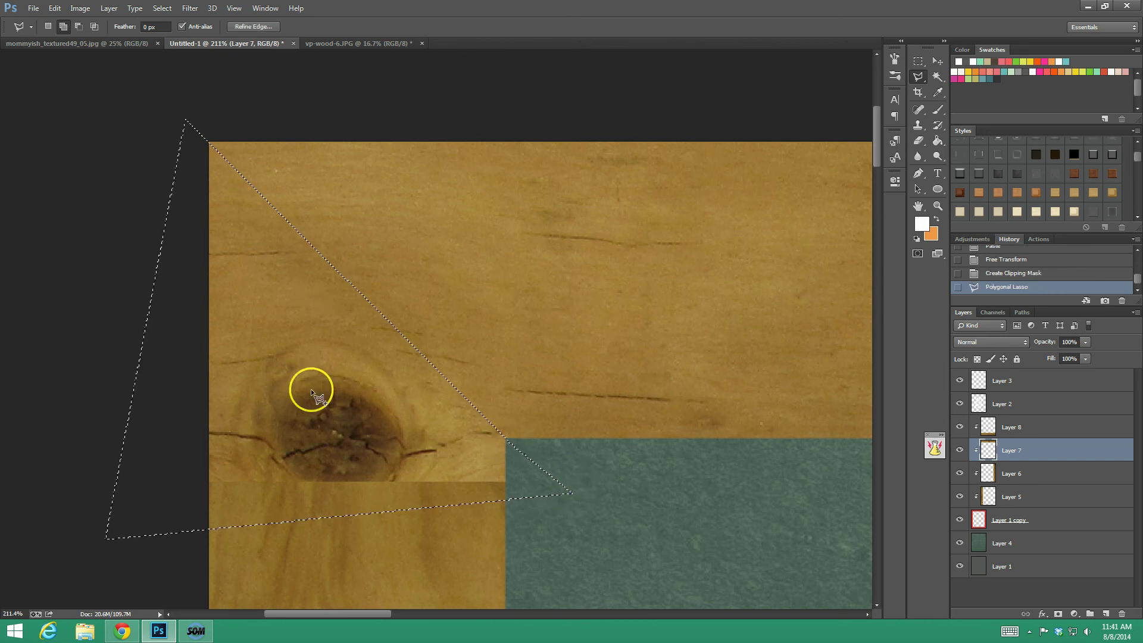
pyautogui.press('Delete')
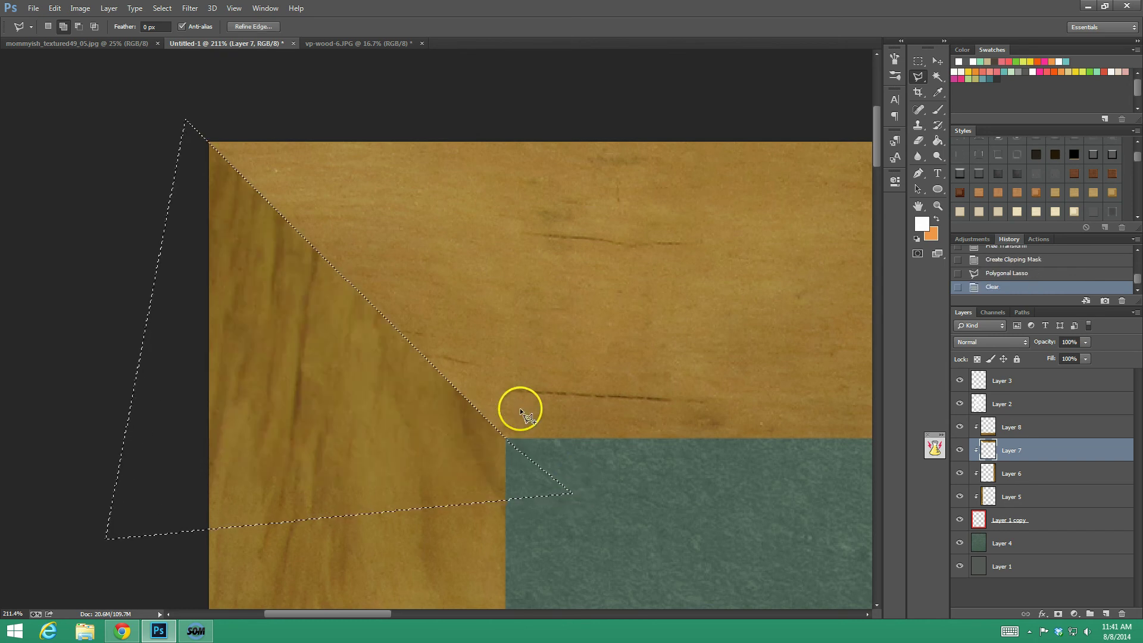
pyautogui.hotkey('ctrl', 'd')
# - Cut the top strip's right end along the diagonal at the frame's top-right corner and deselect
pyautogui.moveTo(365, 617); pyautogui.dragTo(750, 594)
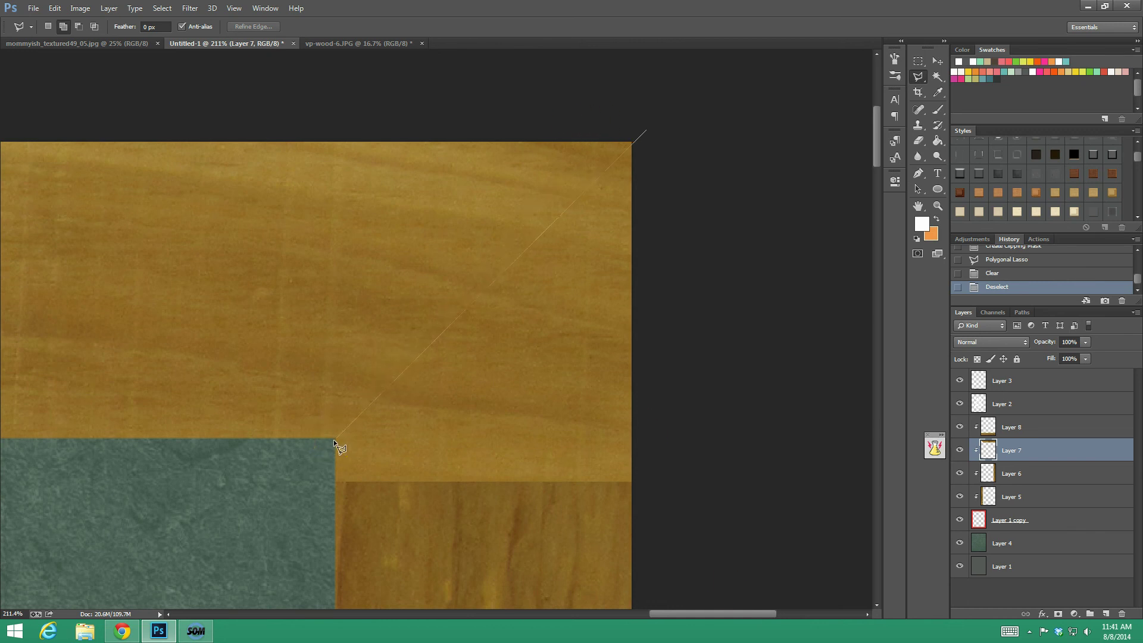
pyautogui.click(646, 128)
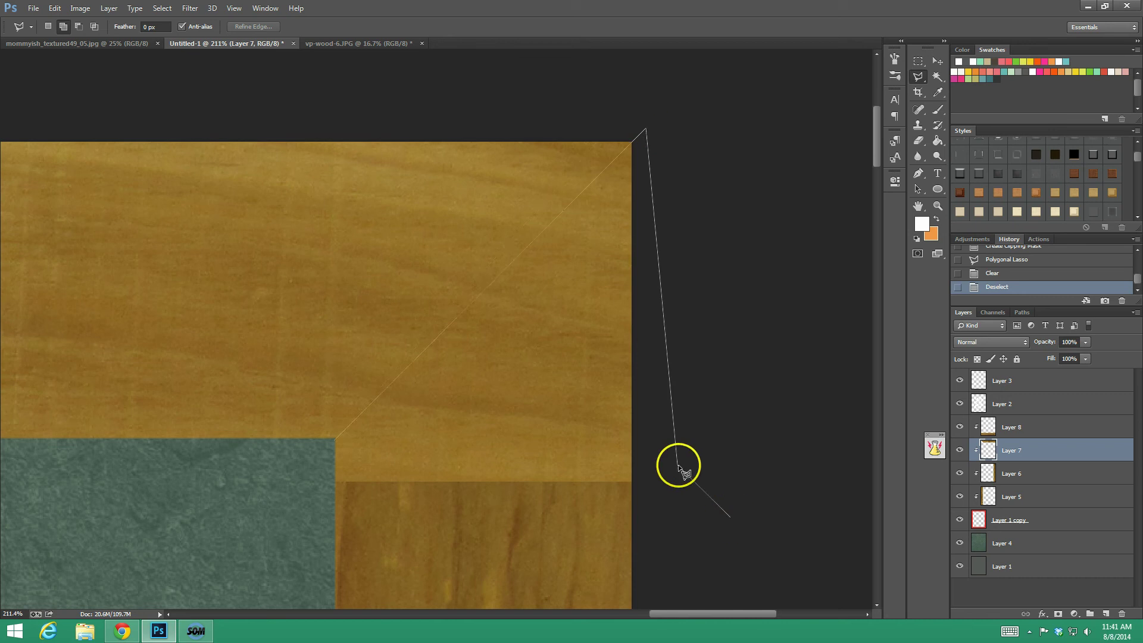
pyautogui.click(730, 517)
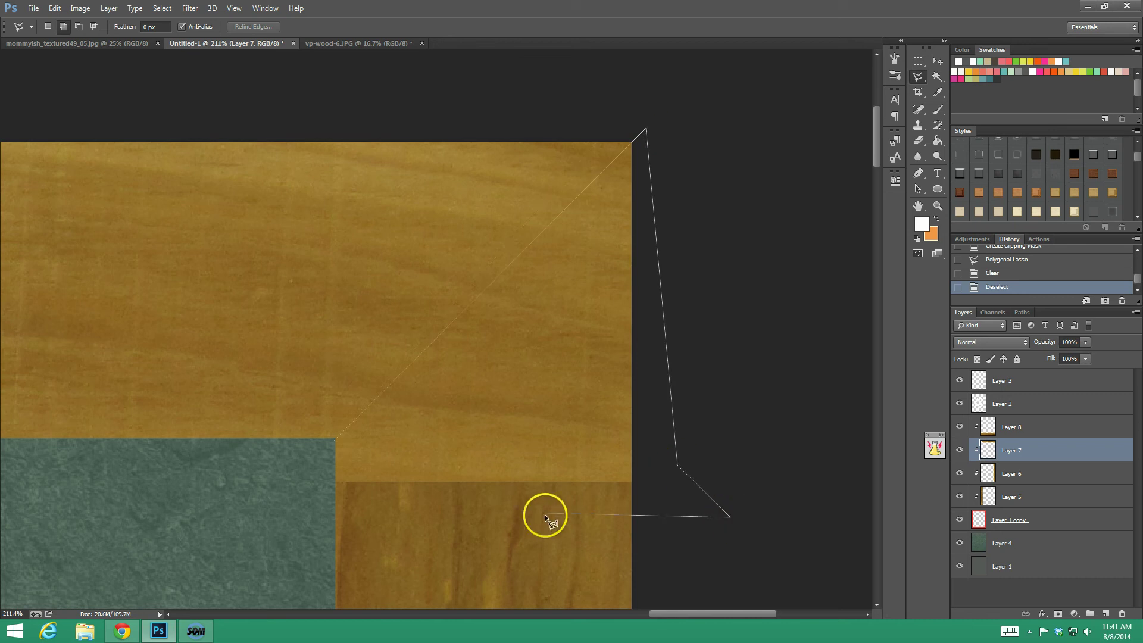
pyautogui.click(275, 516)
pyautogui.doubleClick(334, 439)
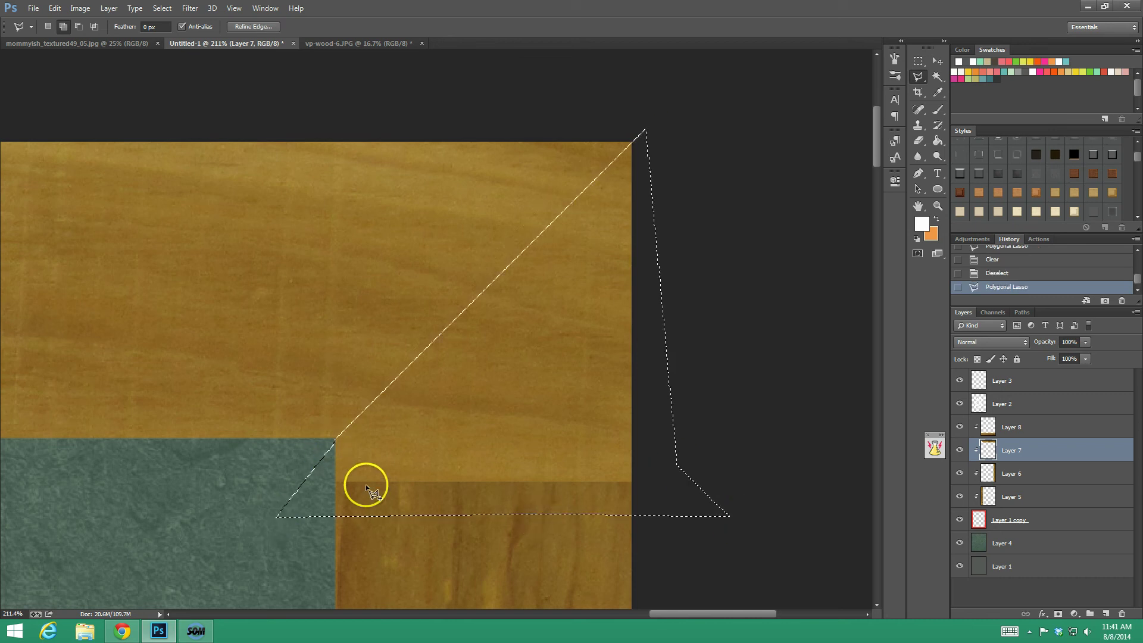
pyautogui.press('Delete')
pyautogui.hotkey('ctrl', 'd')
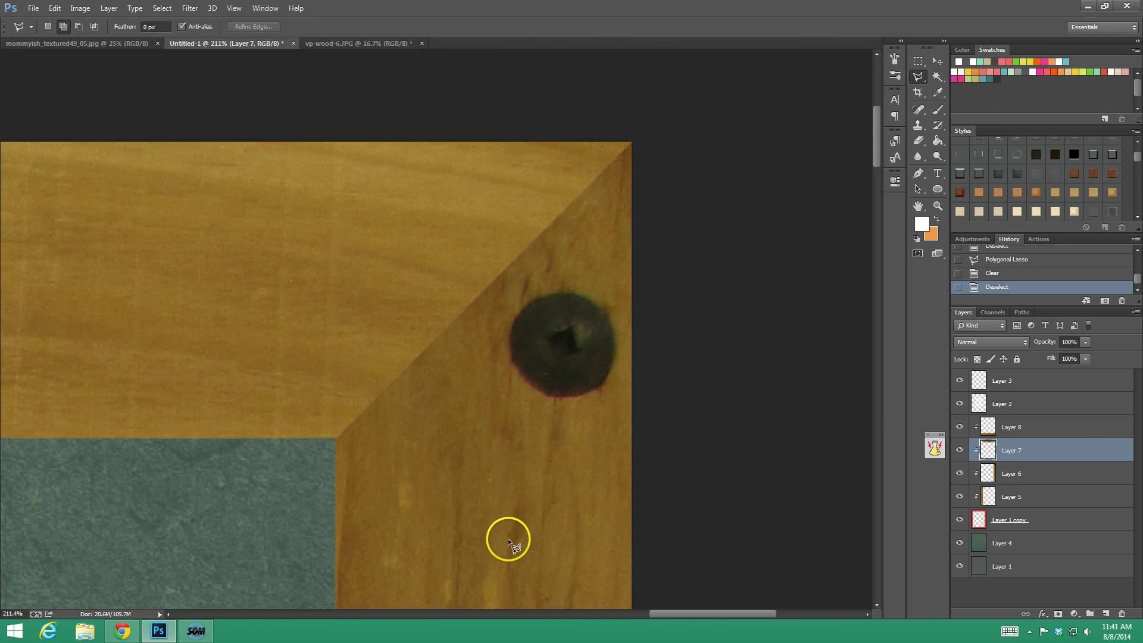
# - On Layer 8, cut the bottom strip's right end along the diagonal at the frame's bottom-right corner and deselect
pyautogui.moveTo(875, 152); pyautogui.dragTo(869, 527)
pyautogui.click(1026, 425)
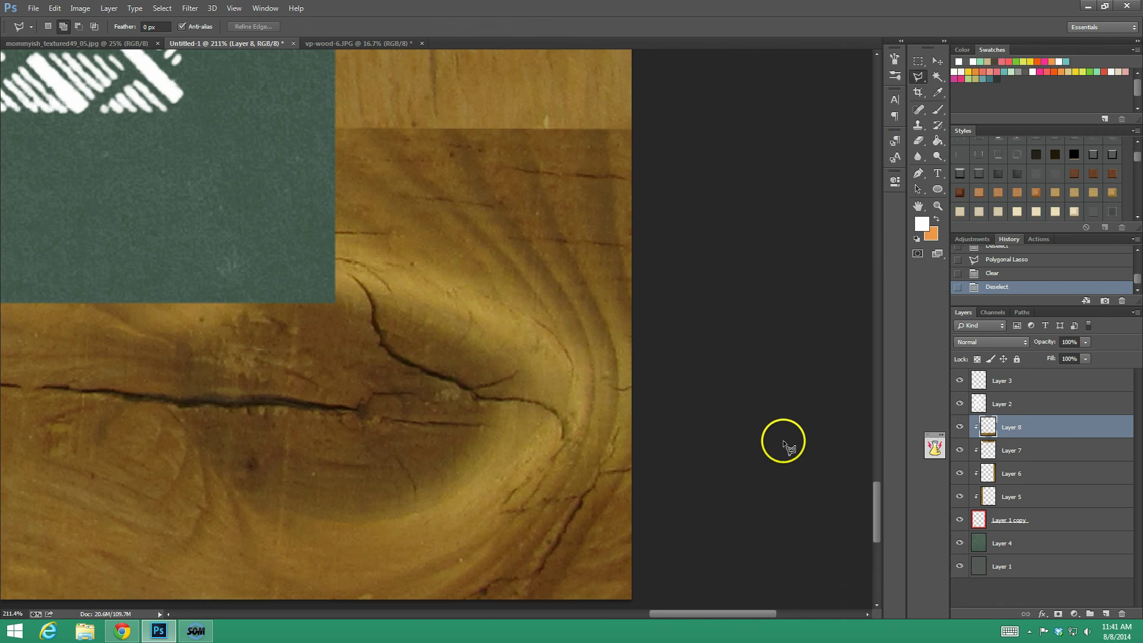
pyautogui.click(333, 301)
pyautogui.click(647, 592)
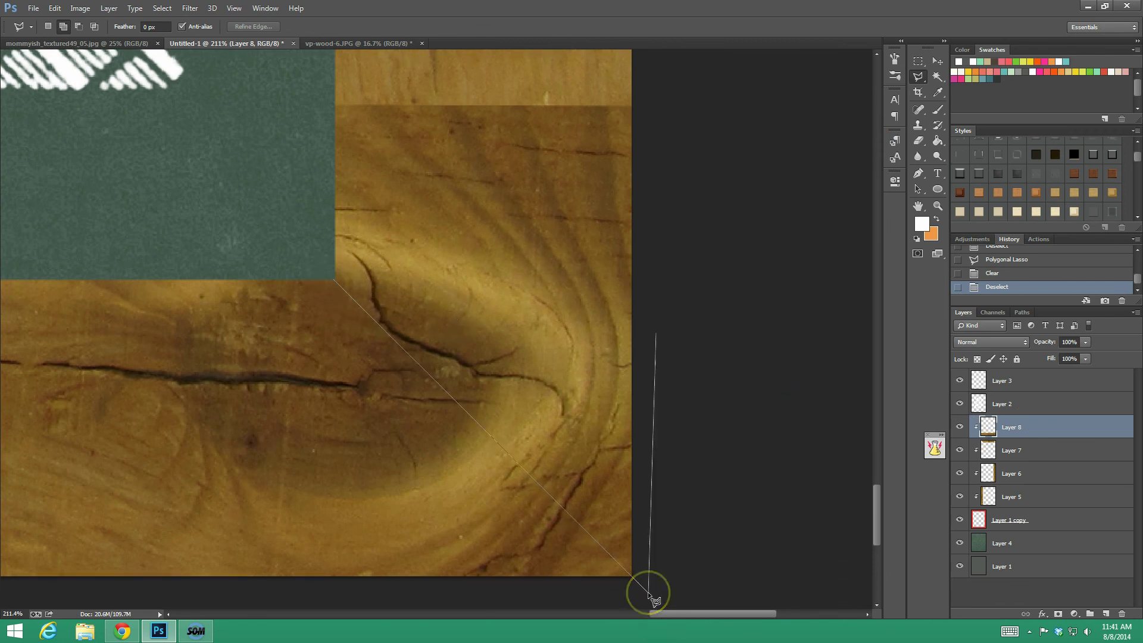
pyautogui.click(662, 70)
pyautogui.click(254, 81)
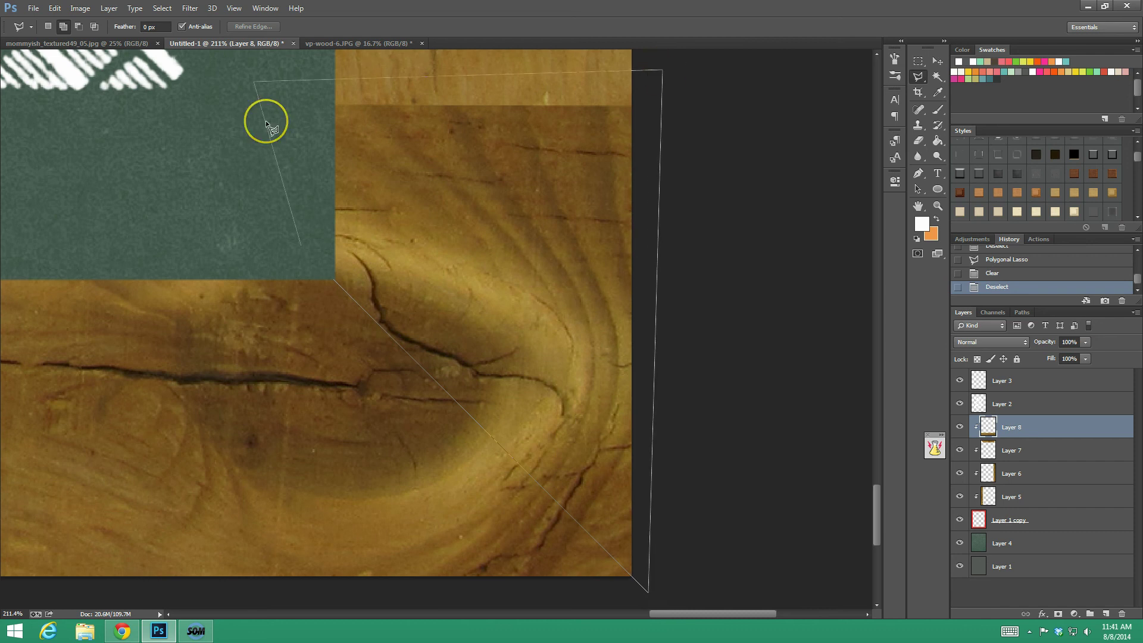
pyautogui.click(335, 280)
pyautogui.press('Delete')
pyautogui.hotkey('ctrl', 'd')
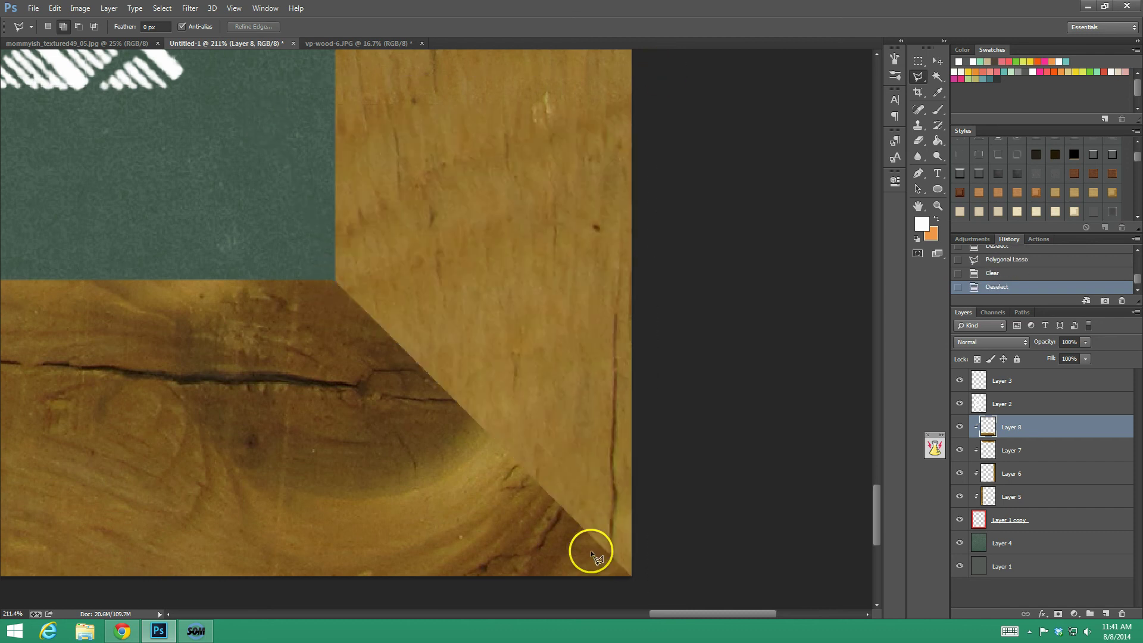
# - Cut the bottom strip's left end along the diagonal at the frame's bottom-left corner and deselect
pyautogui.moveTo(697, 622); pyautogui.dragTo(313, 619)
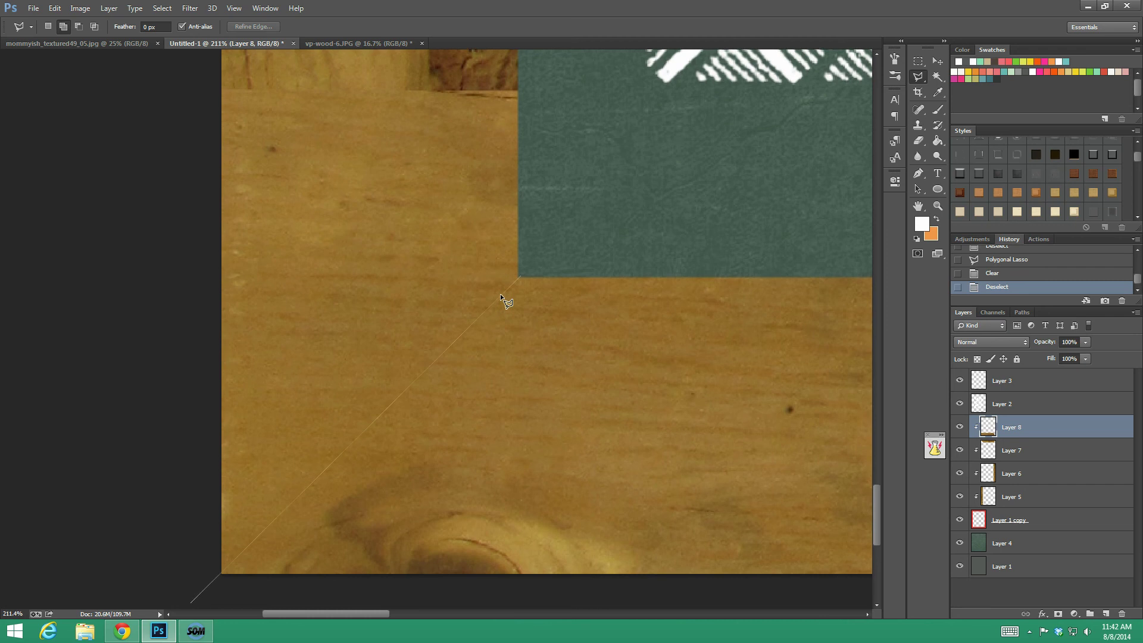
pyautogui.click(147, 70)
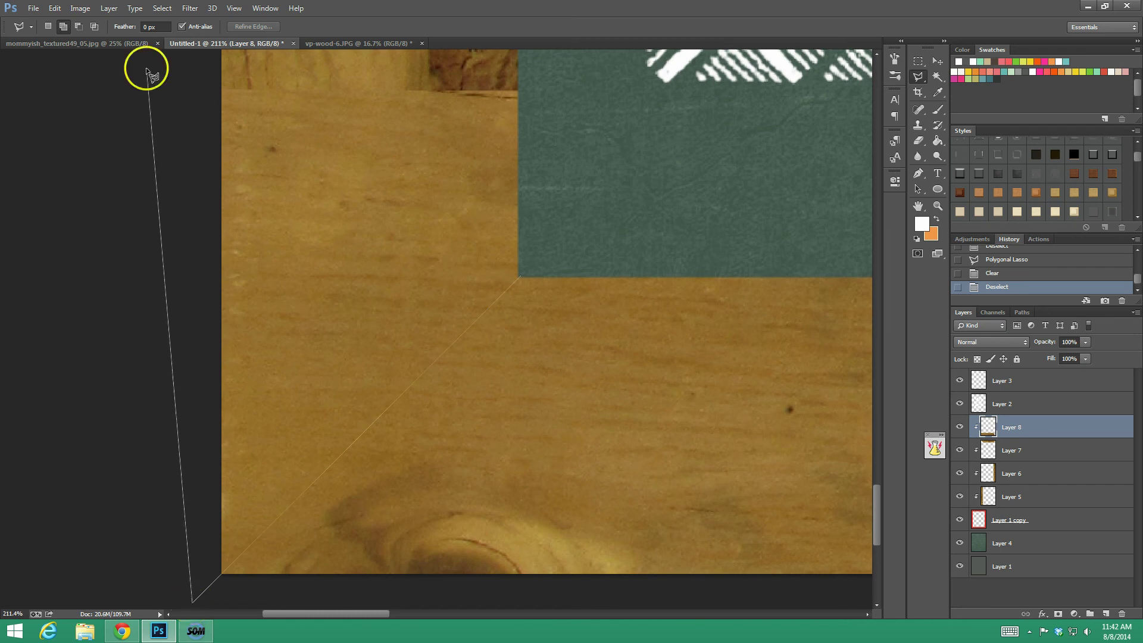
pyautogui.click(574, 73)
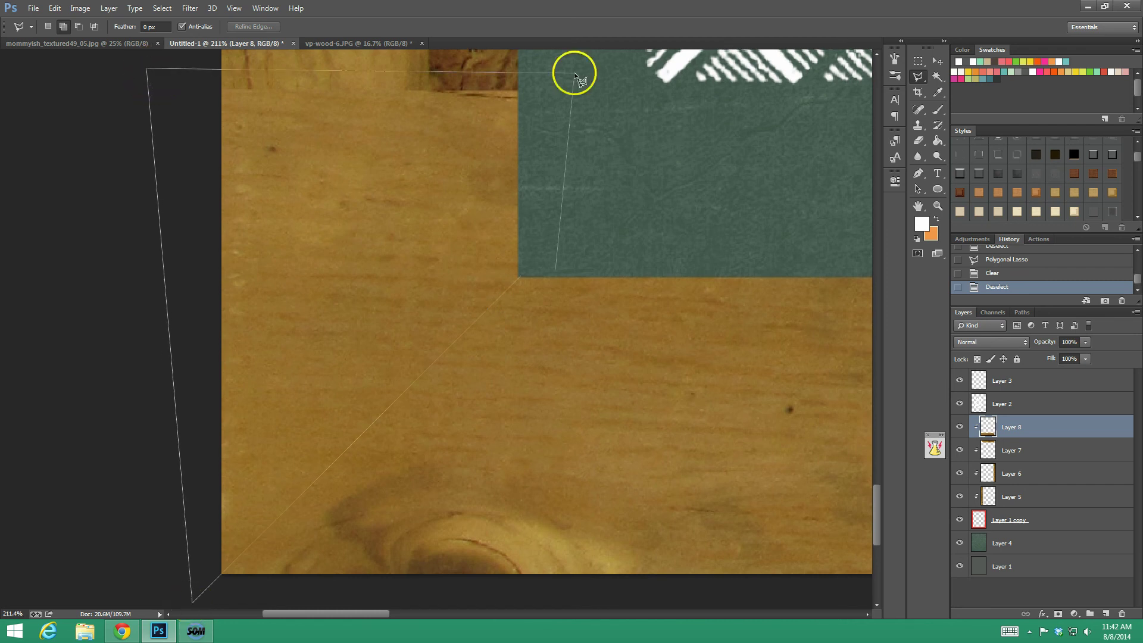
pyautogui.doubleClick(523, 276)
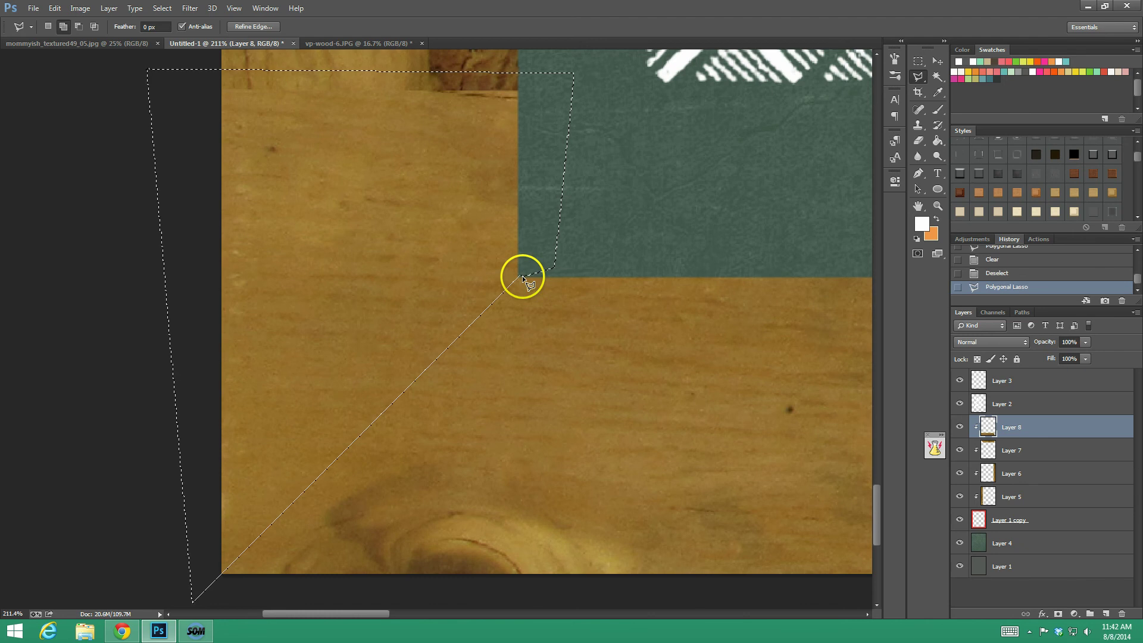
pyautogui.press('Delete')
pyautogui.hotkey('ctrl', 'd')
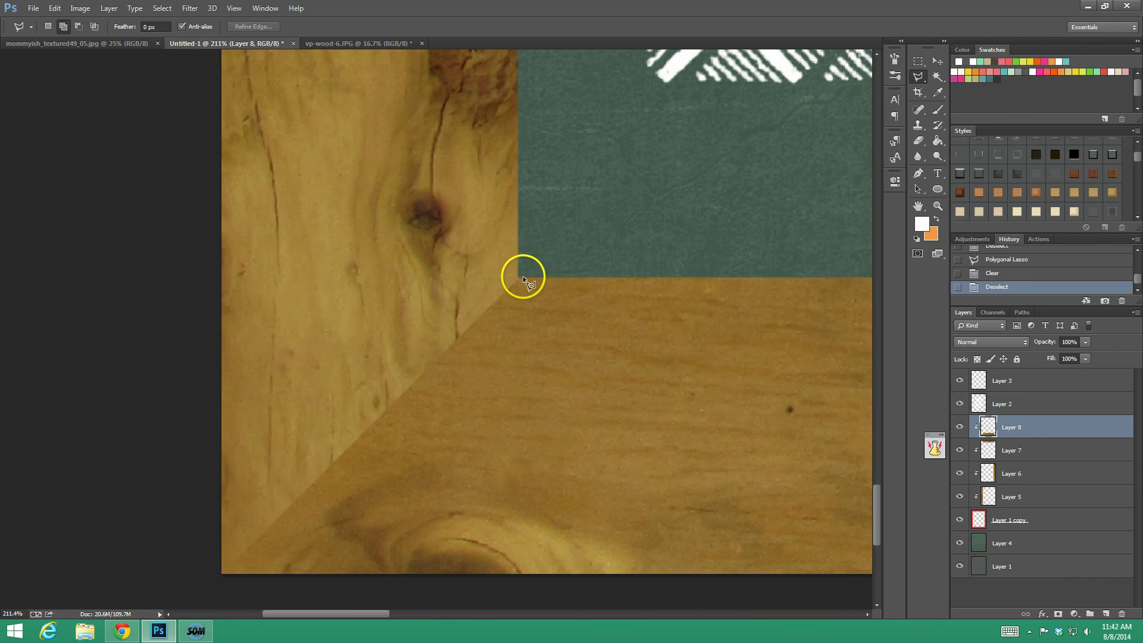
# - With the whole sign in view, make the frame layer, Layer 1 copy, active and activate the Magic Wand tool
pyautogui.click(937, 205)
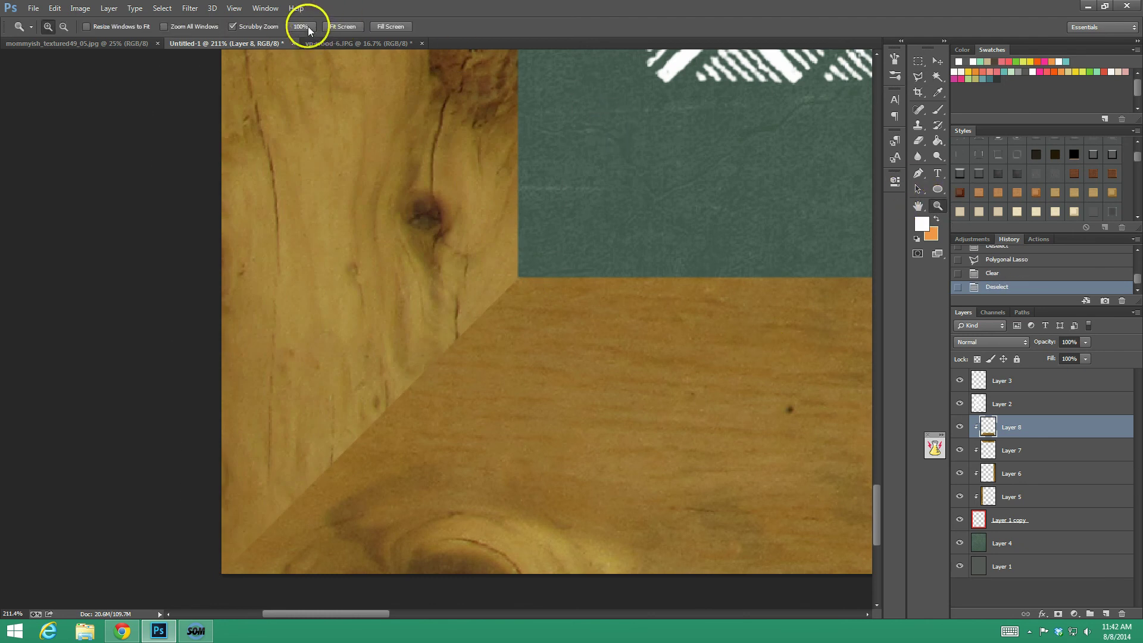
pyautogui.click(342, 27)
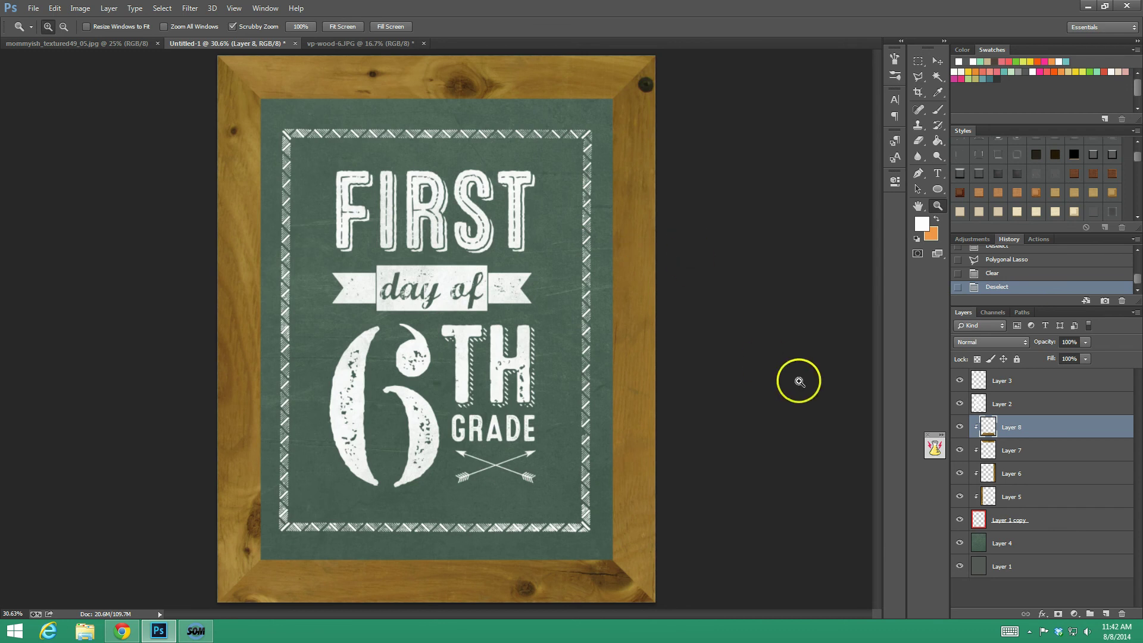
pyautogui.click(1015, 519)
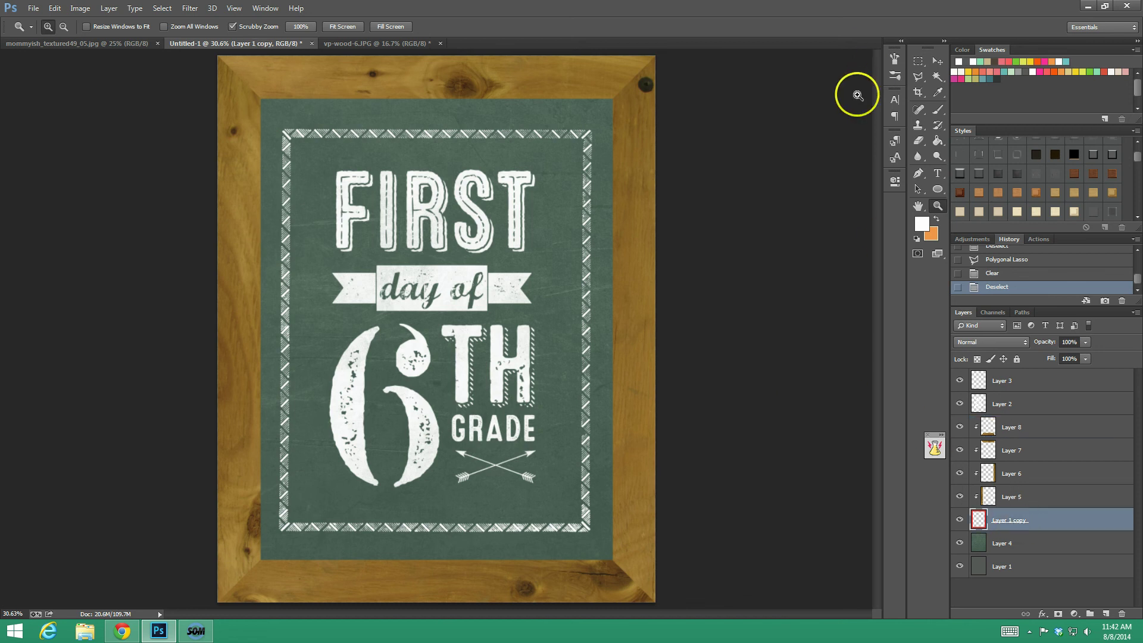
pyautogui.click(938, 80)
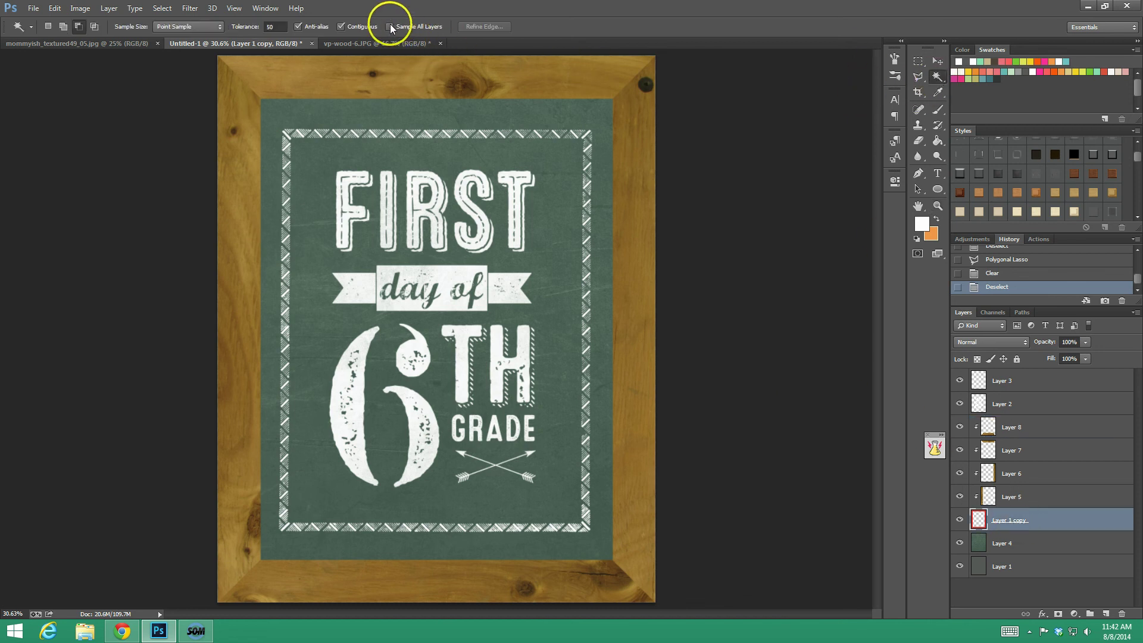
pyautogui.click(390, 26)
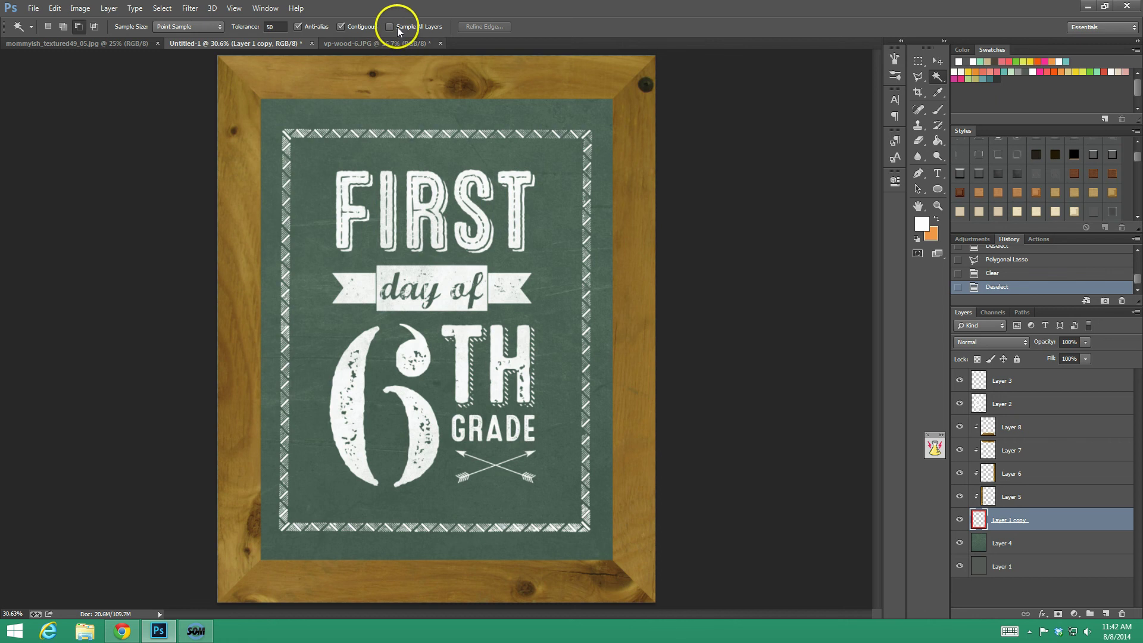
pyautogui.click(431, 114)
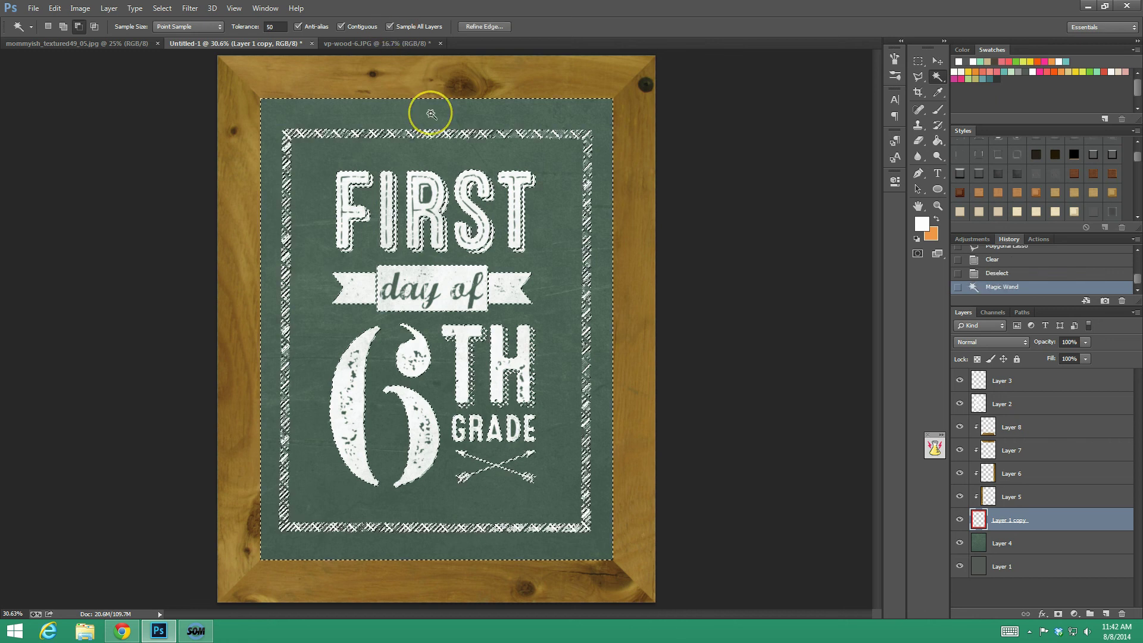
pyautogui.hotkey('ctrl', 'd')
pyautogui.click(390, 26)
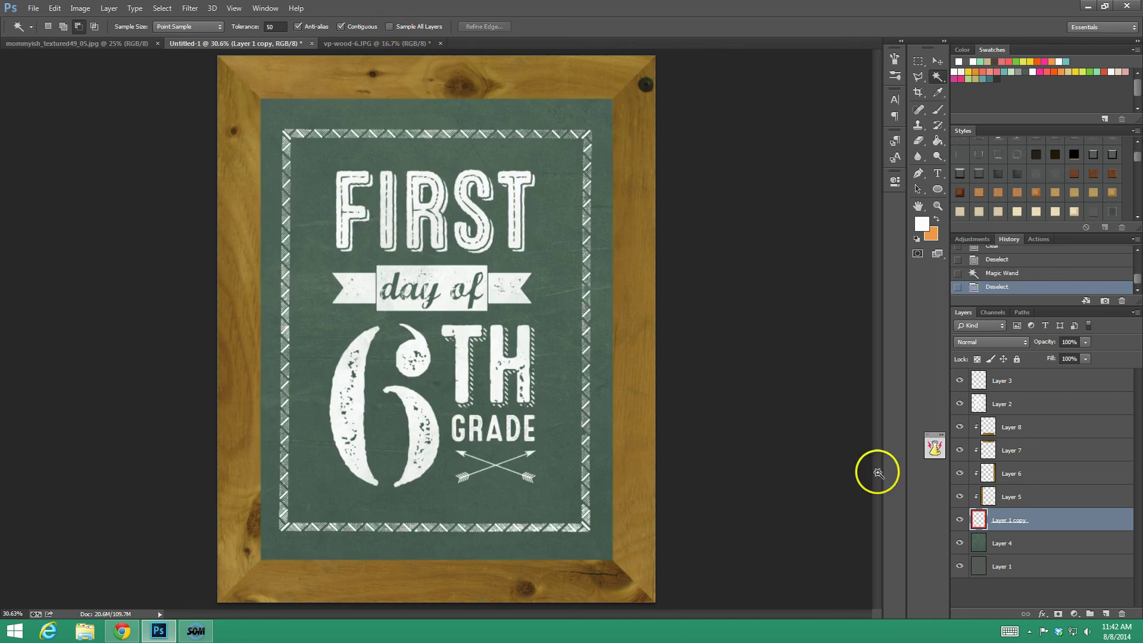
# - Select the frame's inner opening from Layer 1 copy with the Magic Wand and add a new layer above Layer 8
pyautogui.click(959, 521)
pyautogui.click(958, 519)
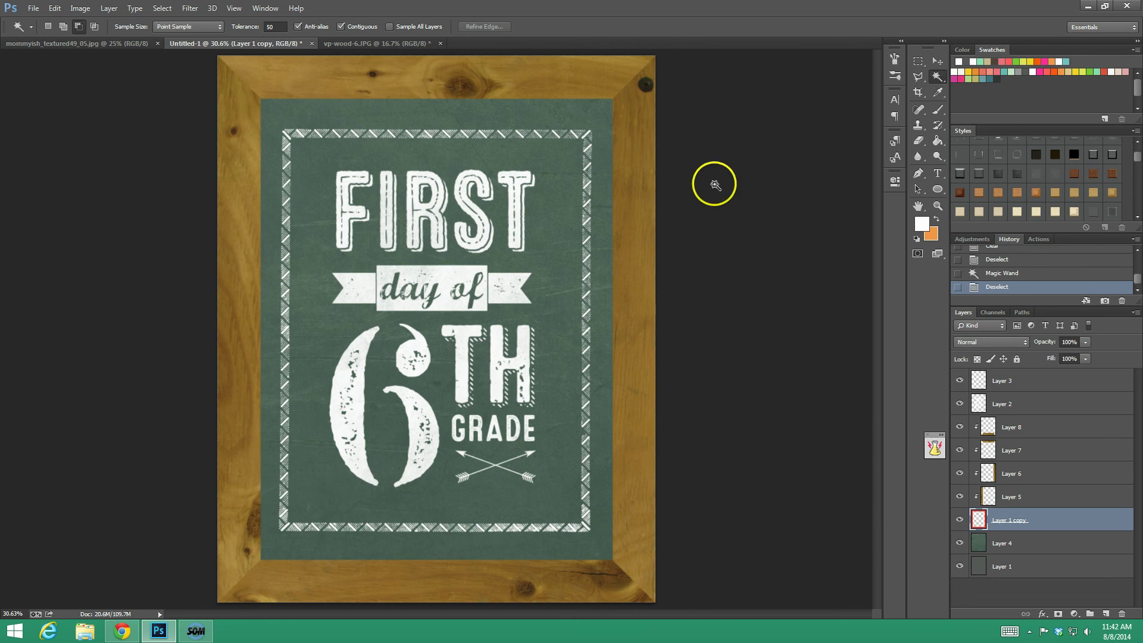
pyautogui.click(569, 111)
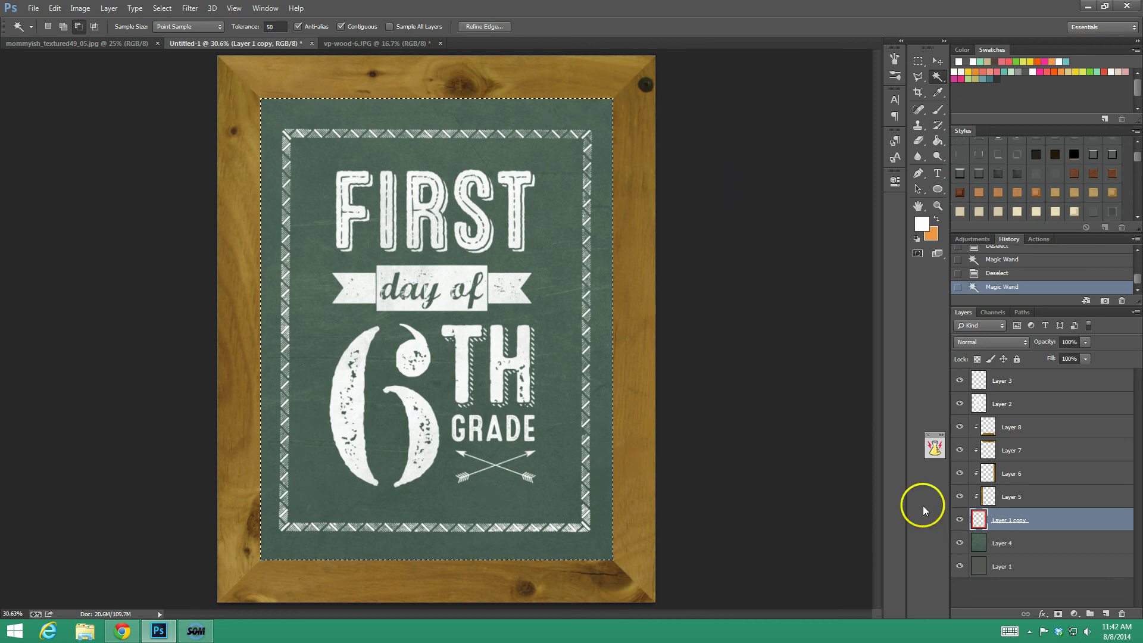
pyautogui.click(1047, 421)
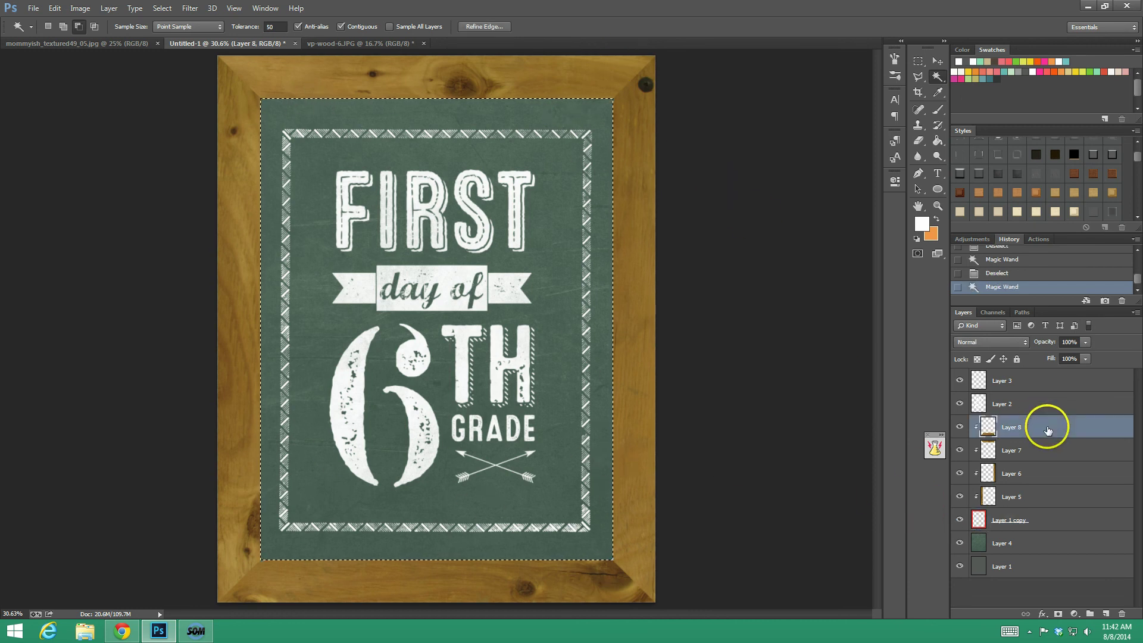
pyautogui.click(1106, 612)
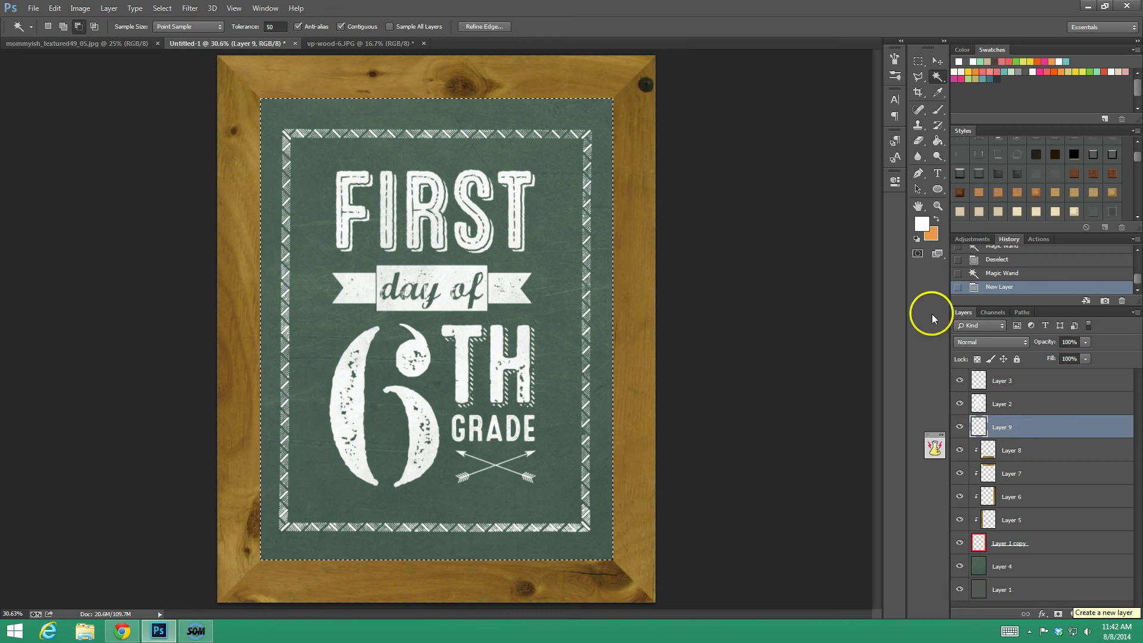
# - Fill the frame-opening selection on Layer 9 with white, deselect, and set the layer's fill opacity to 0%
pyautogui.click(938, 139)
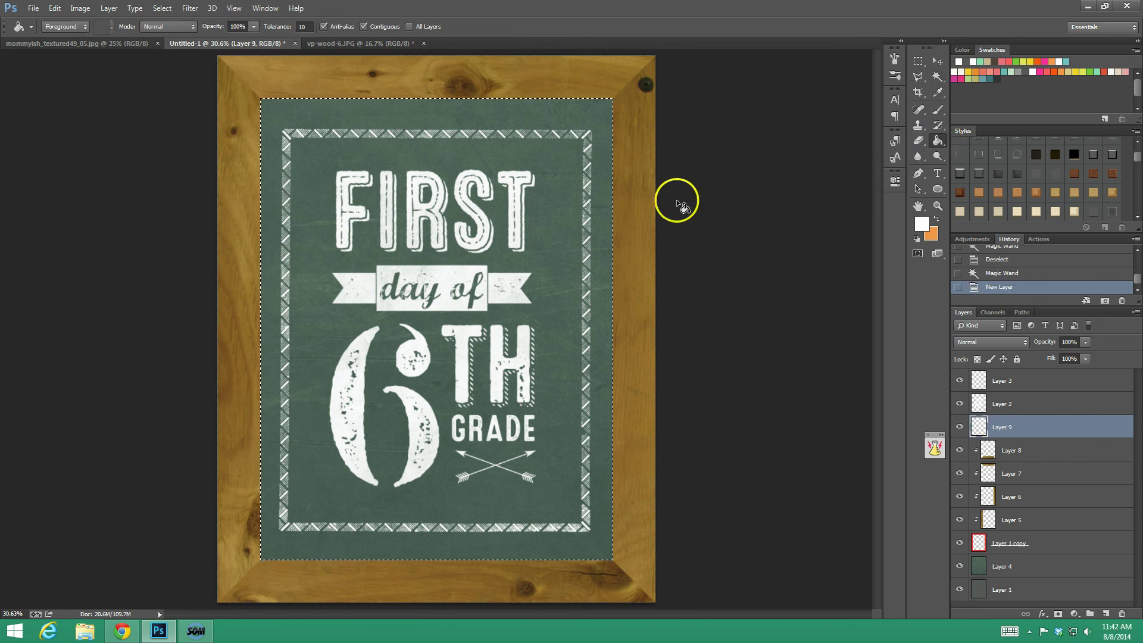
pyautogui.click(483, 146)
pyautogui.hotkey('ctrl', 'd')
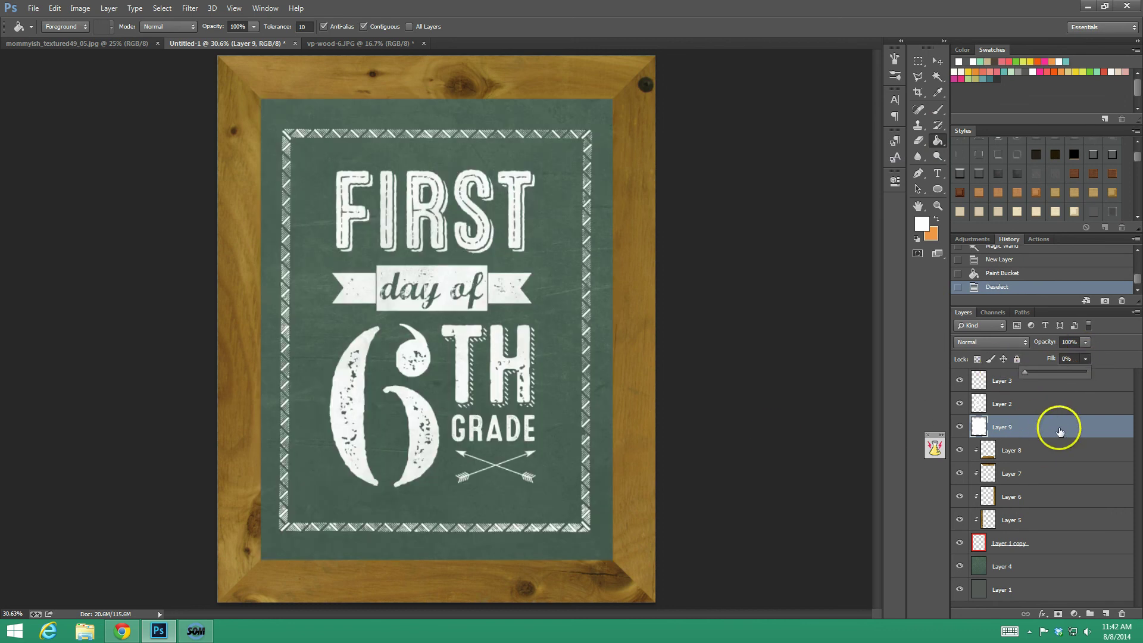
pyautogui.click(1063, 428)
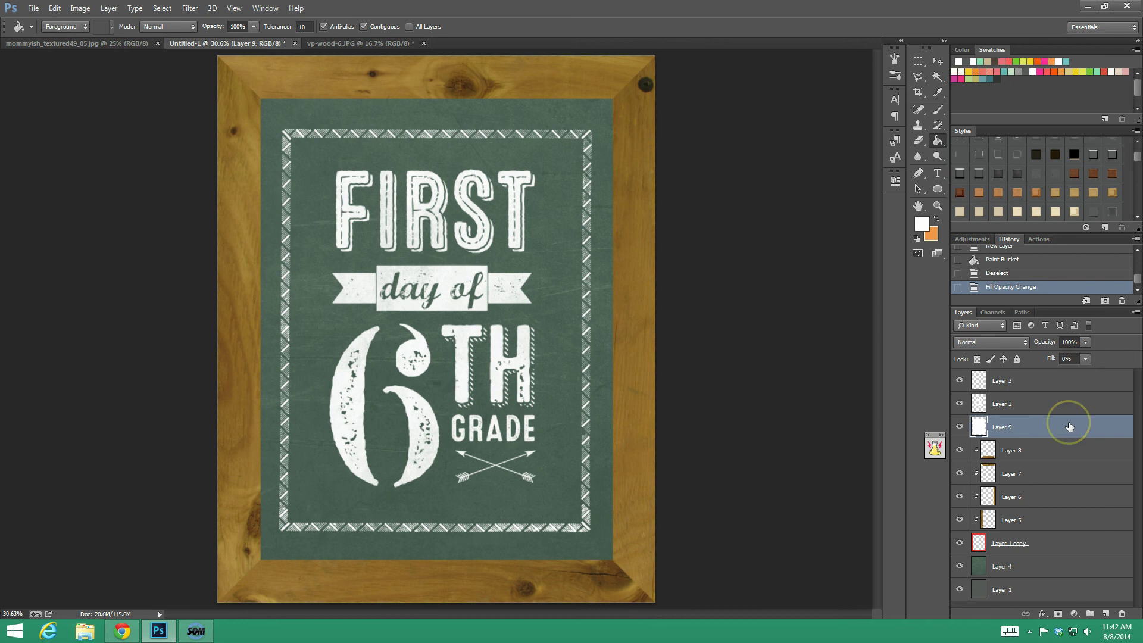
# - Add an Inner Glow effect to Layer 9 and set the glow color to black, 000000
pyautogui.doubleClick(1069, 427)
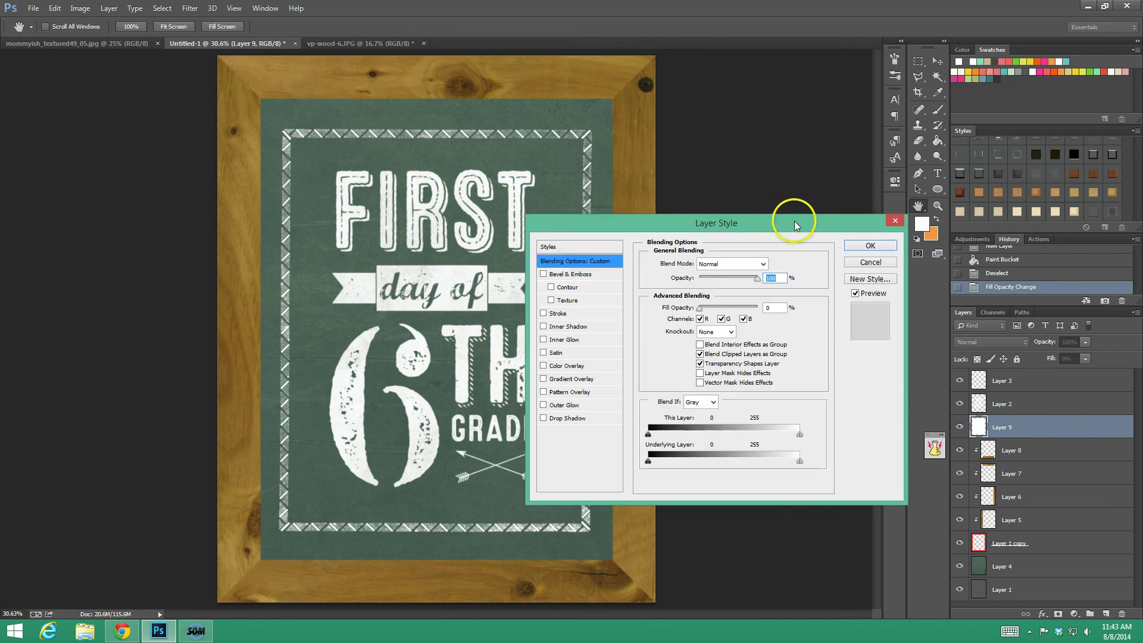
pyautogui.click(543, 339)
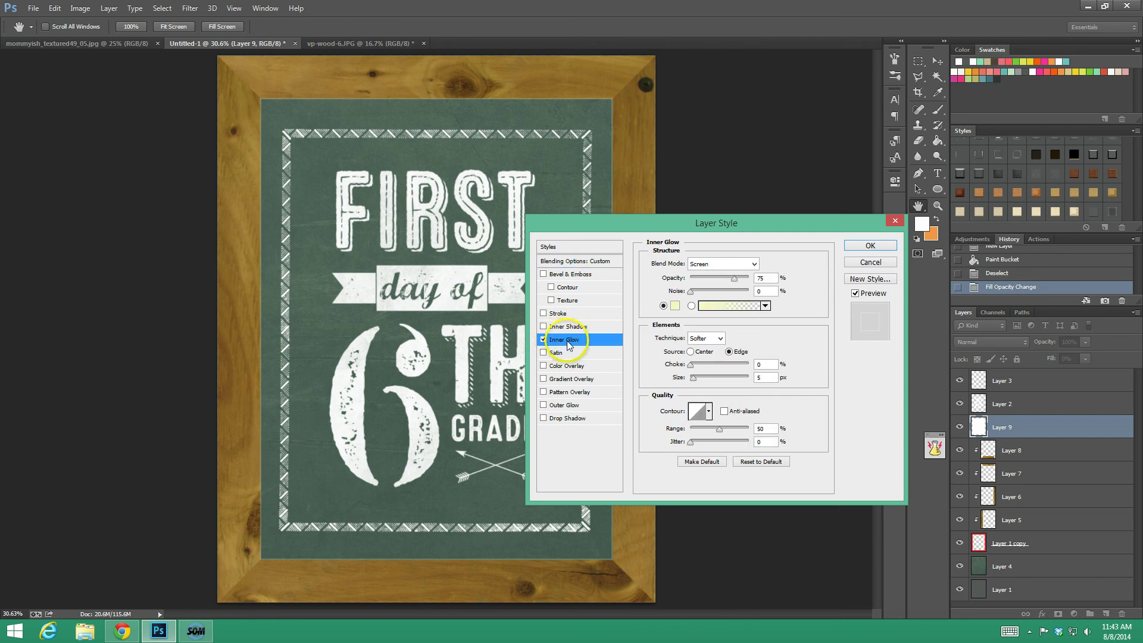
pyautogui.click(674, 305)
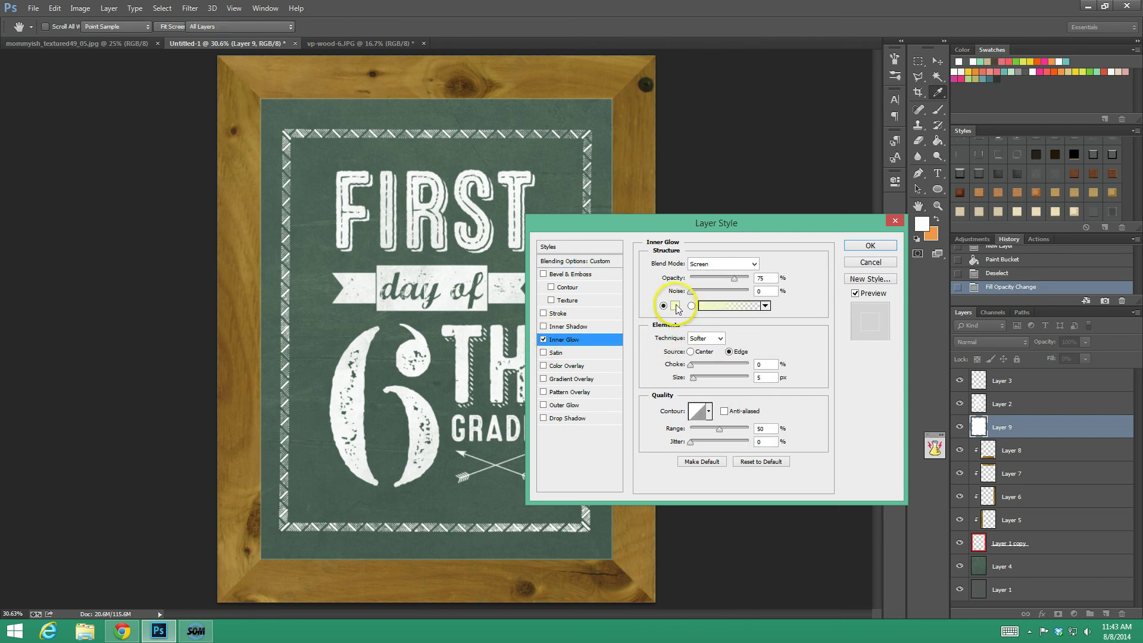
pyautogui.moveTo(768, 562); pyautogui.dragTo(732, 597)
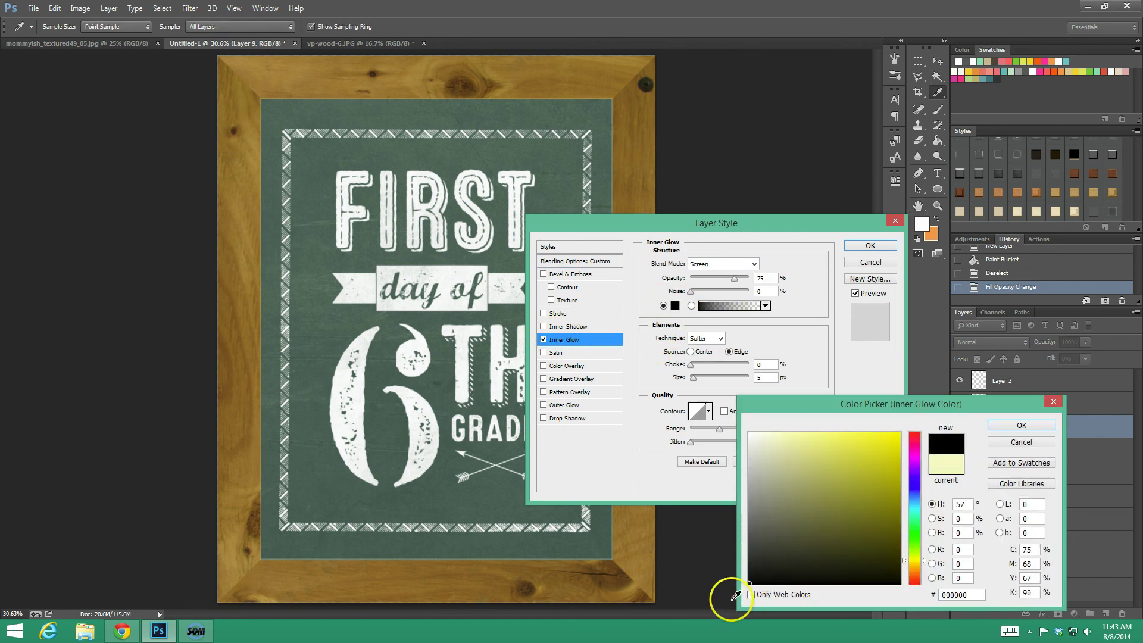
pyautogui.click(995, 434)
# - Set the inner glow to Color Burn, 22% opacity, 100 px size and slight noise, apply it, and compare Layer 9 hidden and shown
pyautogui.click(722, 263)
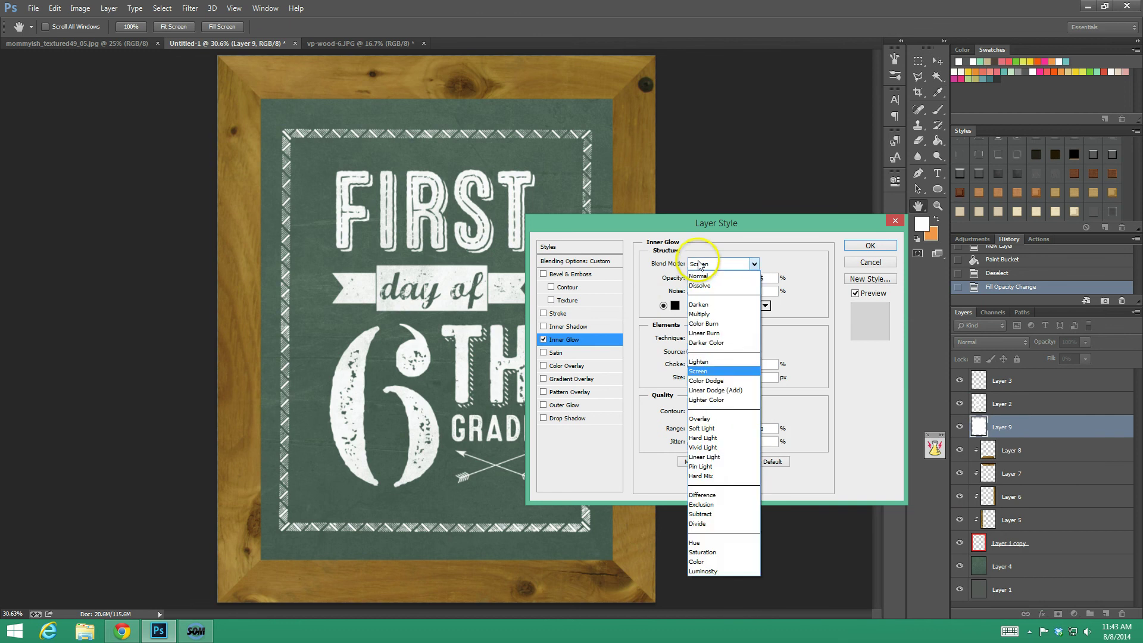
pyautogui.click(712, 323)
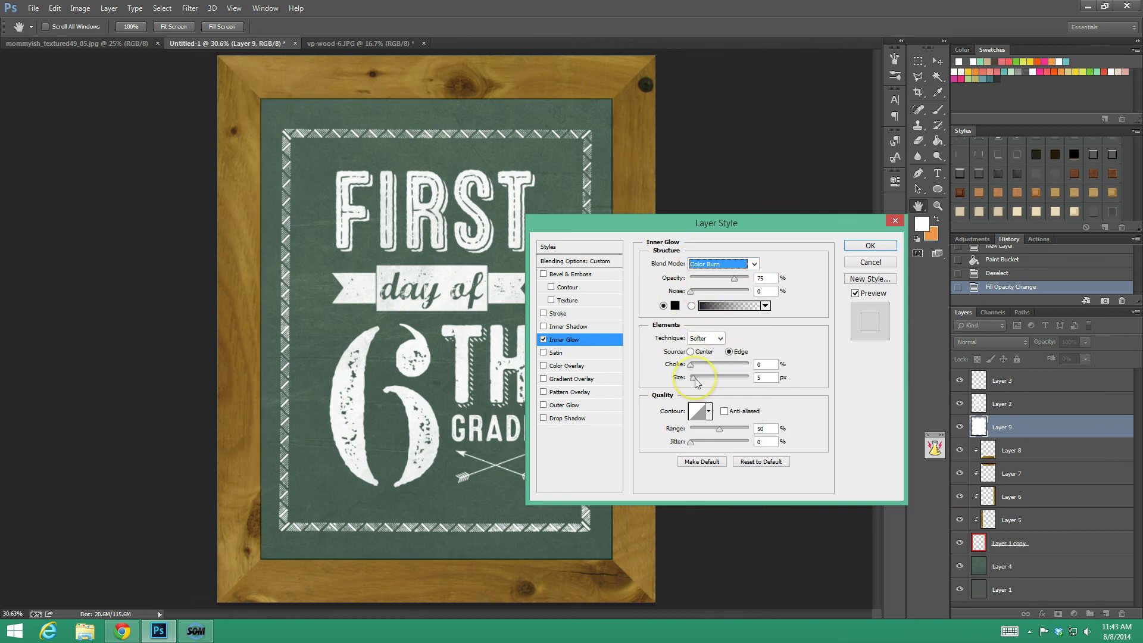
pyautogui.moveTo(693, 378); pyautogui.dragTo(714, 379)
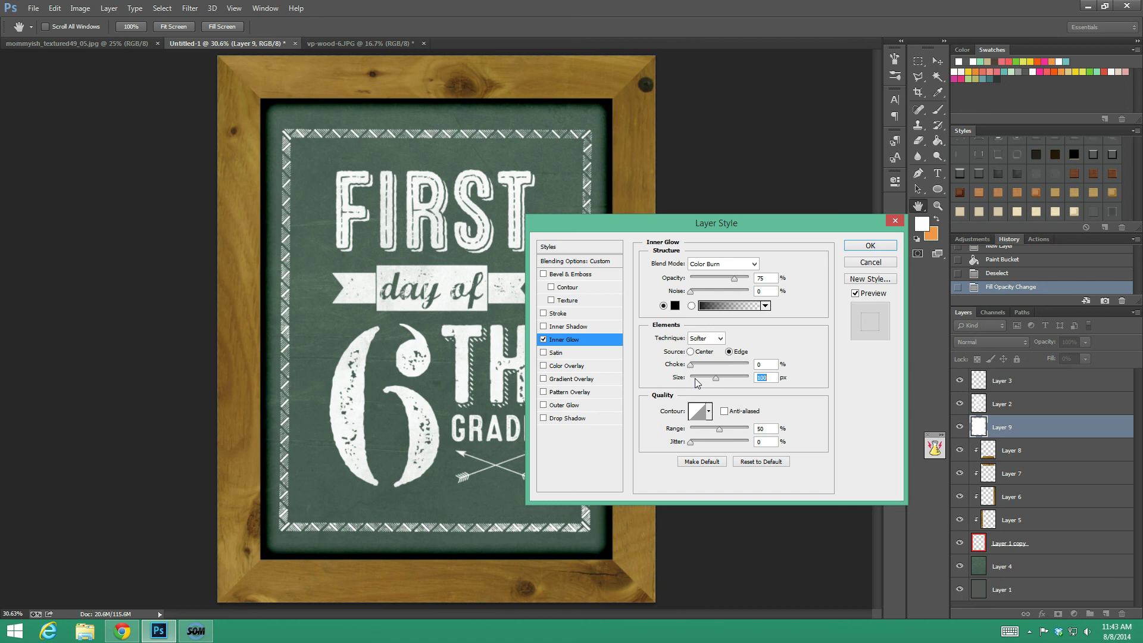
pyautogui.click(704, 280)
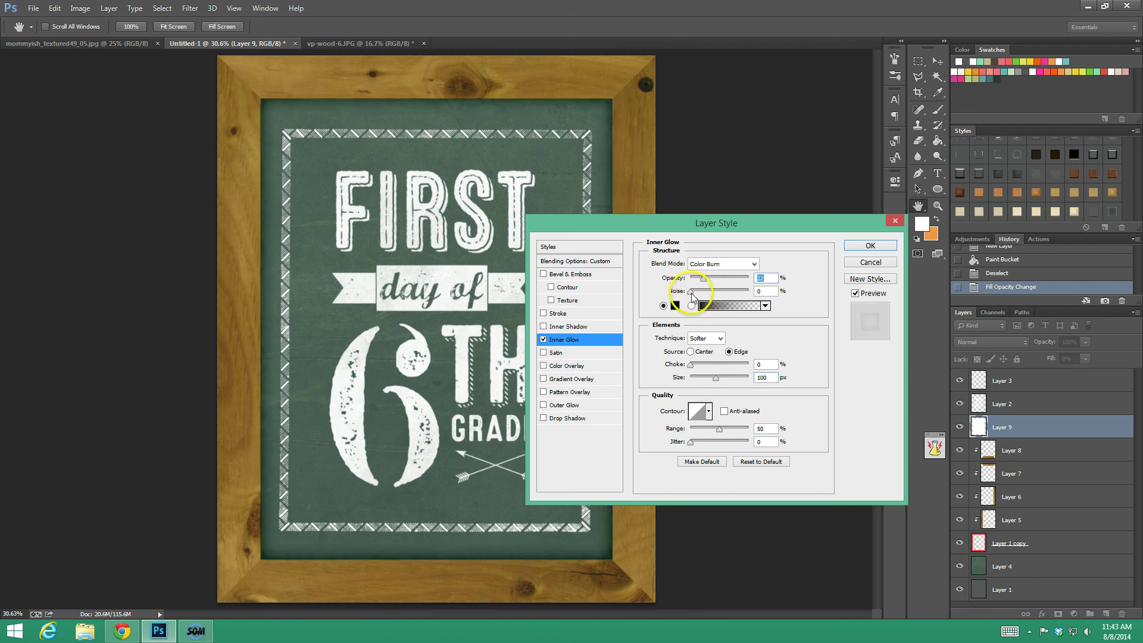
pyautogui.moveTo(692, 292); pyautogui.dragTo(694, 295)
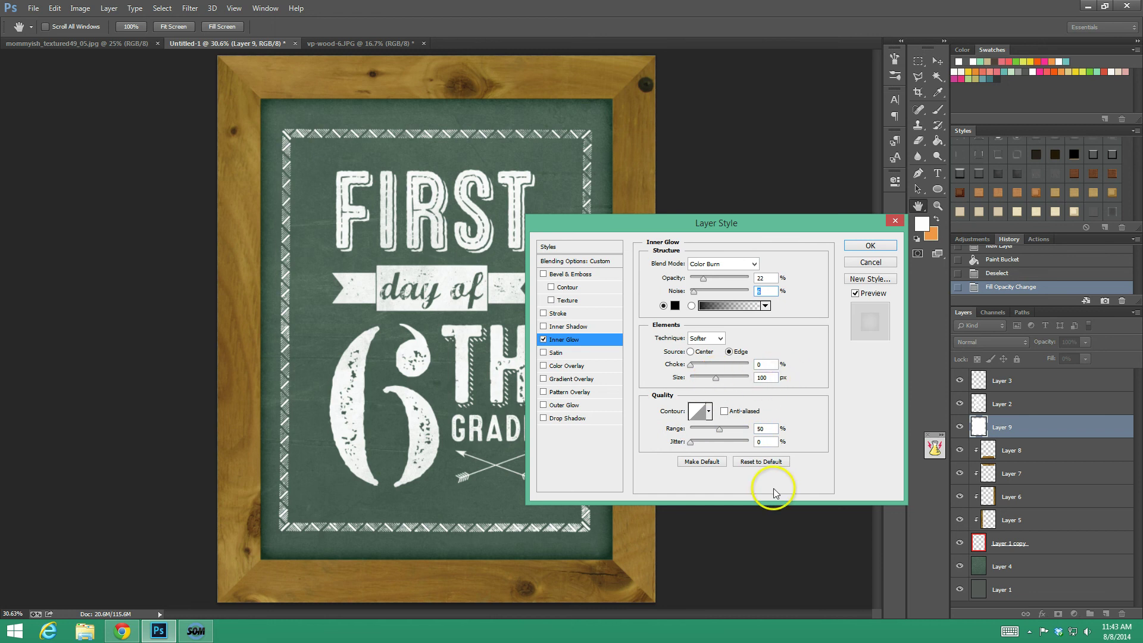
pyautogui.click(872, 248)
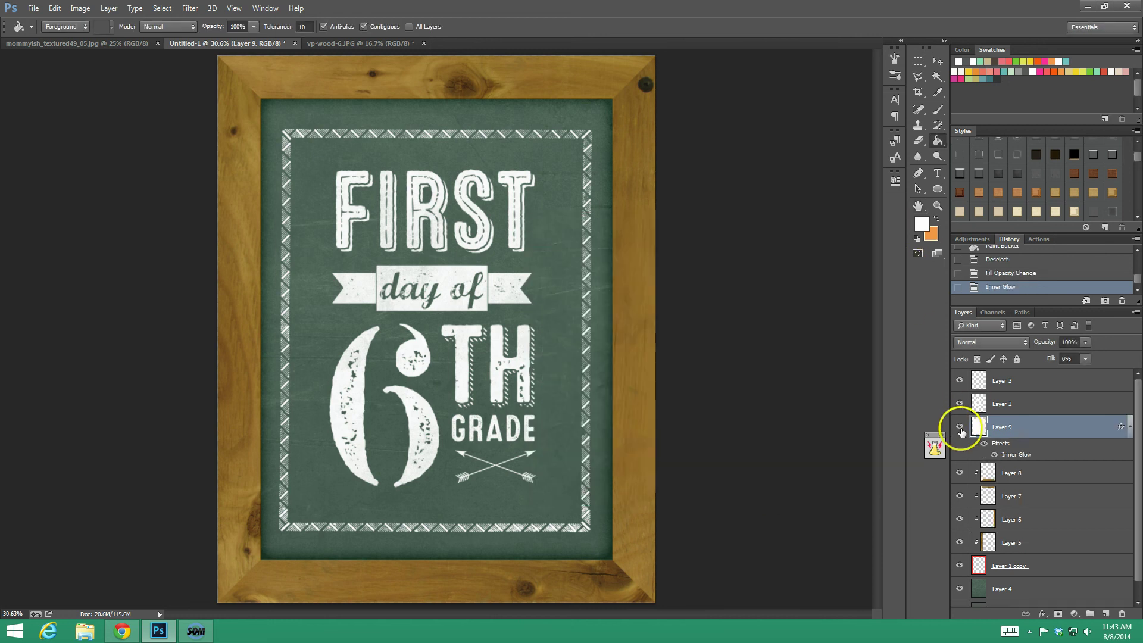
pyautogui.click(959, 426)
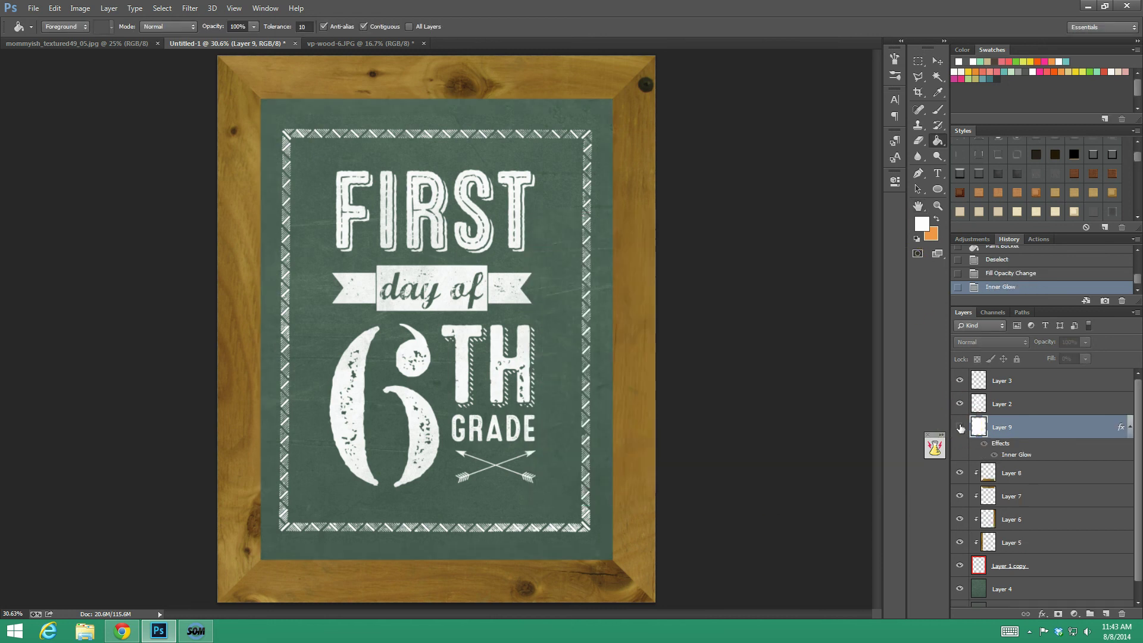
pyautogui.click(959, 427)
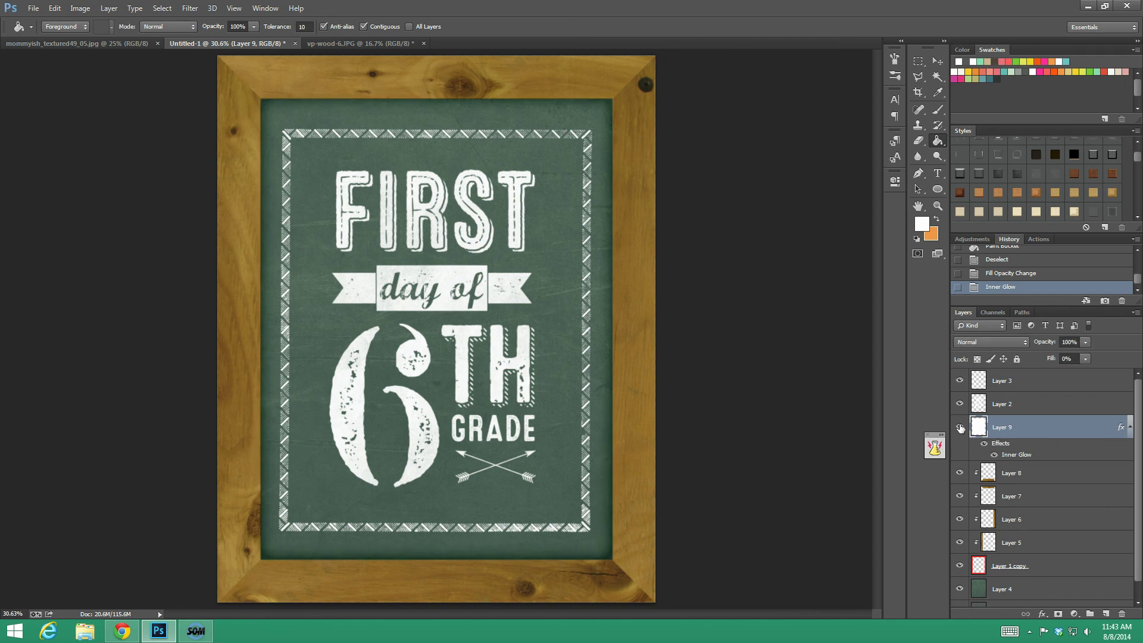
# - Check what Layer 2 and Layer 3 contain by toggling their visibility, and merge the two layers into one
pyautogui.scroll(-1, 1039, 496)
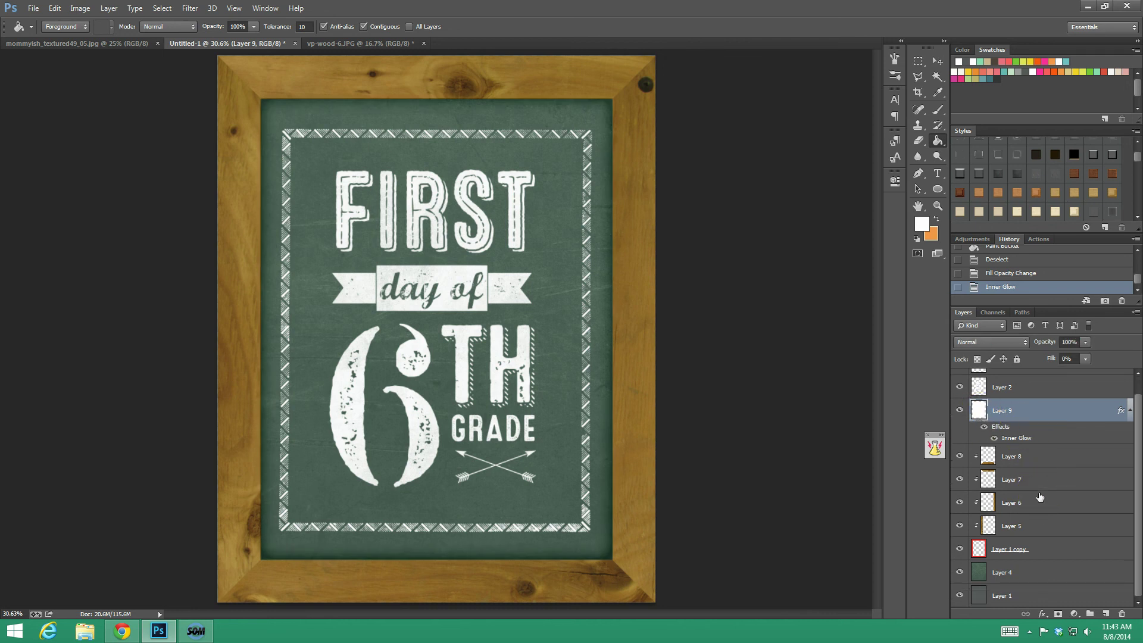
pyautogui.scroll(1, 1039, 496)
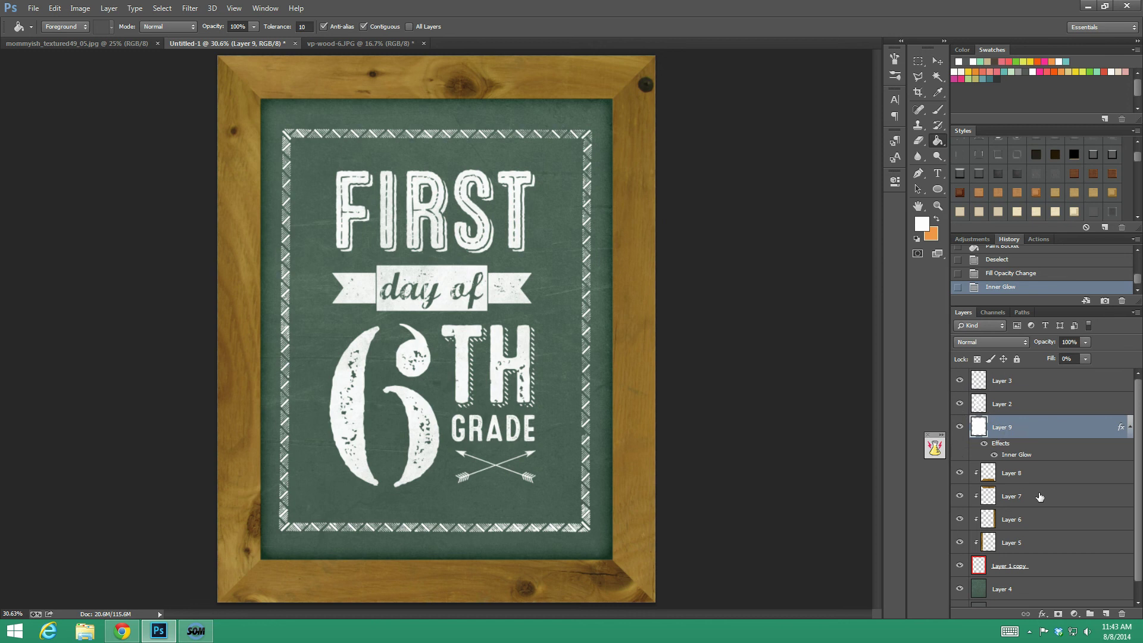
pyautogui.click(1012, 402)
pyautogui.click(958, 404)
pyautogui.click(958, 405)
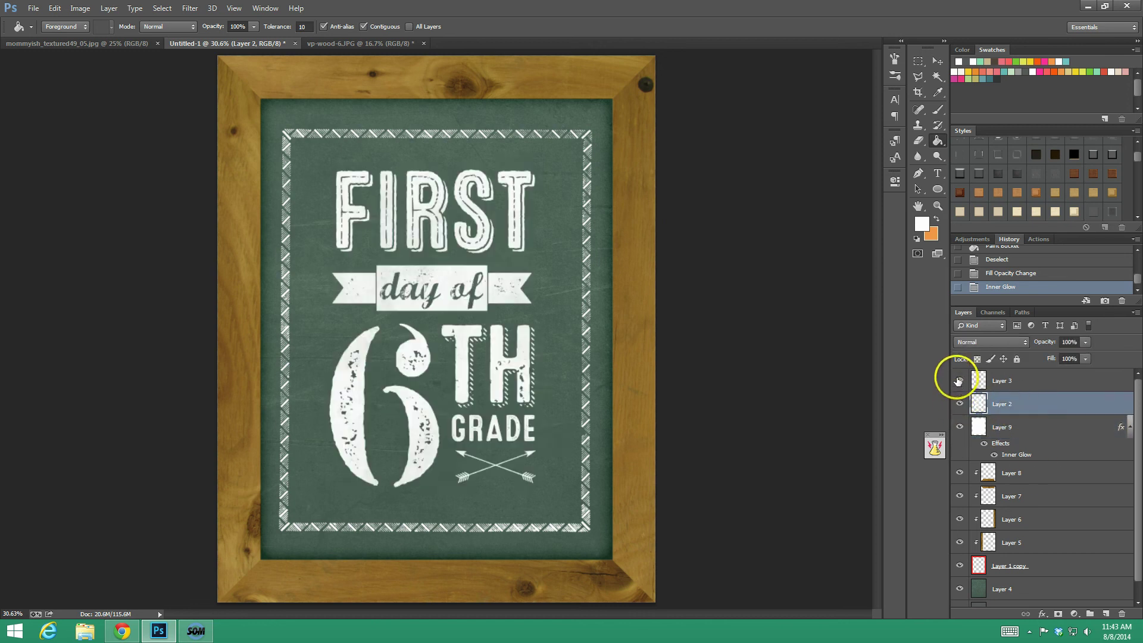
pyautogui.click(960, 380)
pyautogui.click(960, 379)
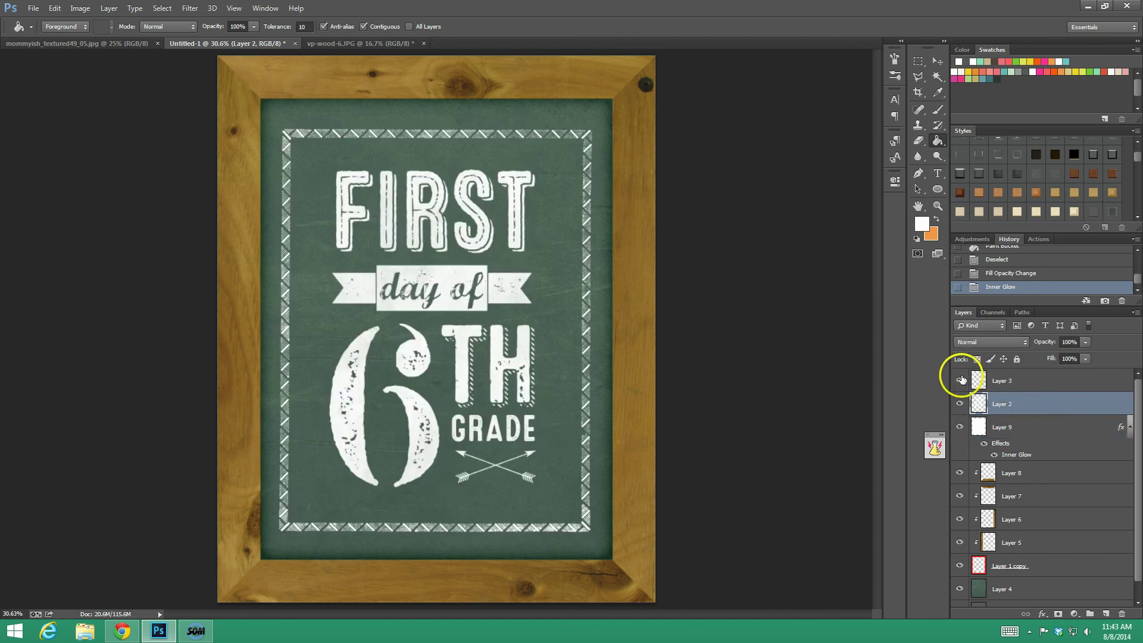
pyautogui.keyDown('shift'); pyautogui.click(1027, 385); pyautogui.keyUp('shift')
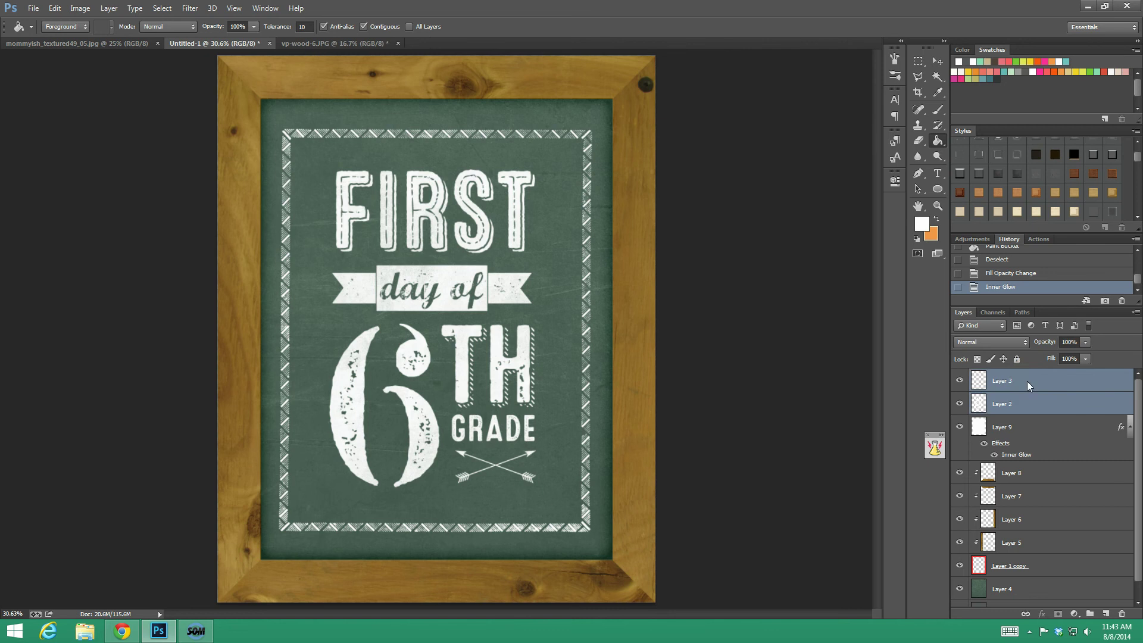
pyautogui.rightClick(1026, 381)
pyautogui.click(956, 433)
# - Duplicate the merged Layer 3 as Layer 3 copy within the same document and hide the copy
pyautogui.rightClick(1032, 380)
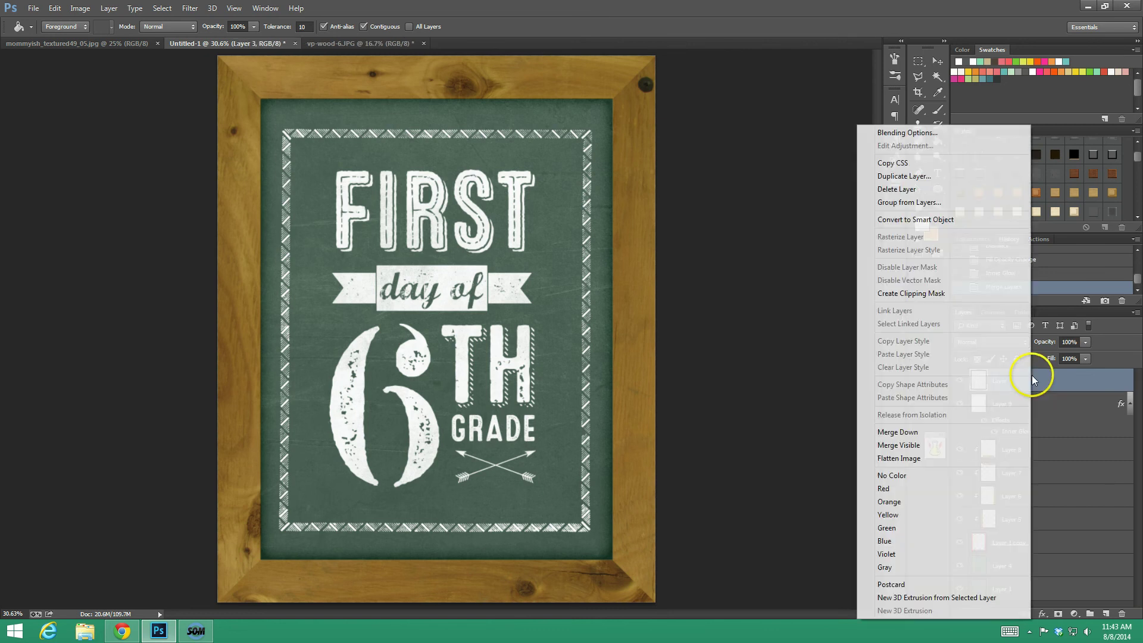
pyautogui.click(922, 176)
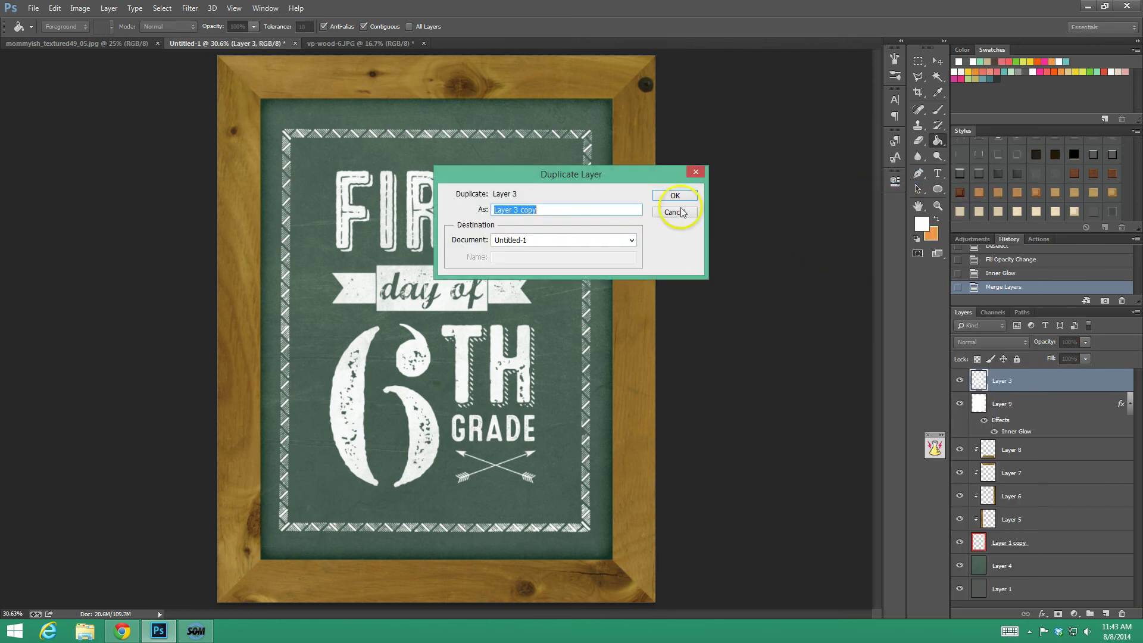
pyautogui.click(675, 195)
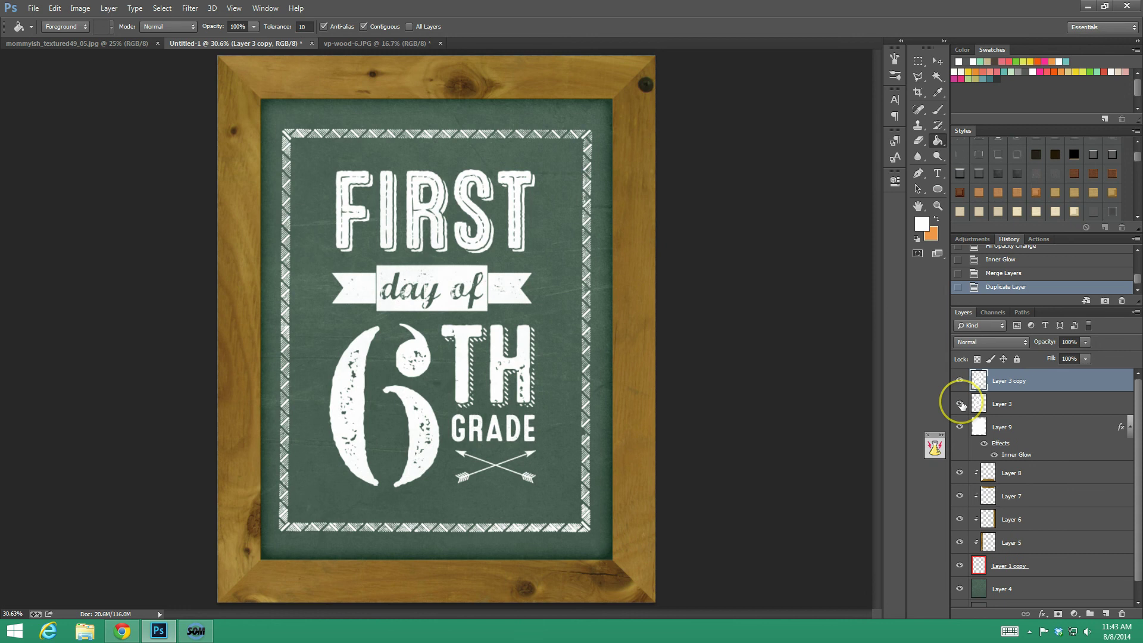
pyautogui.click(959, 380)
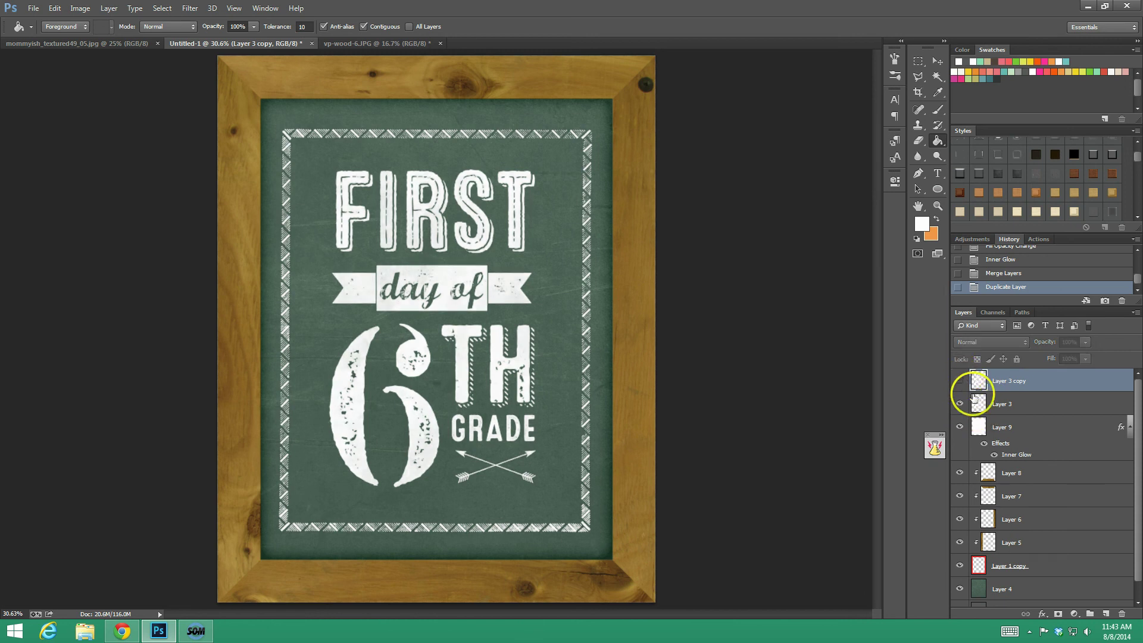
# - Apply a strong Gaussian Blur to the original Layer 3 so its lettering and border become a soft chalk haze
pyautogui.click(1001, 405)
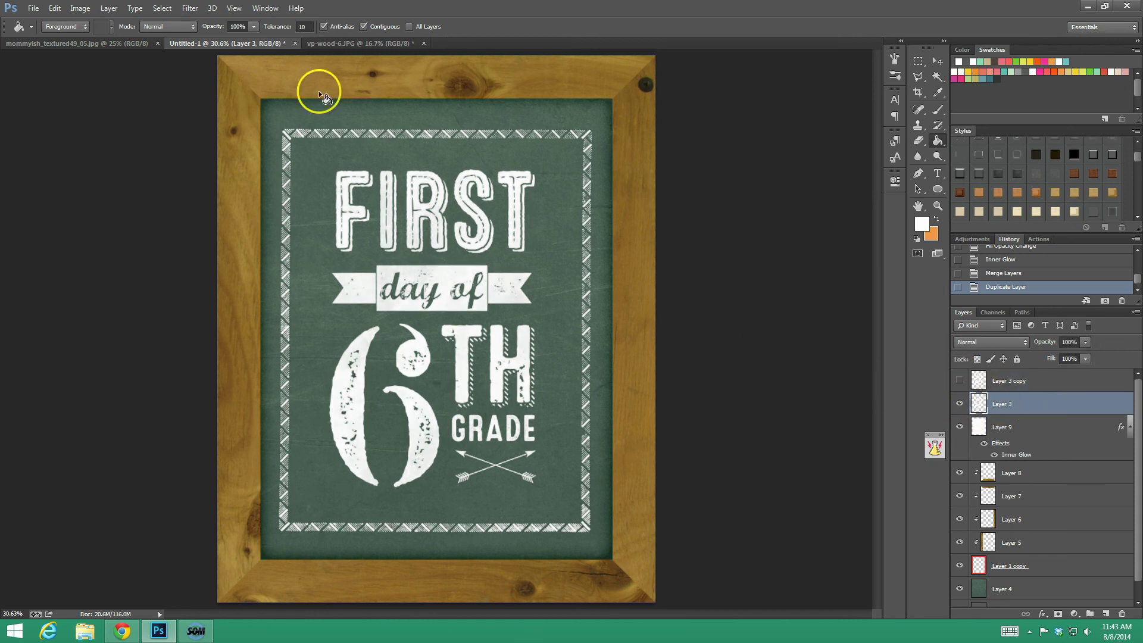
pyautogui.click(190, 8)
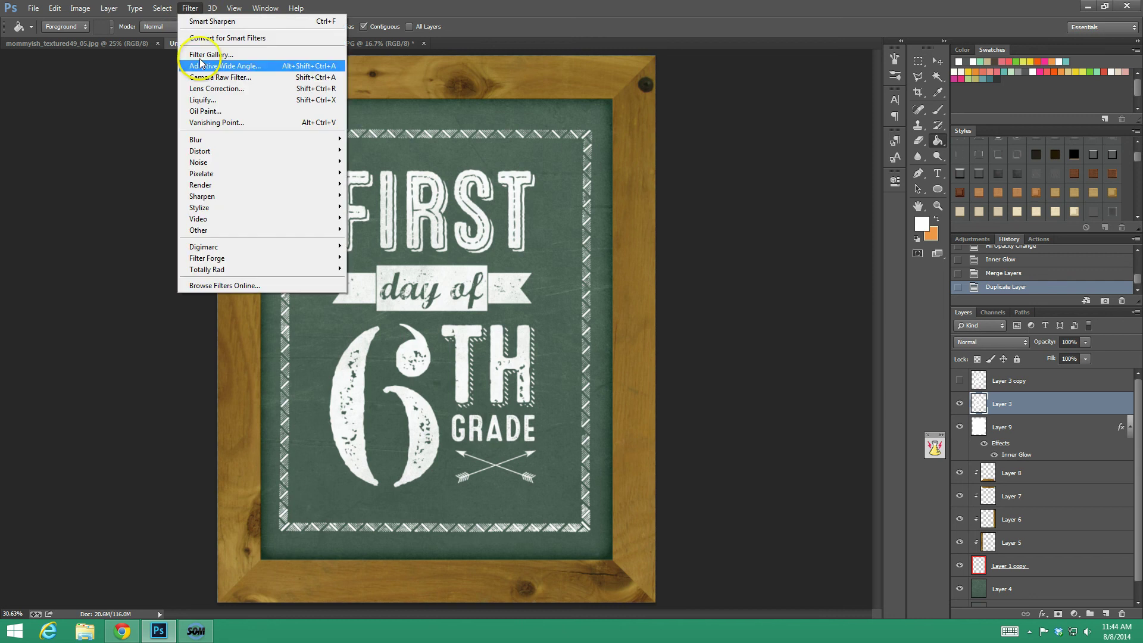
pyautogui.moveTo(228, 141)
pyautogui.click(142, 223)
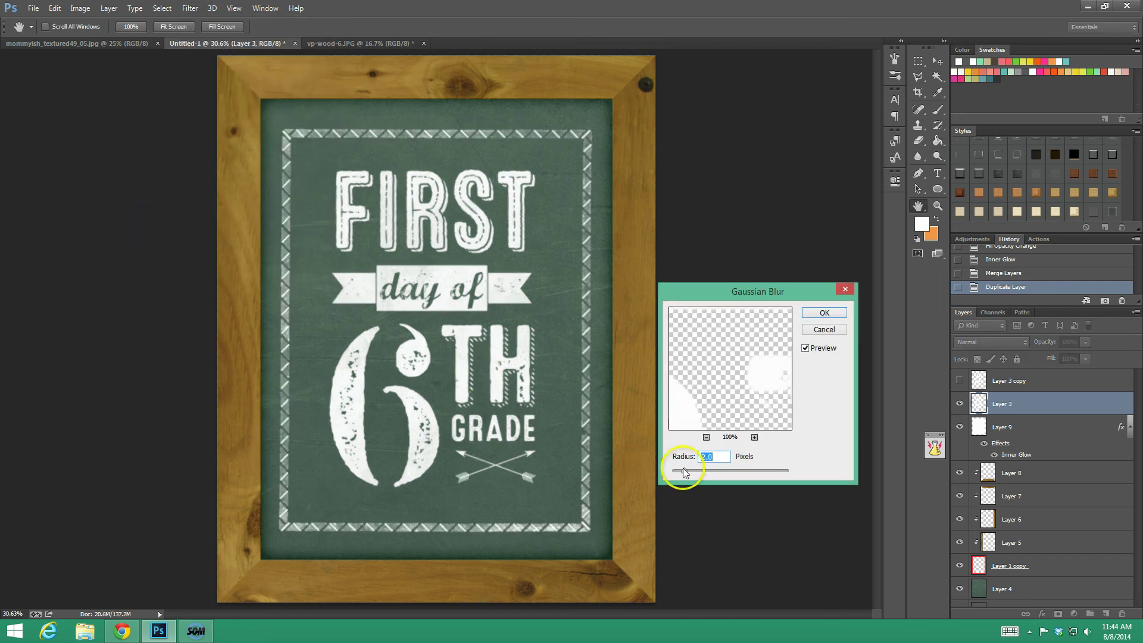
pyautogui.moveTo(683, 468); pyautogui.dragTo(713, 472)
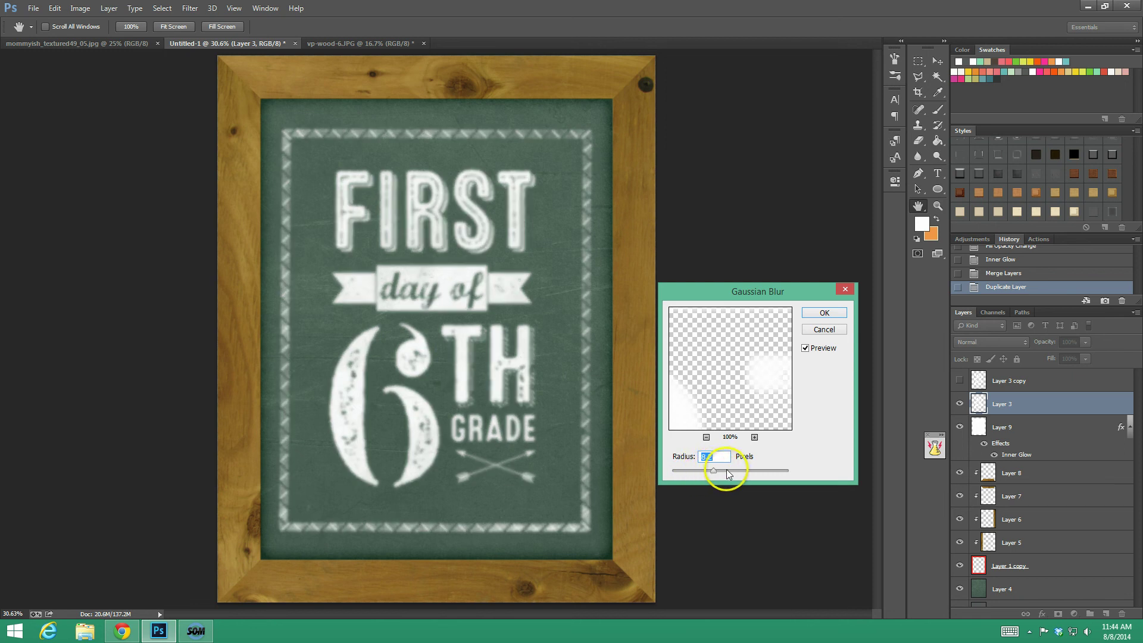
pyautogui.click(727, 470)
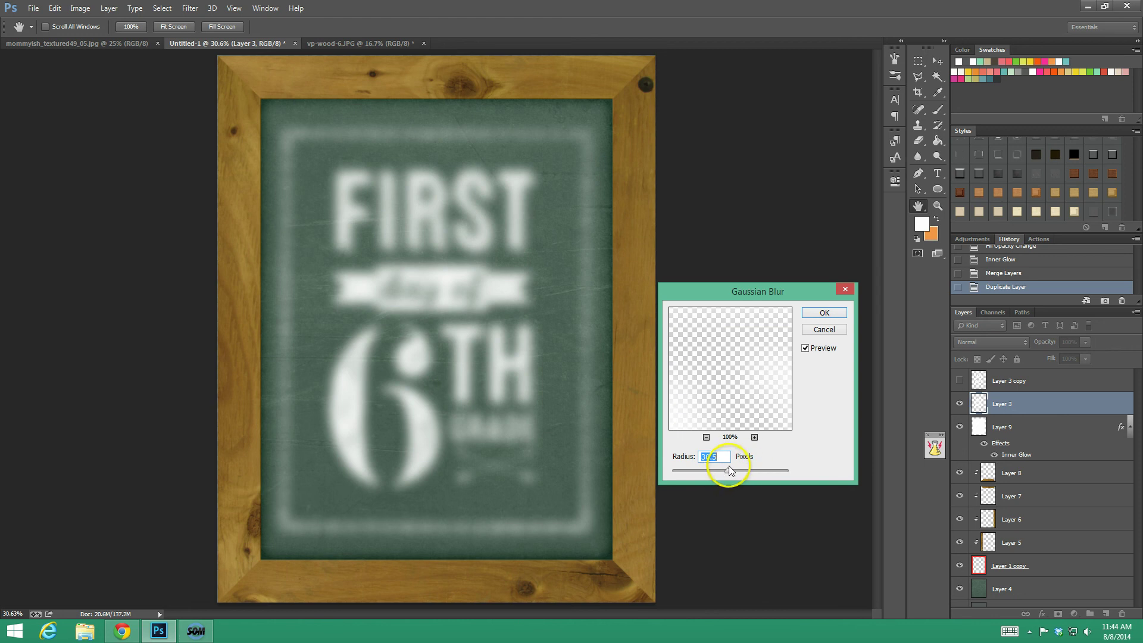
pyautogui.click(823, 313)
# - Activate the Eraser tool and choose the 2394 px grunge brush preset for it
pyautogui.press('g')
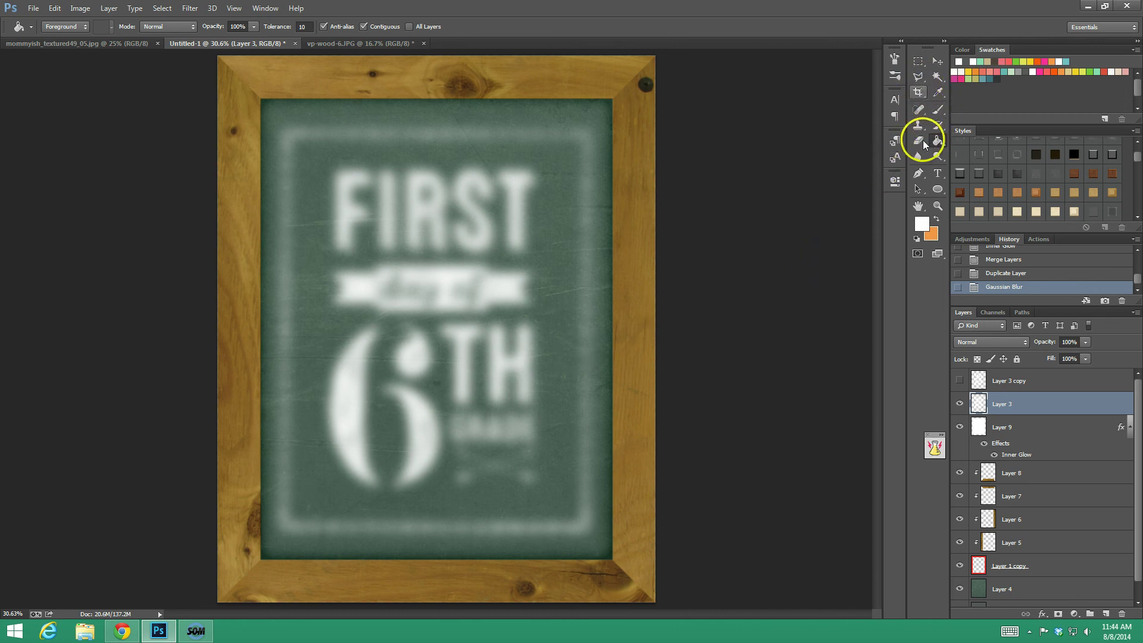
pyautogui.click(914, 141)
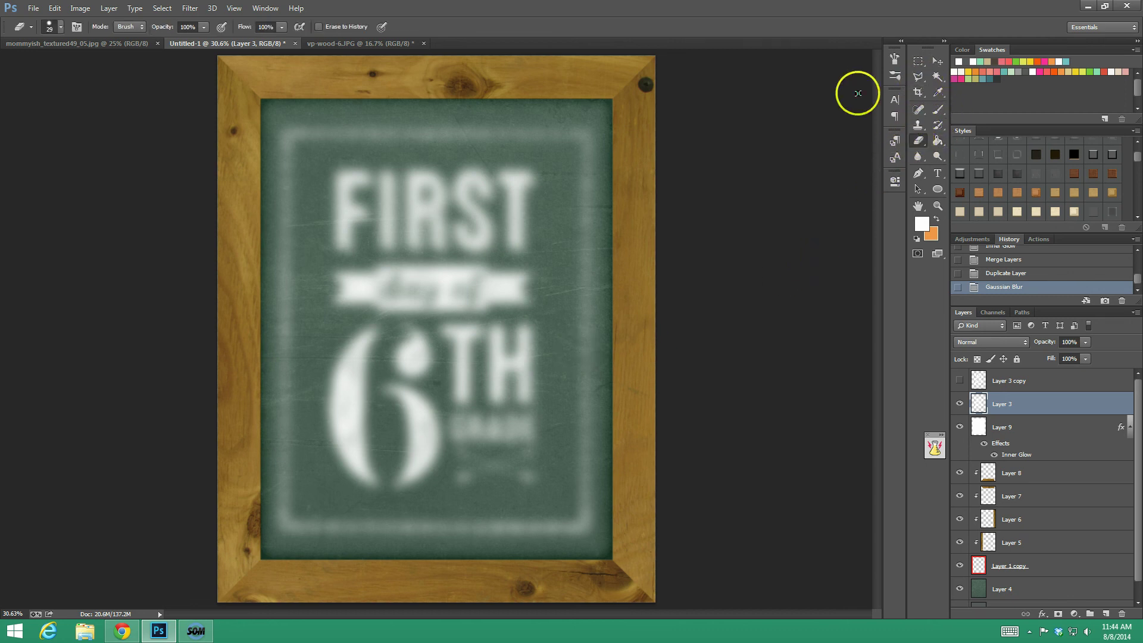
pyautogui.click(895, 75)
pyautogui.moveTo(877, 295)
pyautogui.mouseDown()
pyautogui.moveTo(874, 204)
pyautogui.moveTo(877, 261)
pyautogui.mouseUp()
pyautogui.click(818, 333)
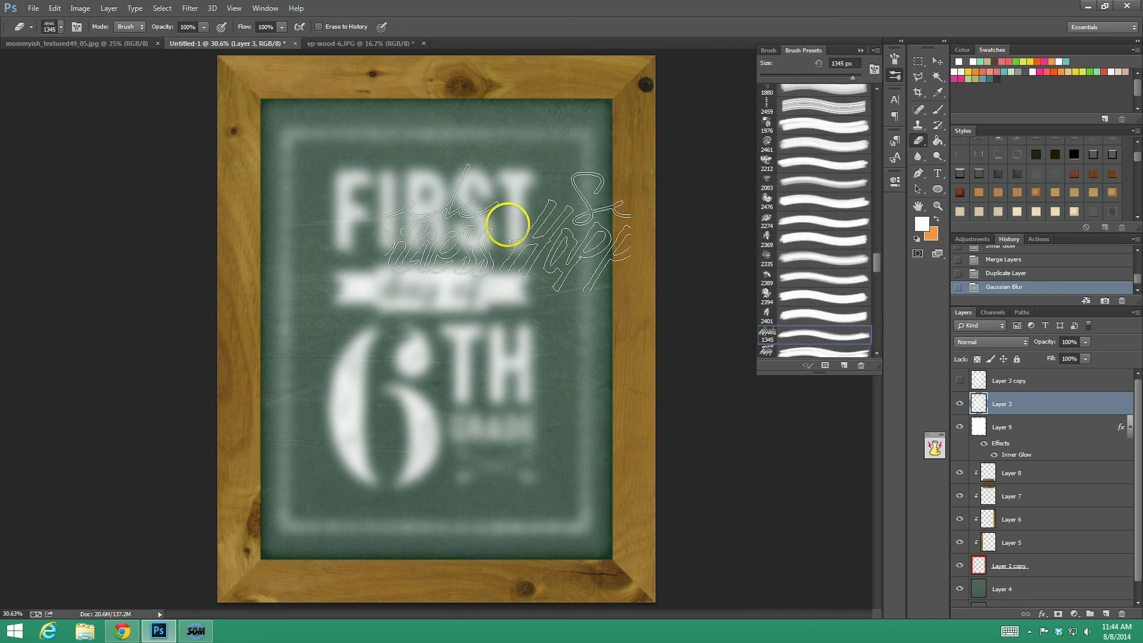
pyautogui.click(794, 301)
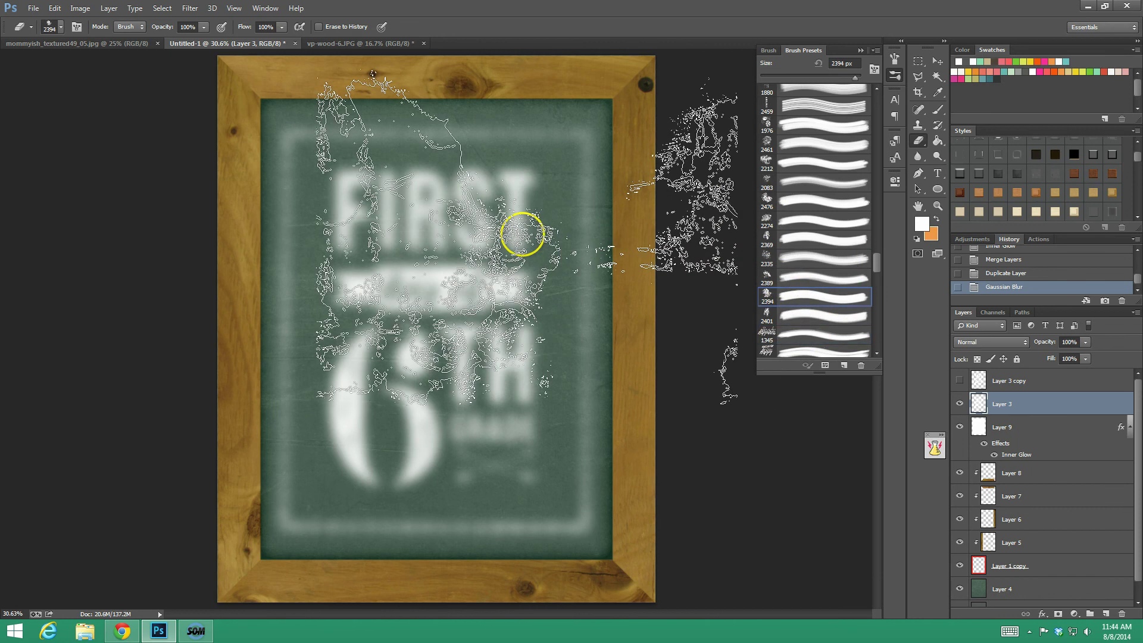
# - Erase patches of the blurred lettering and border on Layer 3 with the 2394 px grunge brush and the 2335 px text-texture brush
pyautogui.moveTo(559, 152)
pyautogui.mouseDown()
pyautogui.moveTo(543, 589)
pyautogui.moveTo(309, 458)
pyautogui.moveTo(244, 163)
pyautogui.moveTo(649, 547)
pyautogui.moveTo(502, 324)
pyautogui.moveTo(688, 409)
pyautogui.mouseUp()
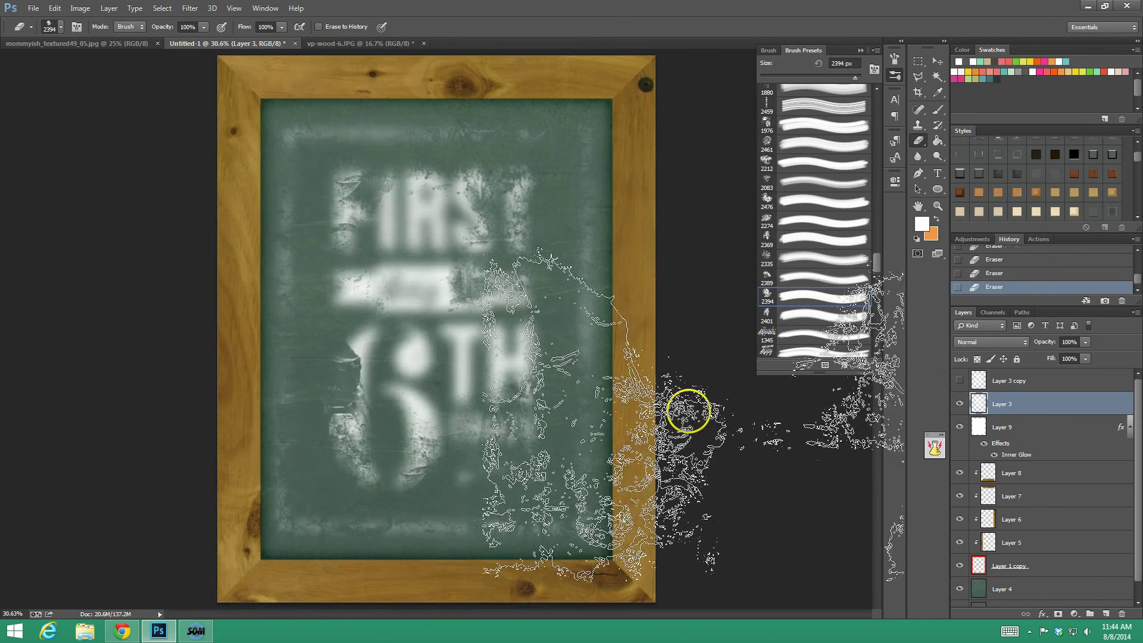
pyautogui.click(813, 257)
pyautogui.click(421, 293)
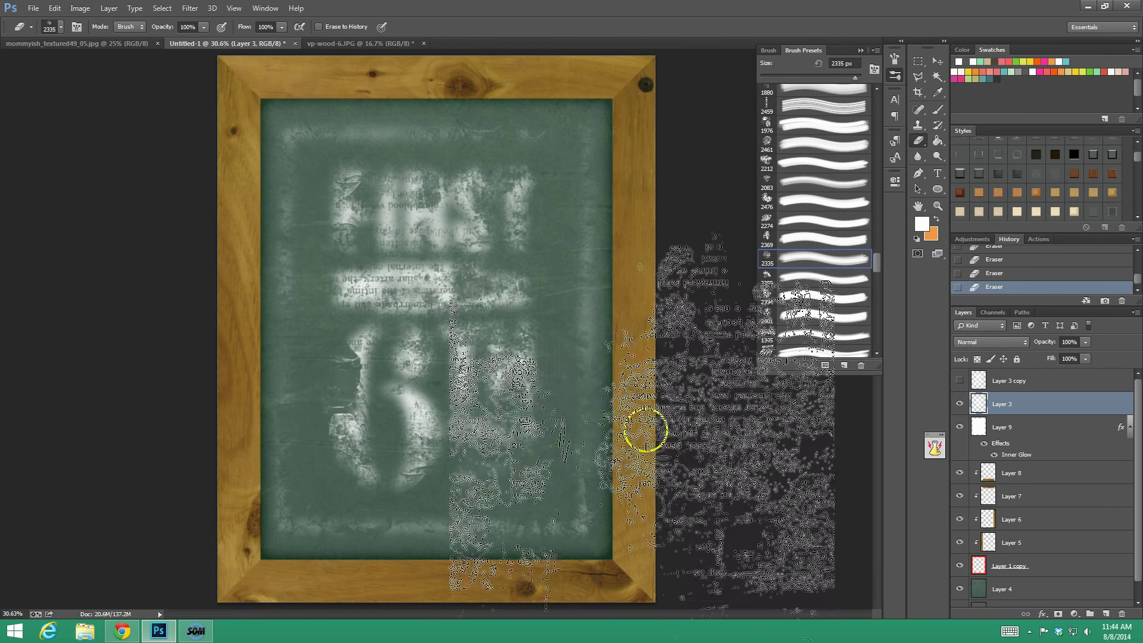
# - Erase more patches of the blurred lettering and border on Layer 3 with the 2476 px and 2394 px grunge brushes
pyautogui.click(810, 202)
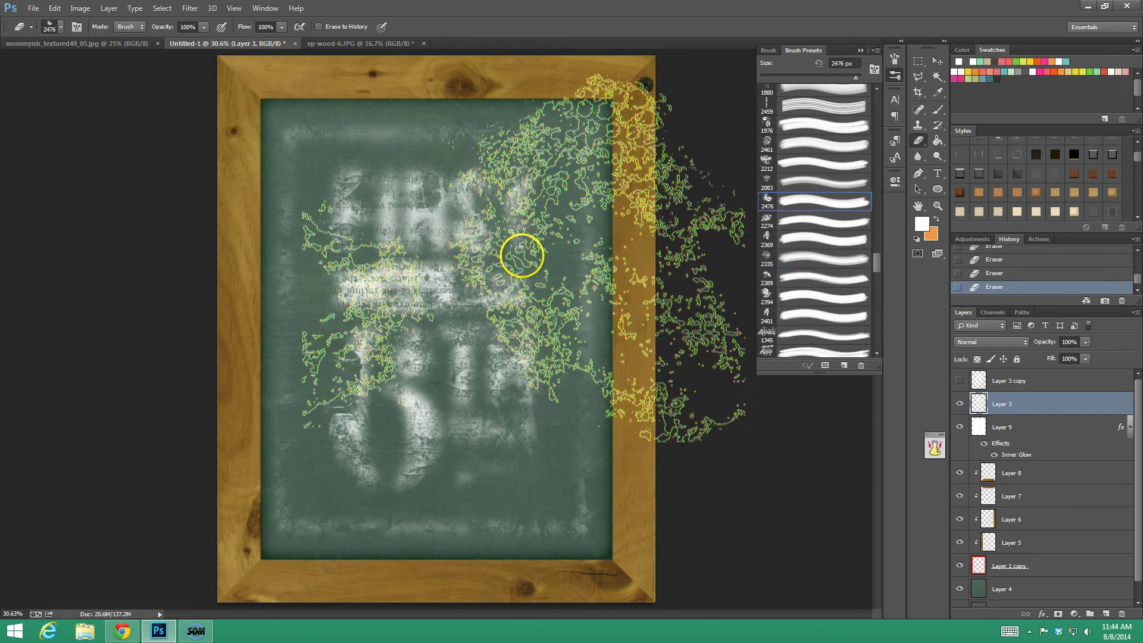
pyautogui.click(523, 257)
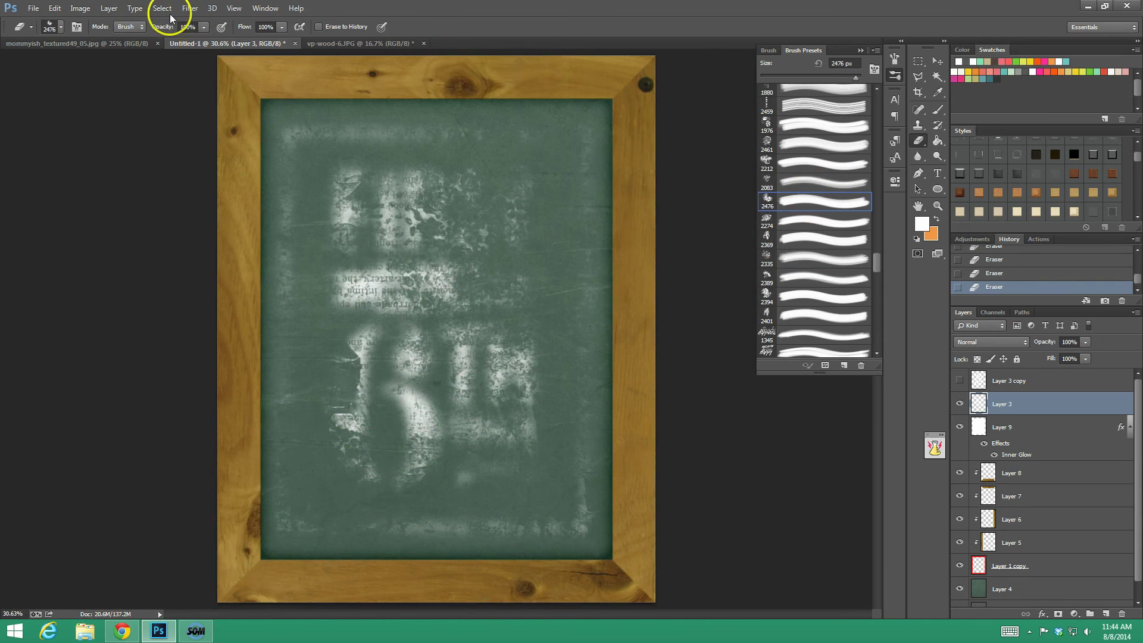
pyautogui.click(795, 257)
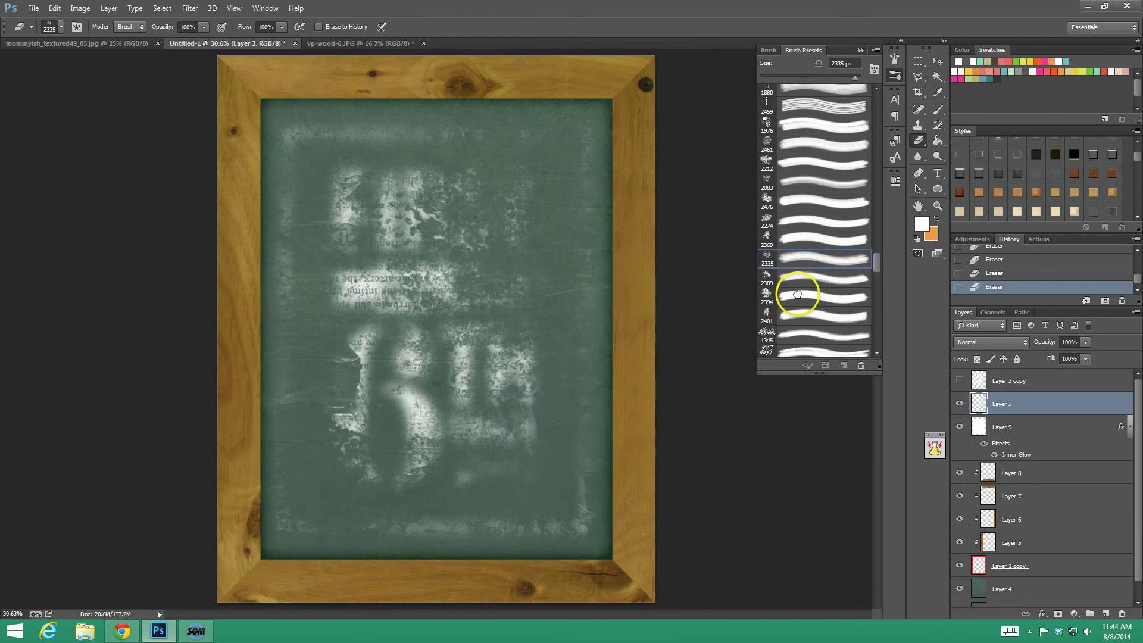
pyautogui.click(797, 294)
pyautogui.click(436, 359)
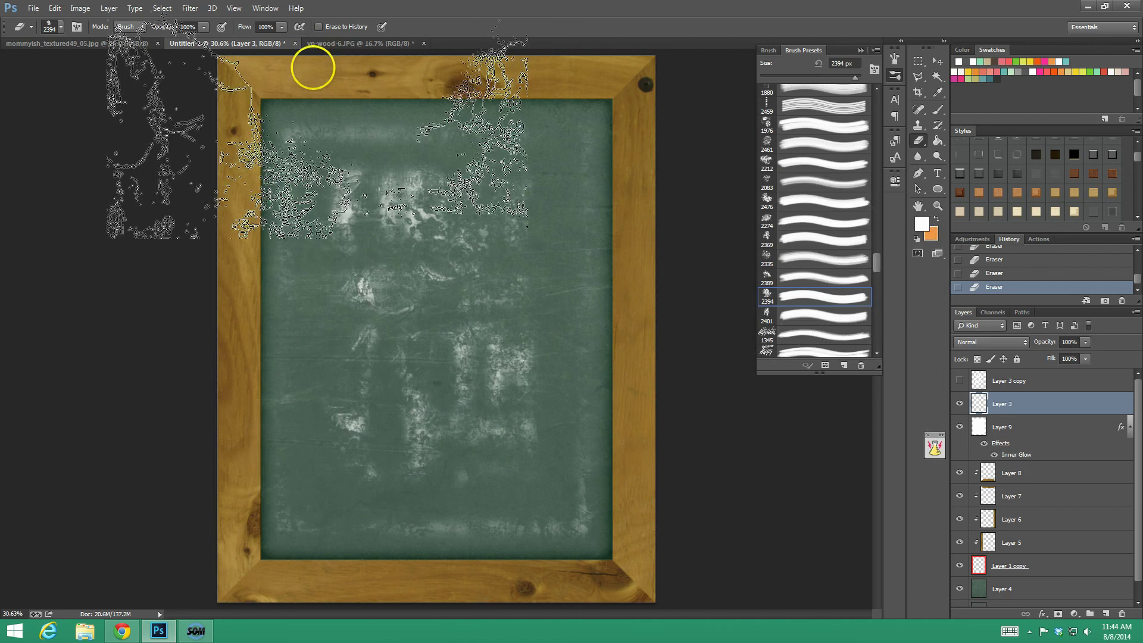
# - Apply a Motion Blur with an angle of 0° and a distance of 450 pixels to the erased chalk haze on Layer 3
pyautogui.click(190, 8)
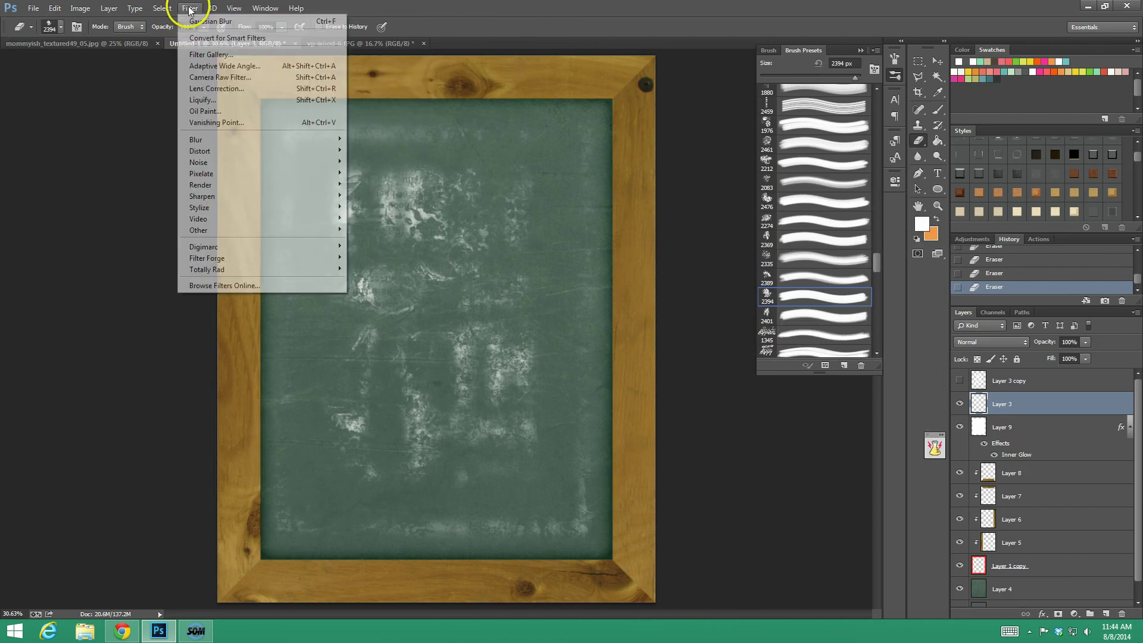
pyautogui.moveTo(252, 139)
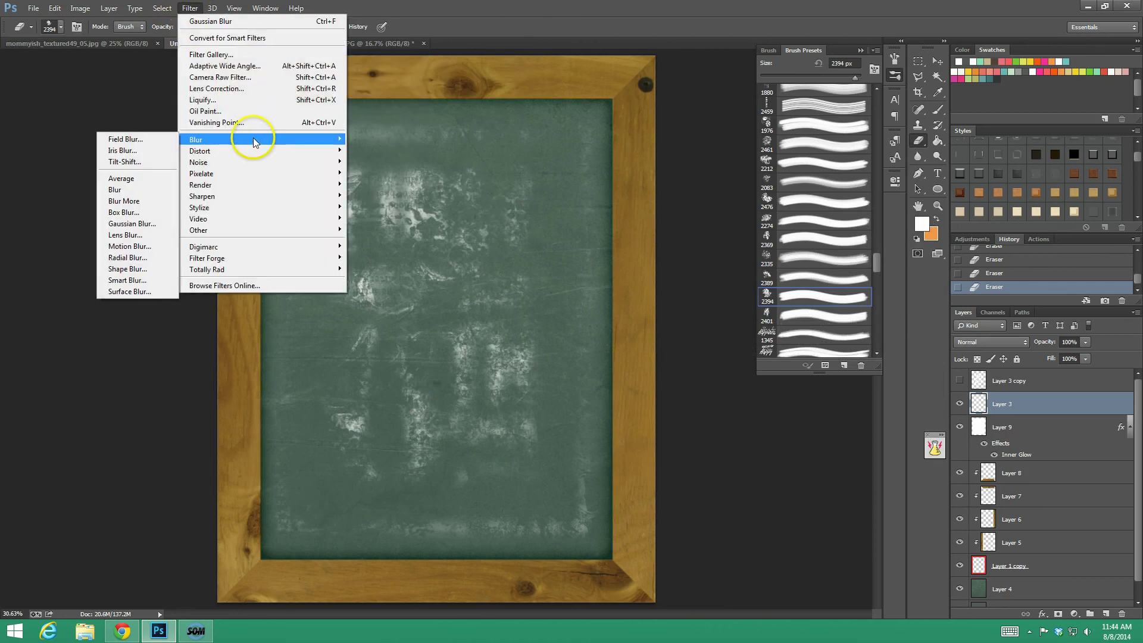
pyautogui.click(140, 246)
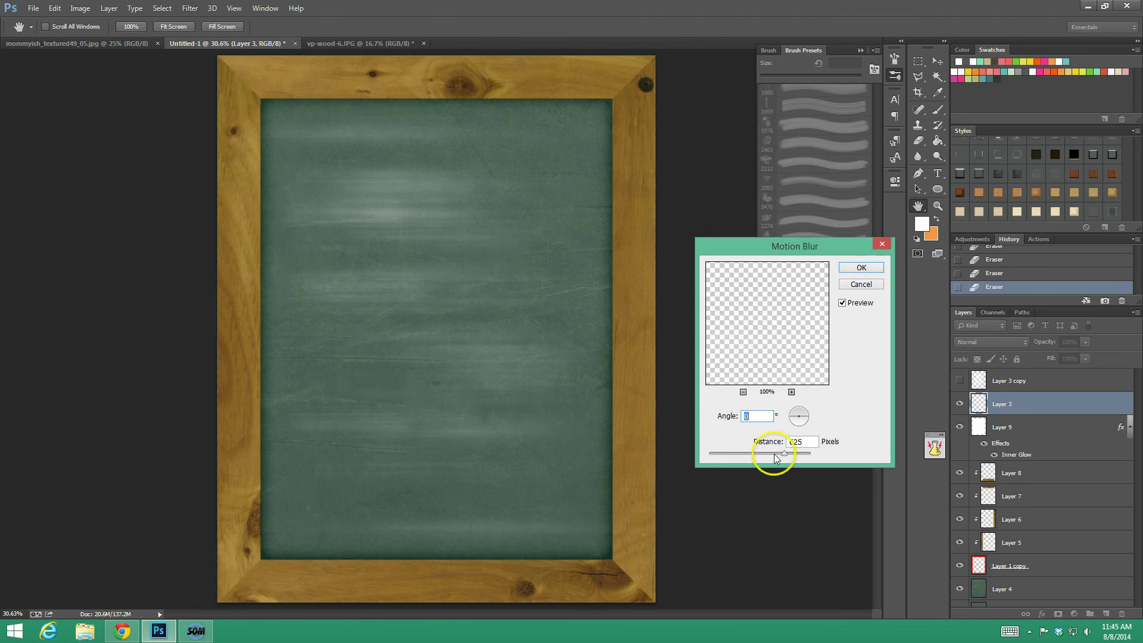
pyautogui.moveTo(777, 454); pyautogui.dragTo(777, 454)
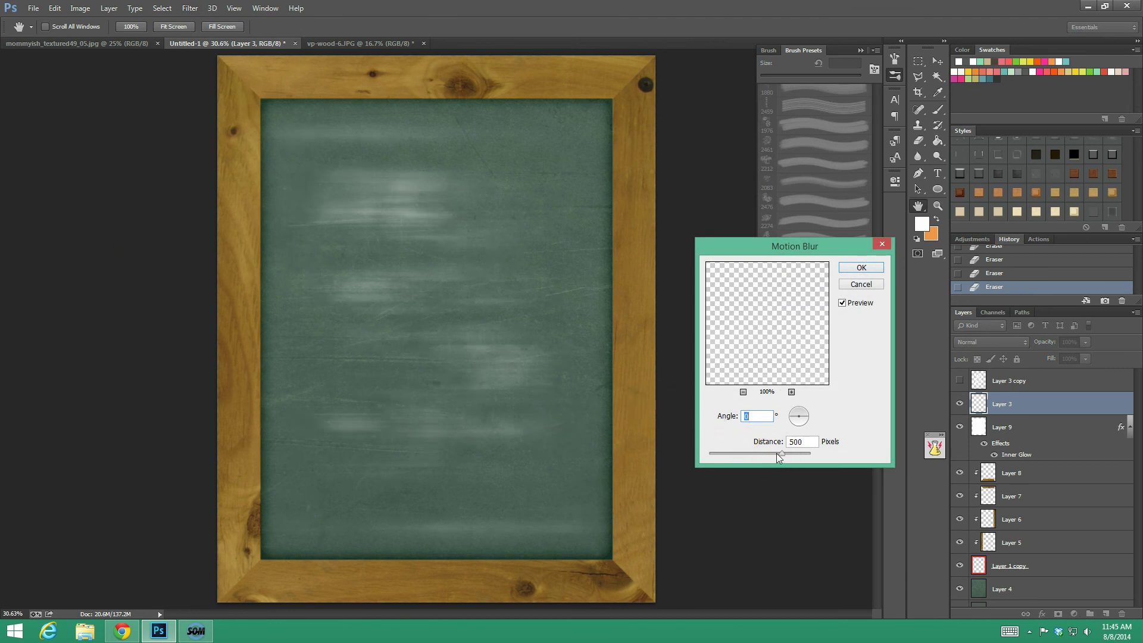
pyautogui.click(797, 444)
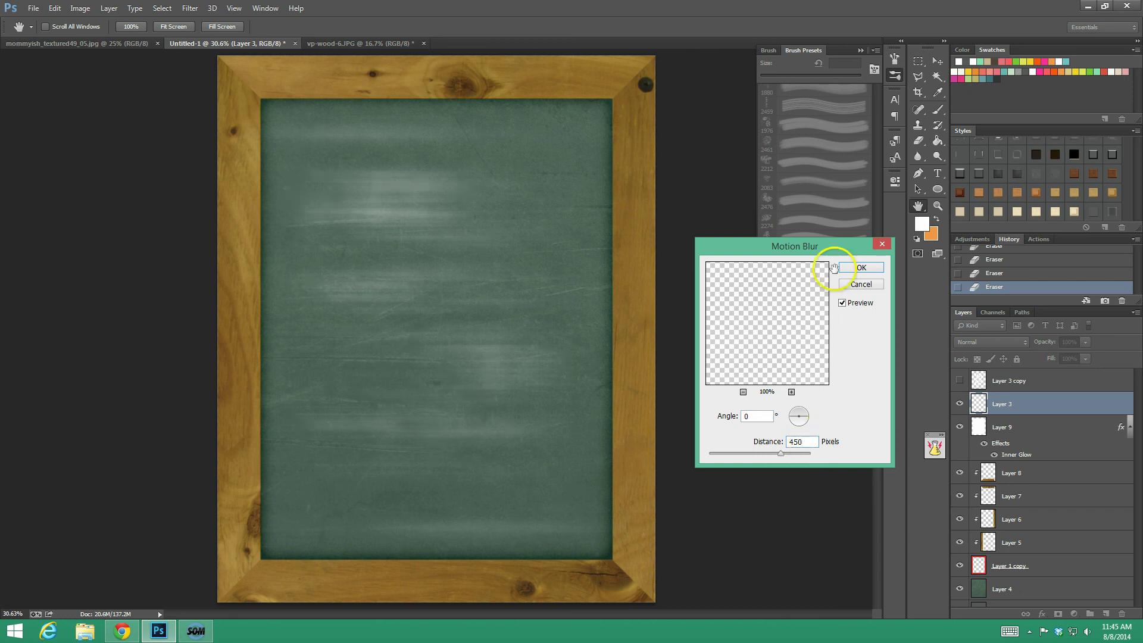
pyautogui.click(861, 267)
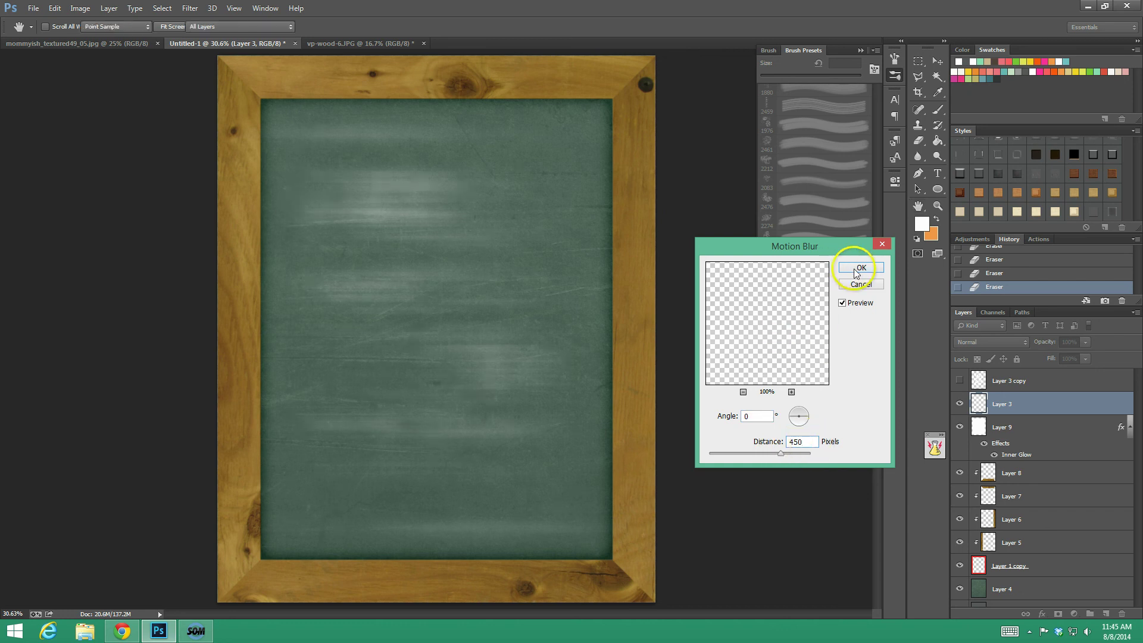
# - Show the crisp lettering on Layer 3 copy and compare the design with and without the Layer 3 chalk smudges
pyautogui.click(961, 380)
pyautogui.click(959, 381)
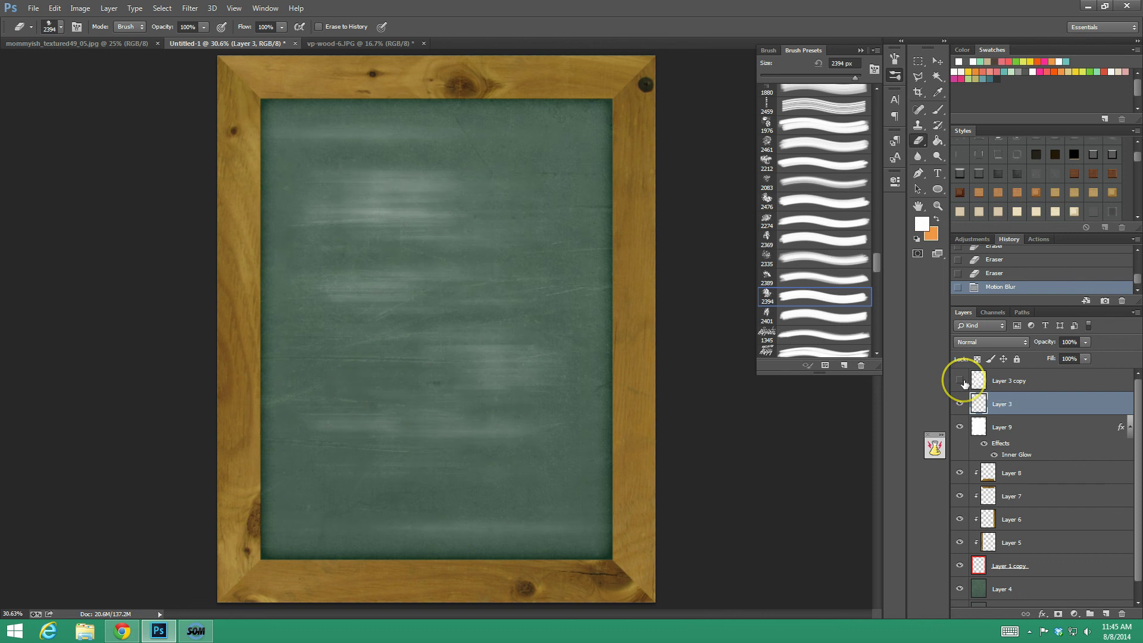
pyautogui.click(959, 404)
pyautogui.click(960, 404)
pyautogui.click(959, 380)
pyautogui.click(961, 404)
pyautogui.click(961, 404)
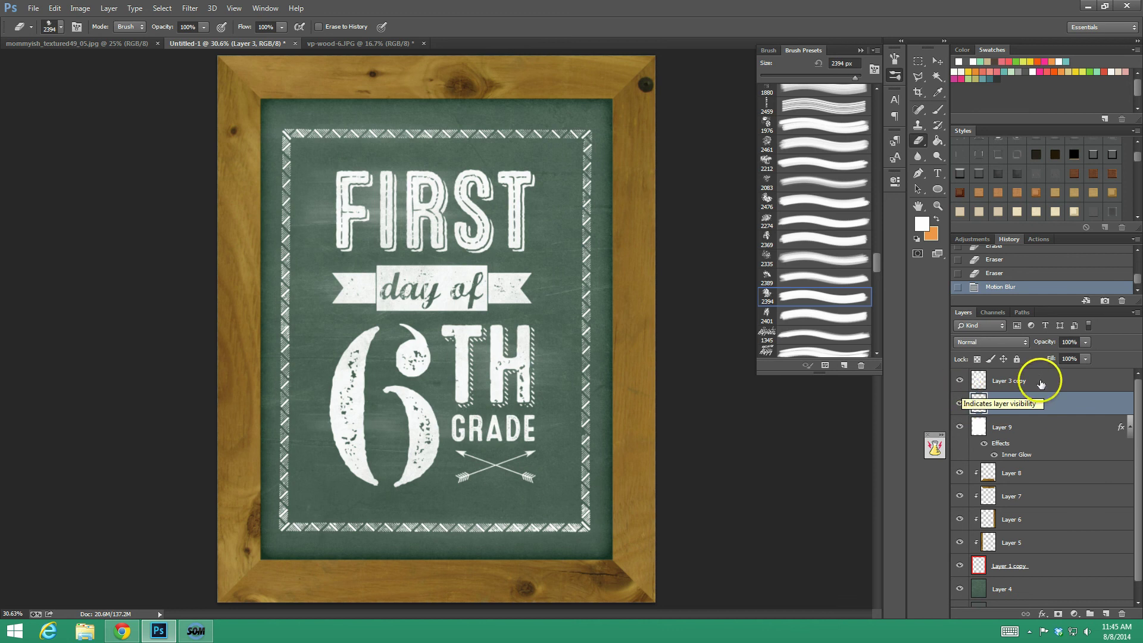
# - Select Layer 3 copy and inspect the chalk texture of the "day of" banner lettering up close, ending with the whole sign in view
pyautogui.click(984, 380)
pyautogui.scroll(-5, 996, 199)
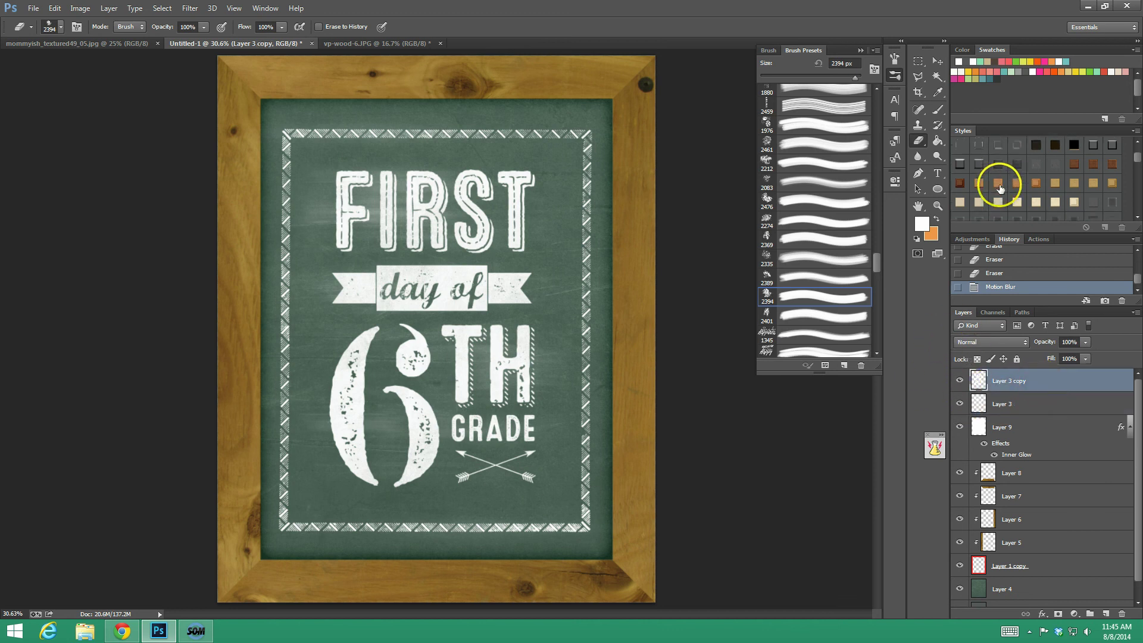
pyautogui.scroll(-5, 1000, 207)
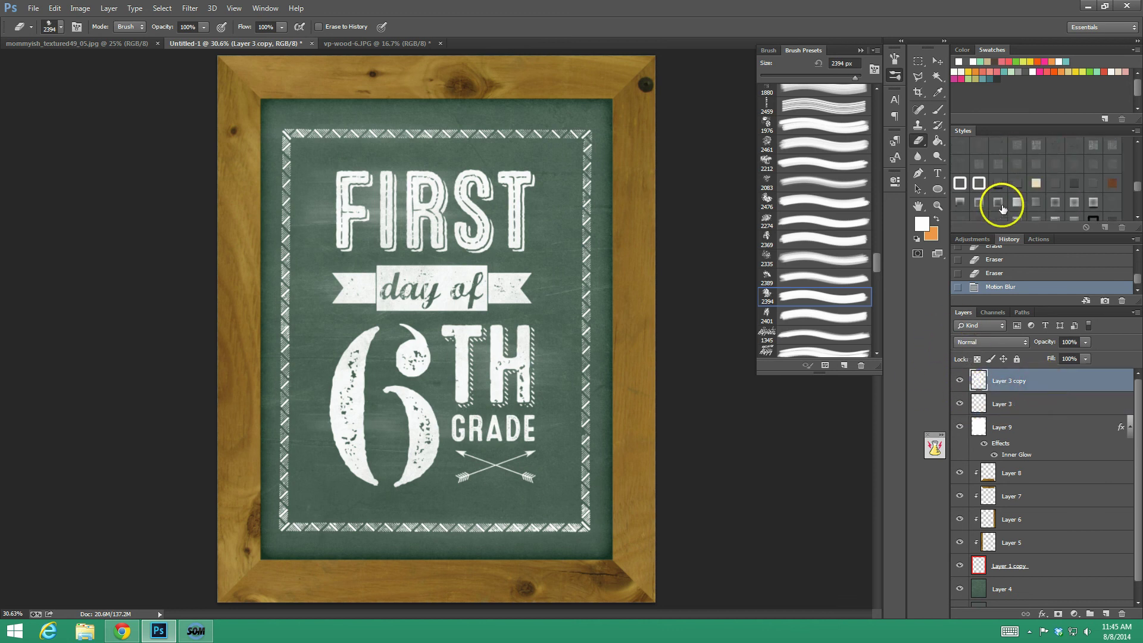
pyautogui.click(937, 205)
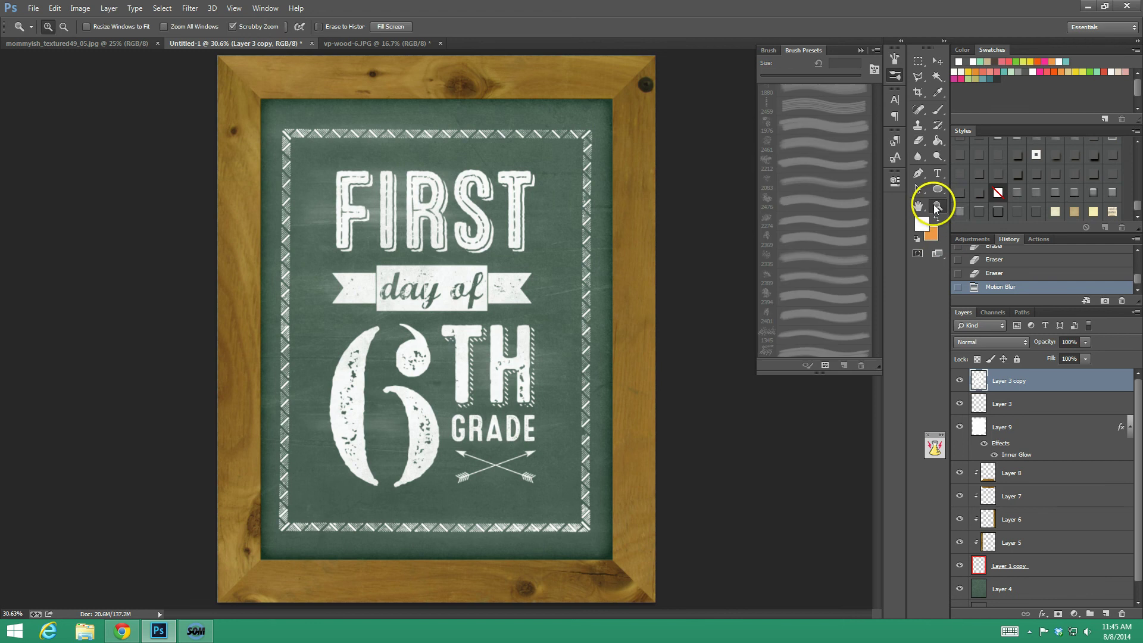
pyautogui.moveTo(426, 299); pyautogui.dragTo(433, 295)
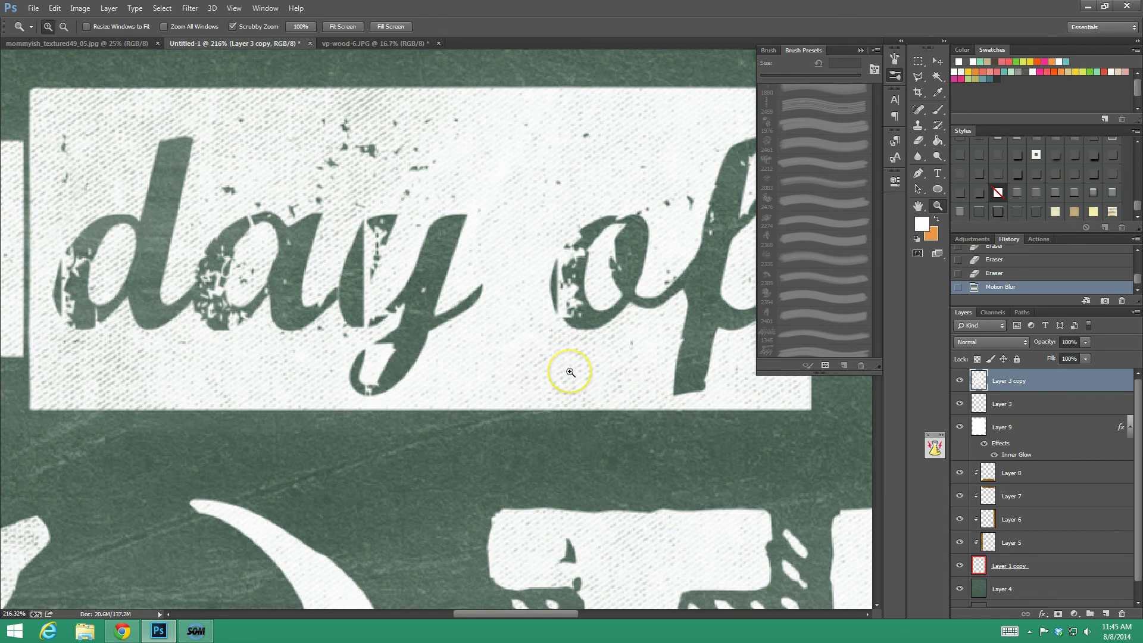
pyautogui.moveTo(570, 372); pyautogui.dragTo(595, 441)
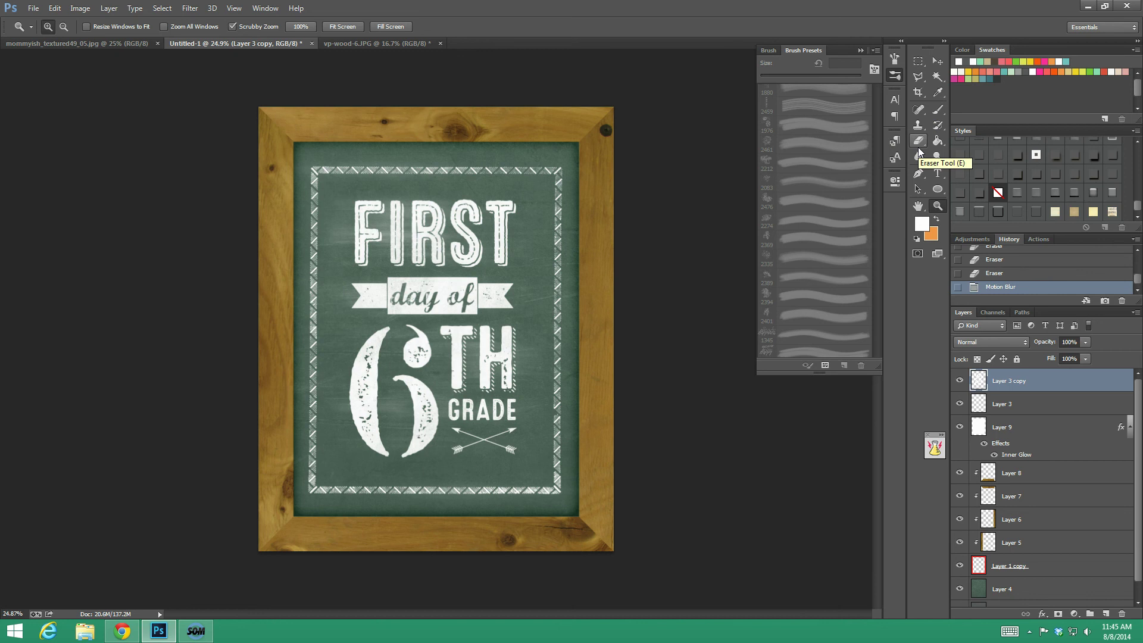
pyautogui.click(915, 157)
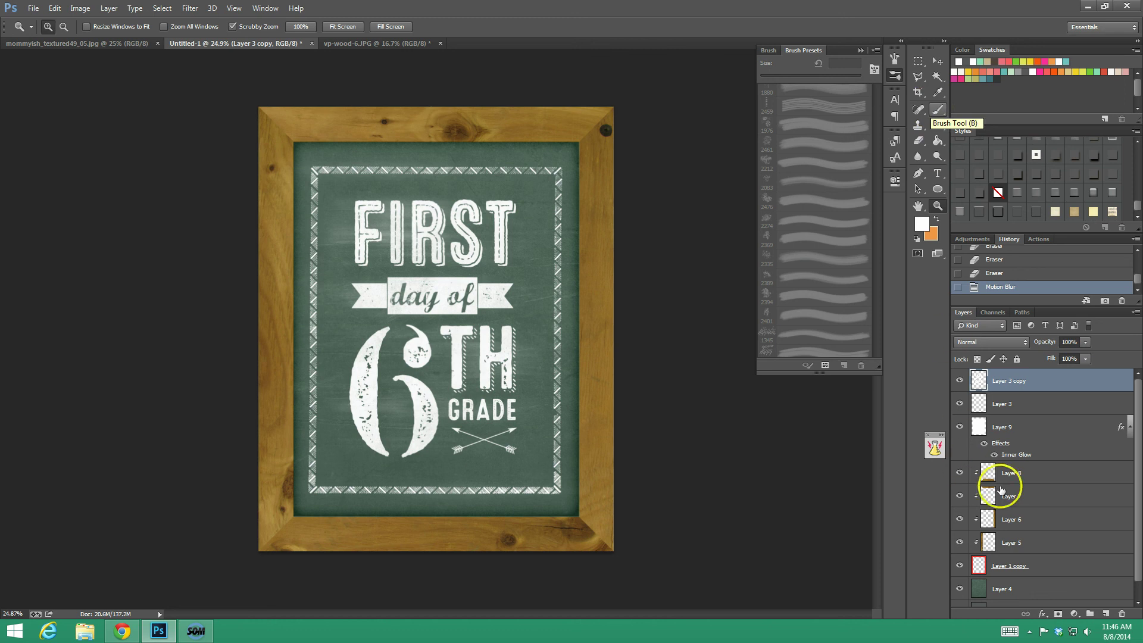
pyautogui.scroll(-1, 1002, 480)
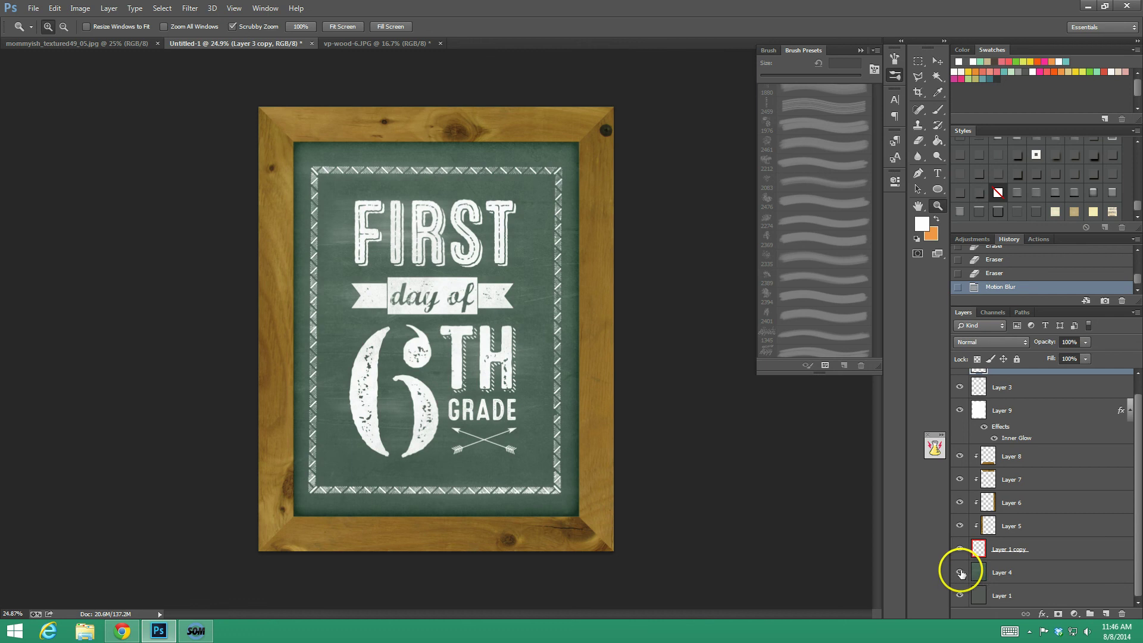
pyautogui.click(995, 573)
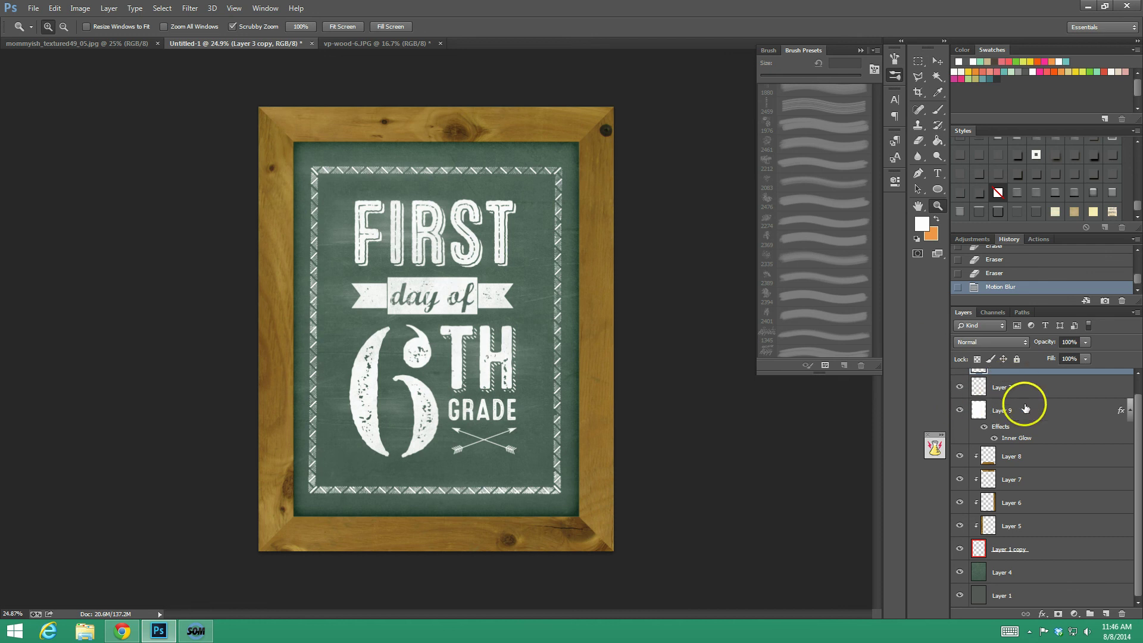
# - Add a Levels adjustment layer above Layer 8 and clip it to the wood frame layers
pyautogui.scroll(1, 1041, 474)
pyautogui.click(1044, 473)
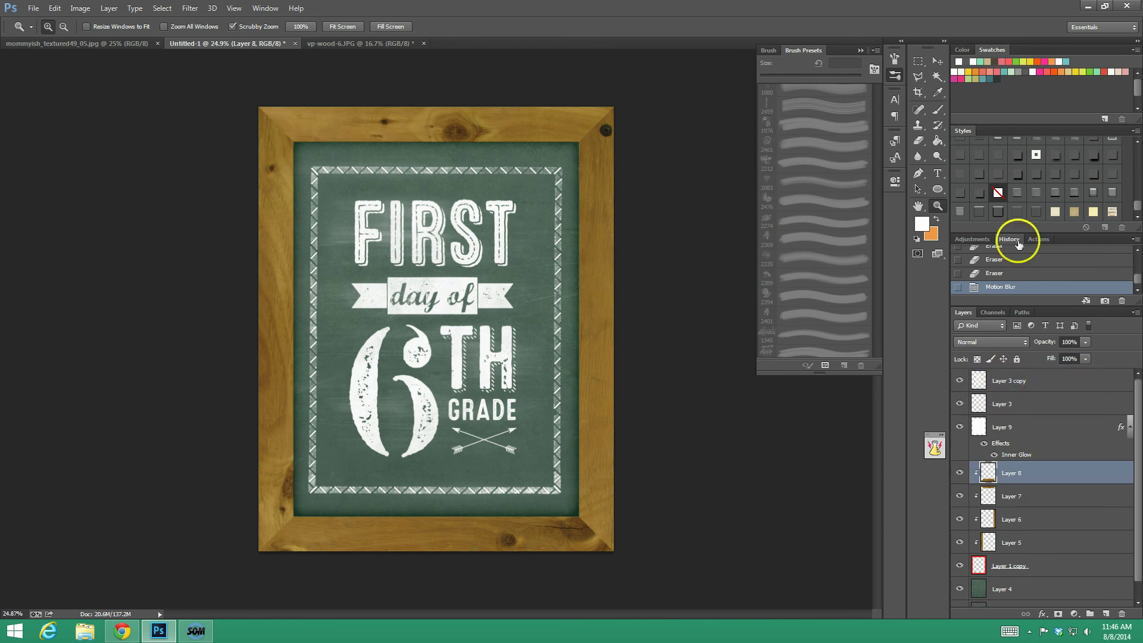
pyautogui.click(984, 238)
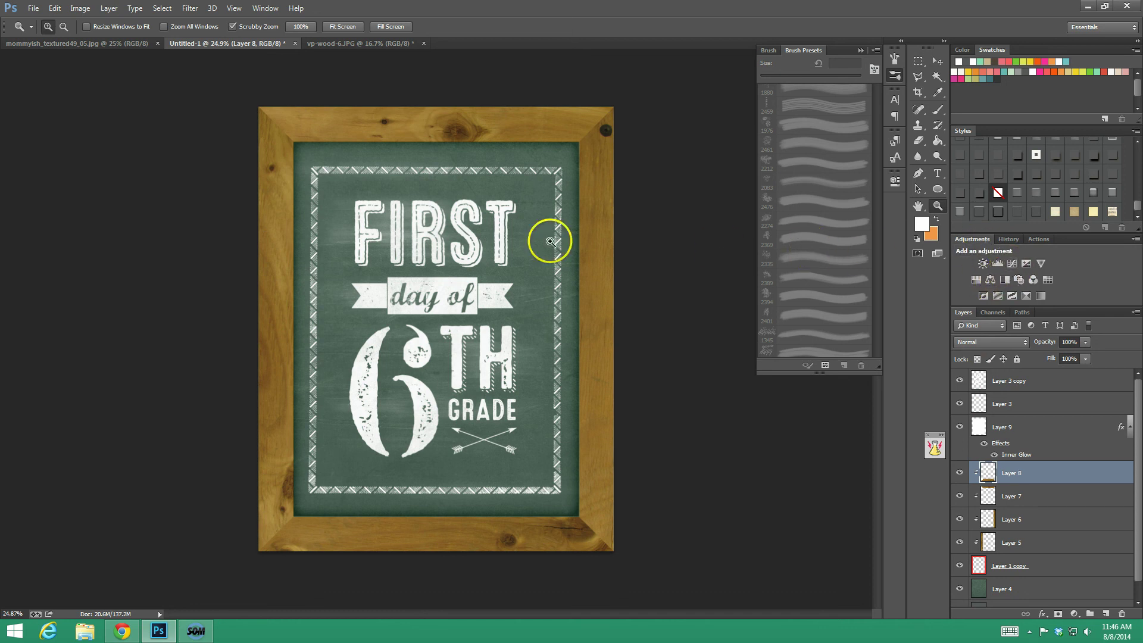
pyautogui.click(997, 266)
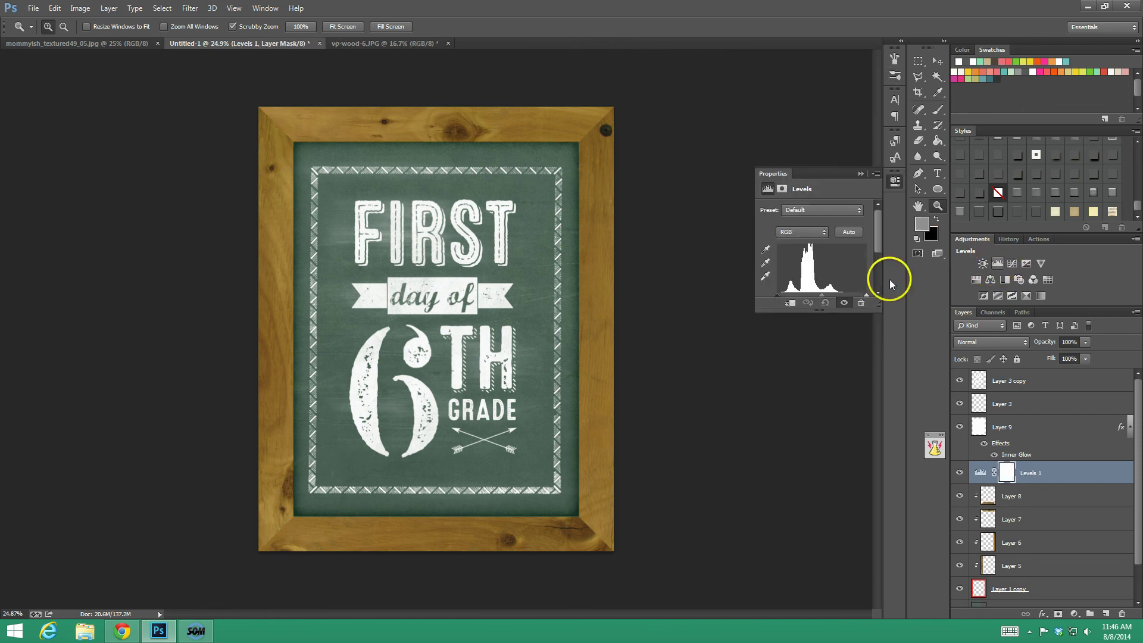
pyautogui.hotkey('ctrl', 'alt', 'g')
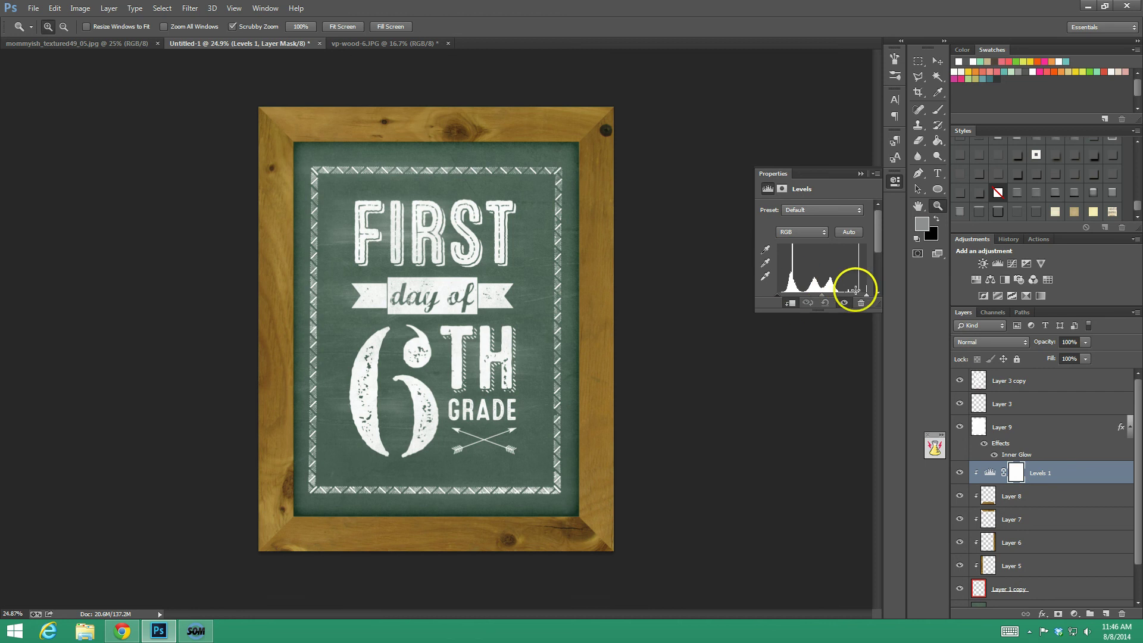
# - Brighten the wood frame in Levels with highlights at 180 and midtones at 1.34, and raise the shadow input slightly
pyautogui.scroll(-1, 855, 272)
pyautogui.moveTo(855, 272)
pyautogui.mouseDown()
pyautogui.moveTo(866, 271)
pyautogui.moveTo(851, 277)
pyautogui.mouseUp()
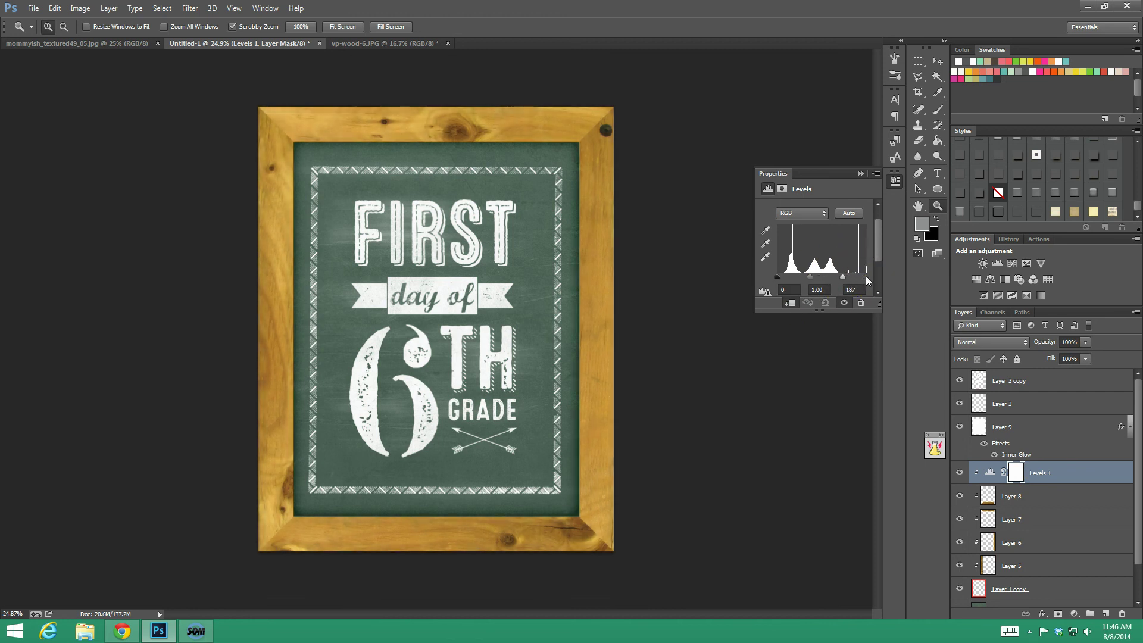
pyautogui.moveTo(808, 277); pyautogui.dragTo(801, 279)
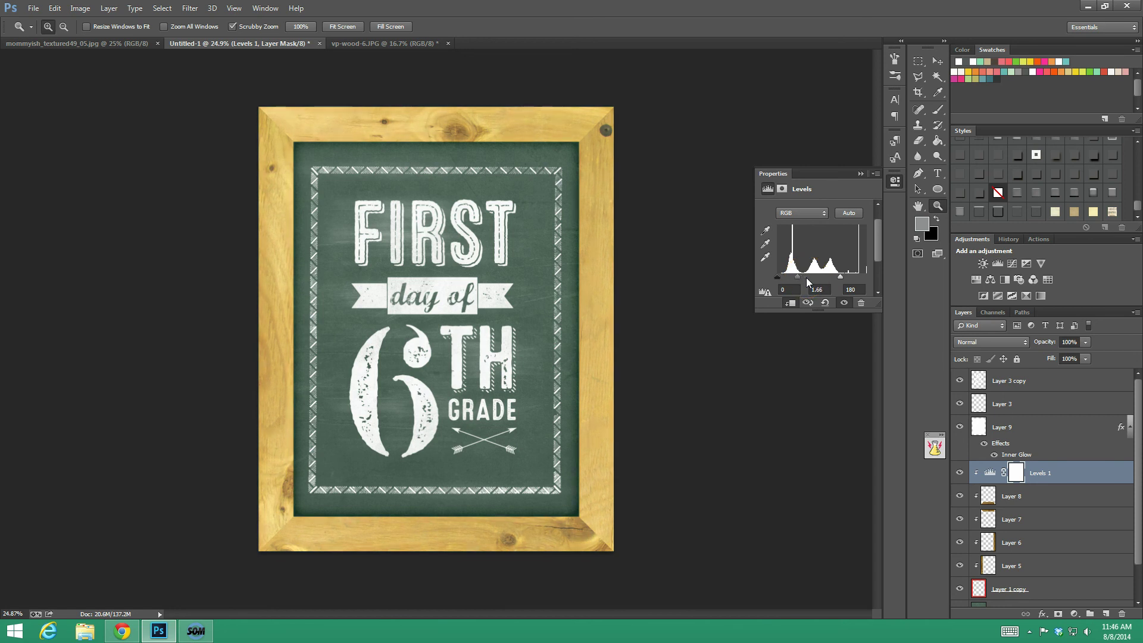
pyautogui.moveTo(776, 278); pyautogui.dragTo(779, 278)
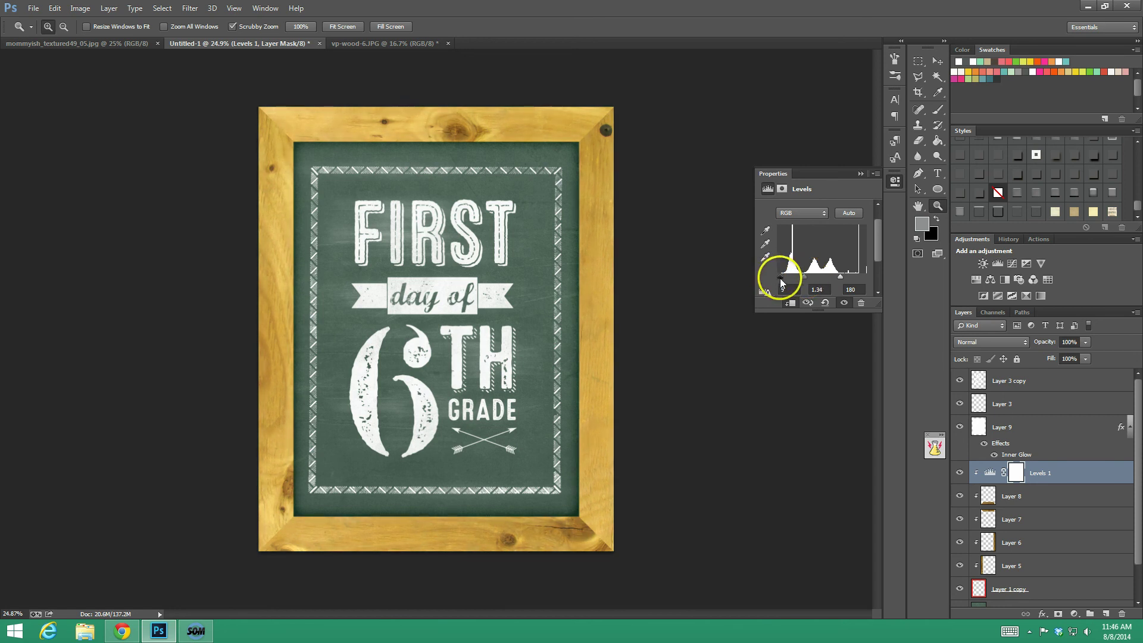
# - Add a Hue/Saturation adjustment clipped to the wood frame, with Hue 0 and Saturation -29, and check its effect
pyautogui.click(976, 279)
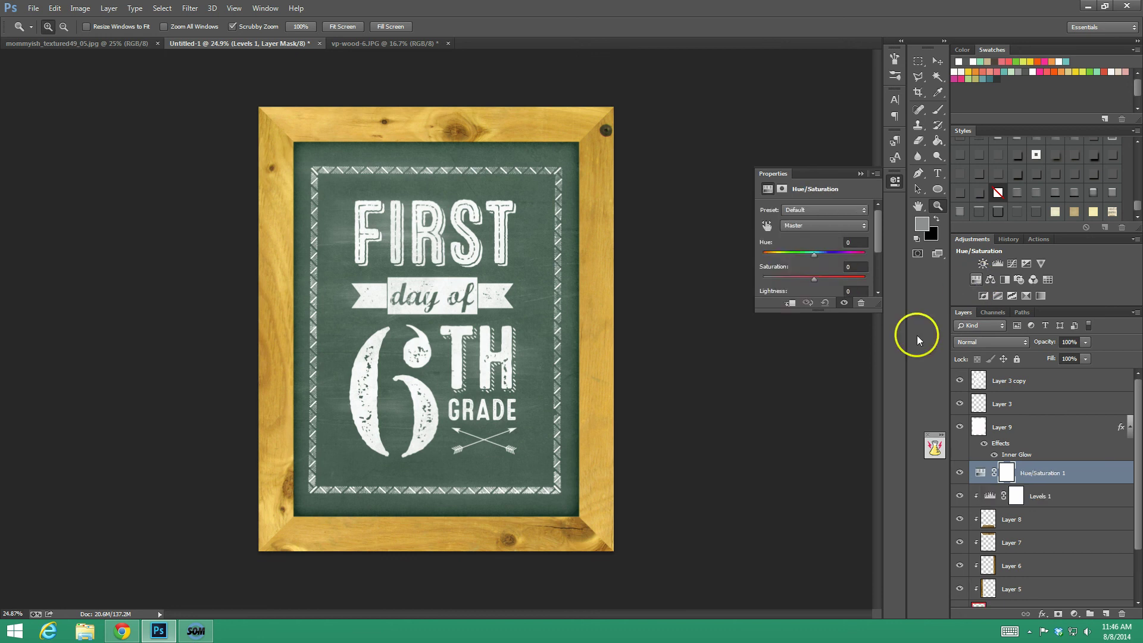
pyautogui.moveTo(813, 280); pyautogui.dragTo(798, 279)
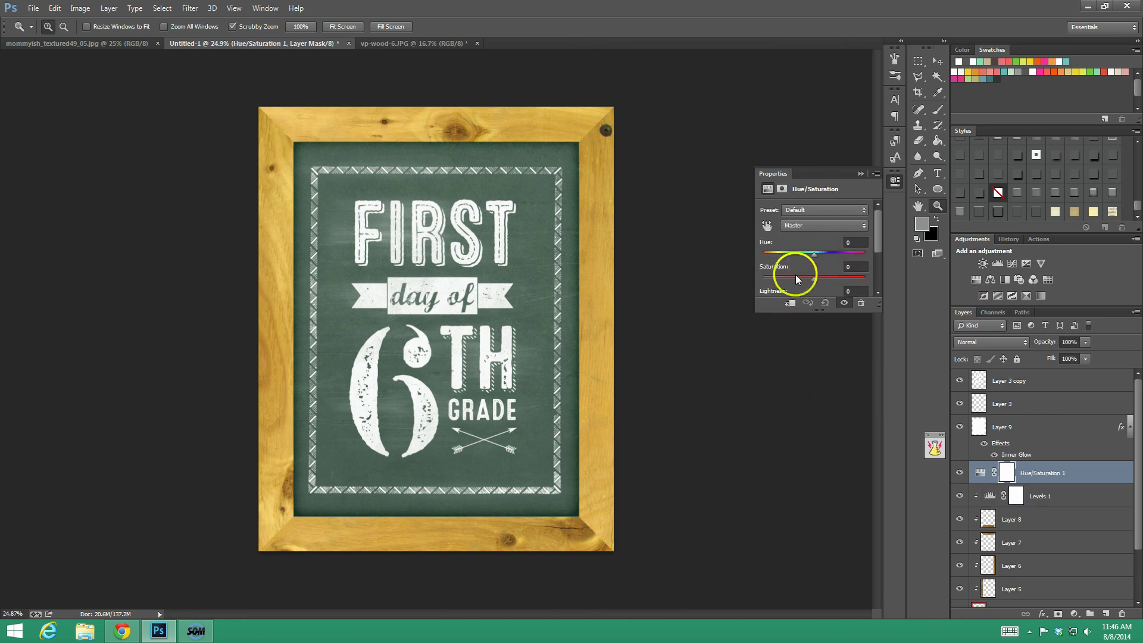
pyautogui.hotkey('ctrl', 'alt', 'g')
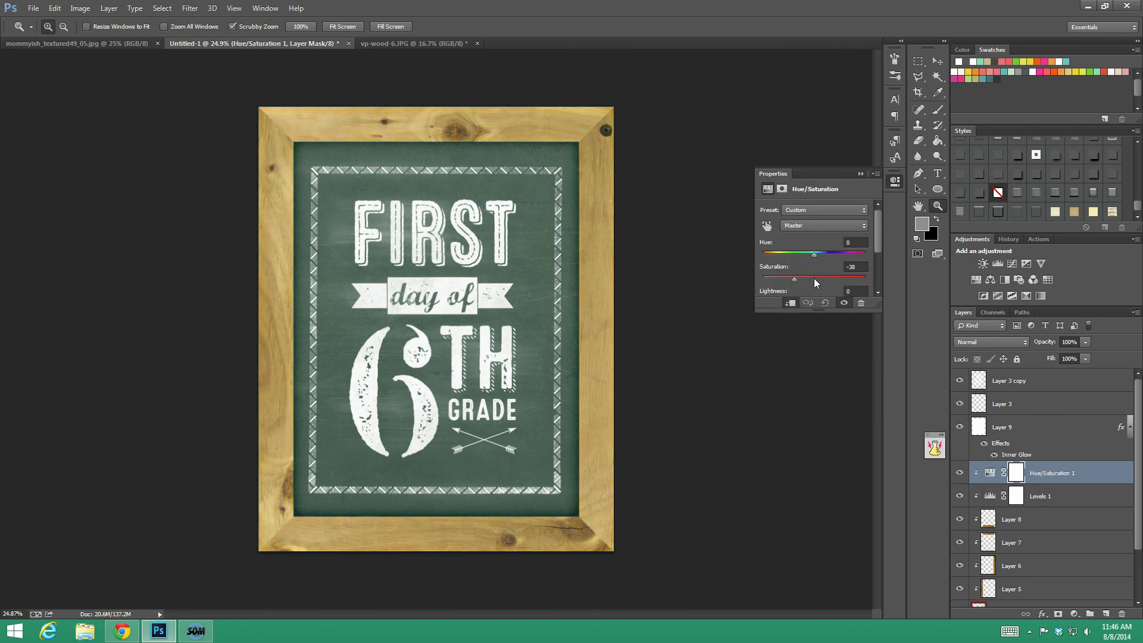
pyautogui.moveTo(813, 277); pyautogui.dragTo(813, 278)
pyautogui.moveTo(813, 253)
pyautogui.mouseDown()
pyautogui.moveTo(802, 253)
pyautogui.moveTo(863, 253)
pyautogui.moveTo(815, 253)
pyautogui.moveTo(808, 242)
pyautogui.mouseUp()
pyautogui.write('0')
pyautogui.click(792, 244)
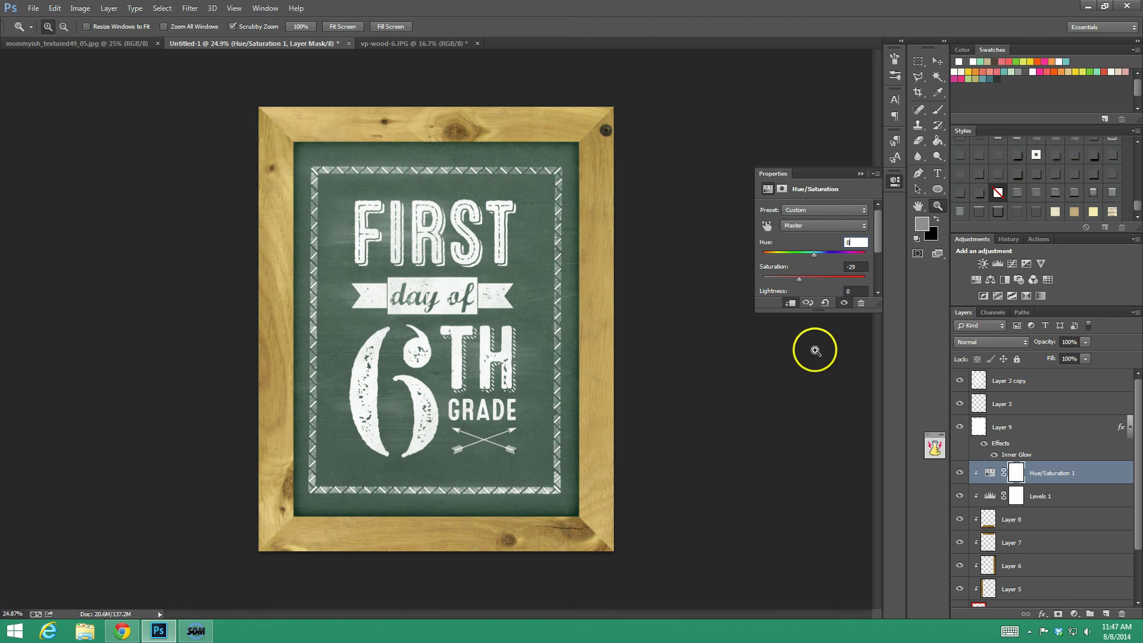
pyautogui.click(959, 474)
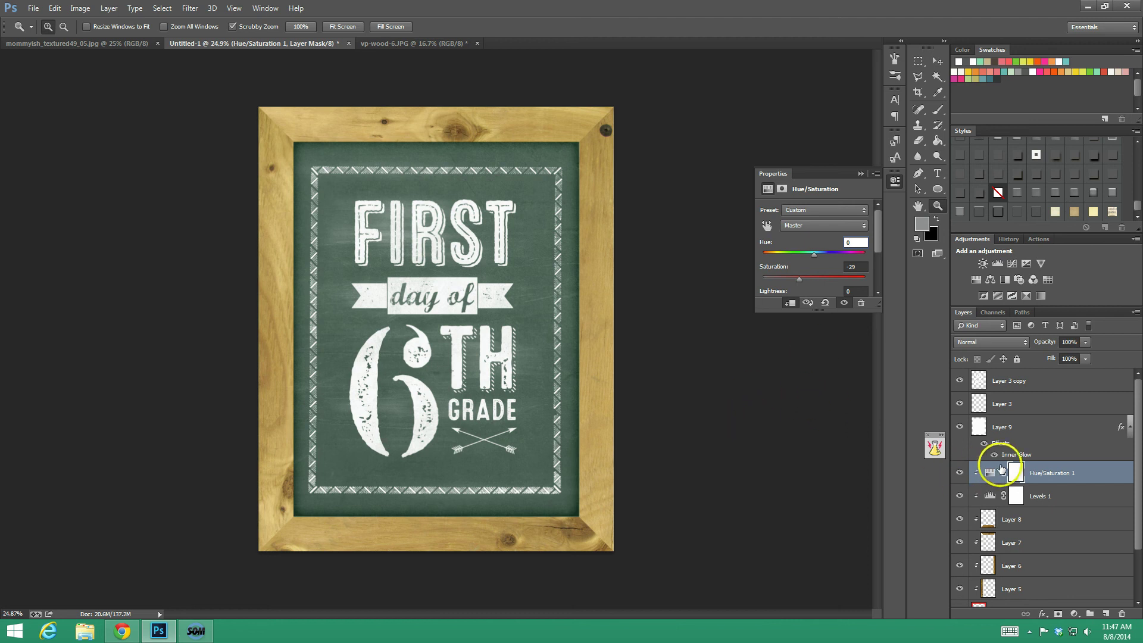